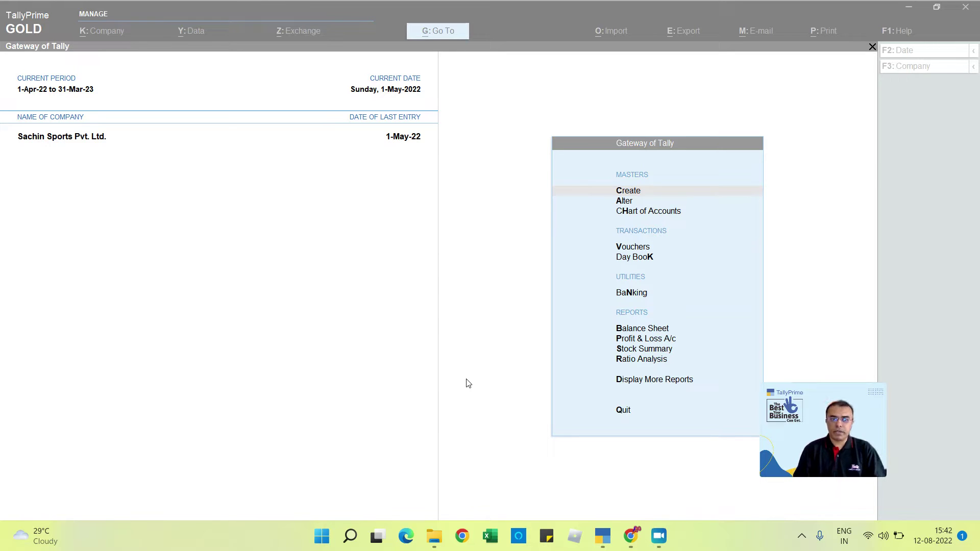
# Step: Shut the currently open Sachin Sports company
pyautogui.click(467, 379)
pyautogui.hotkey('alt', 'F3')
pyautogui.press('y')
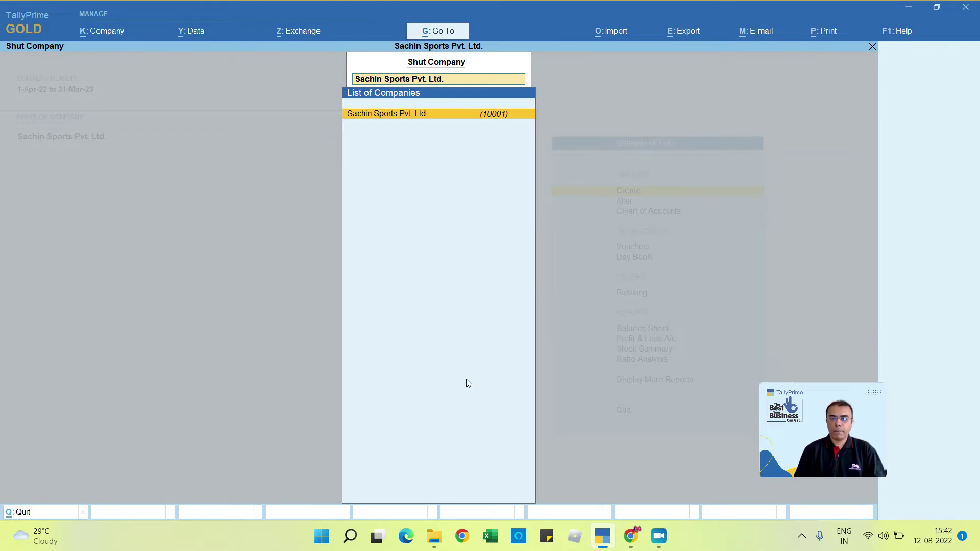
pyautogui.press('Return')
pyautogui.press('Return')
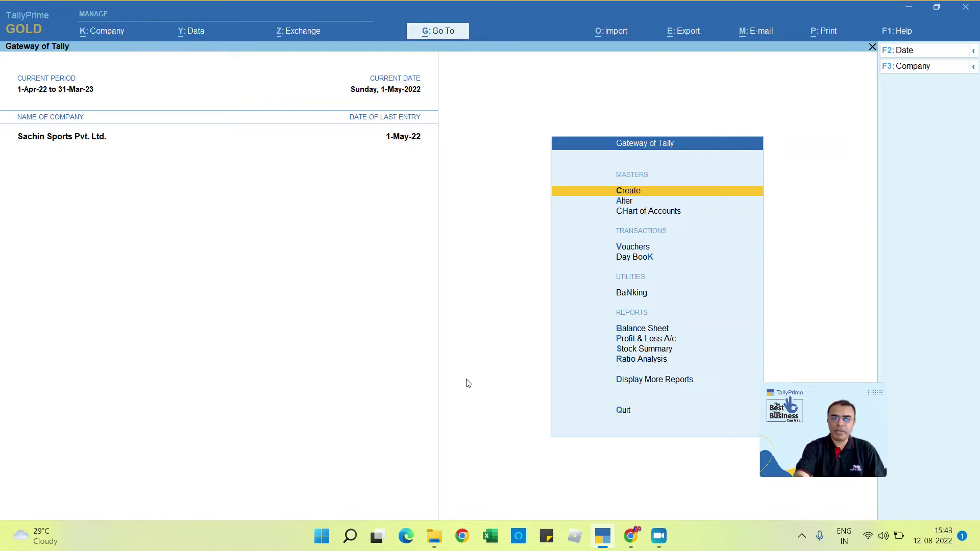
# Step: In Company > Security, set Control User Access to Yes
pyautogui.click(106, 32)
pyautogui.press('Down')
pyautogui.press('Down')
pyautogui.press('Down')
pyautogui.press('Down')
pyautogui.press('Down')
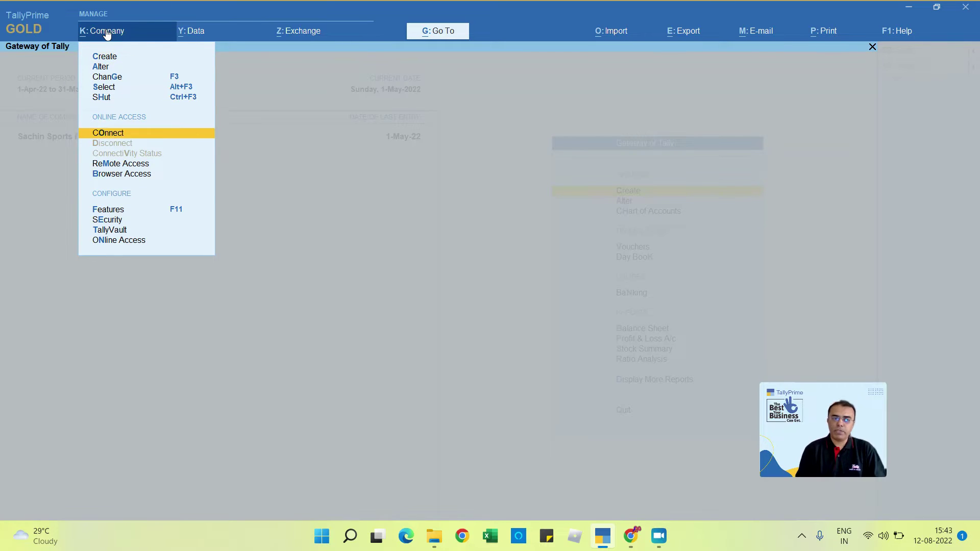
pyautogui.press('Down')
pyautogui.press('Down')
pyautogui.press('Down')
pyautogui.press('Down')
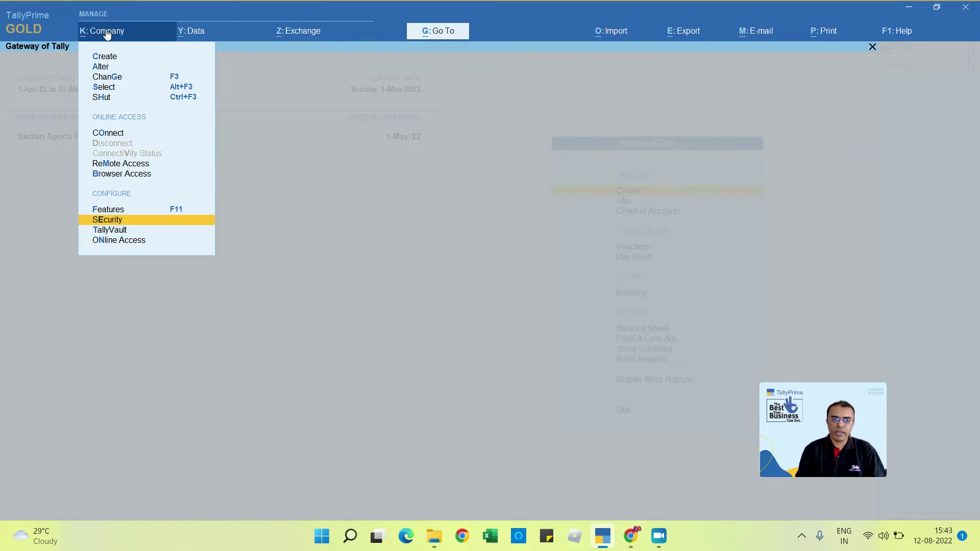
pyautogui.press('Return')
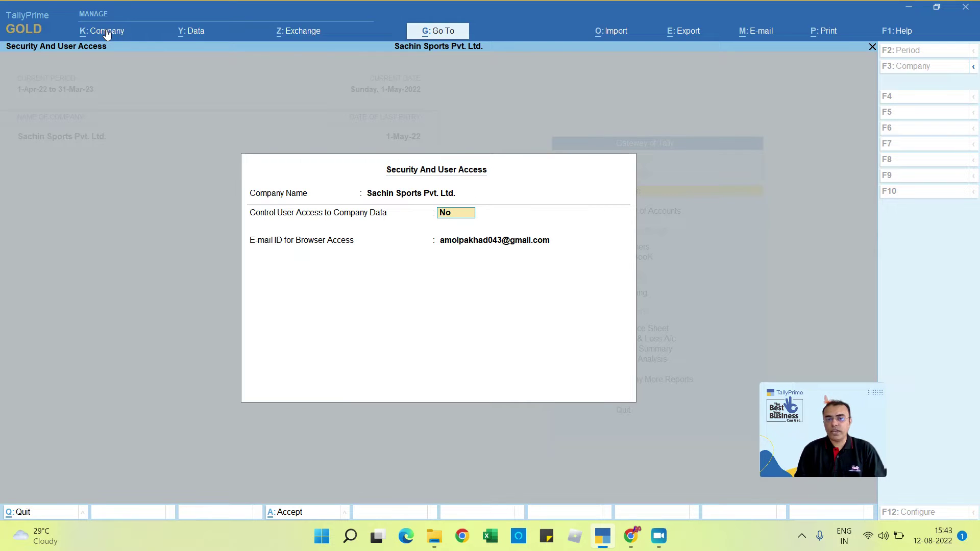
pyautogui.write('y')
pyautogui.press('Return')
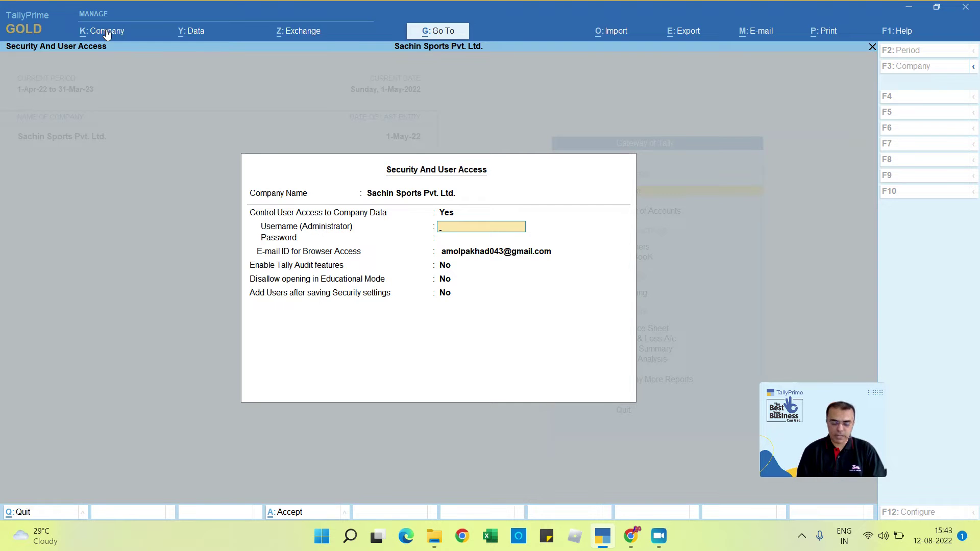
# Step: Set the administrator username to admin and enter and confirm its password
pyautogui.write('admin')
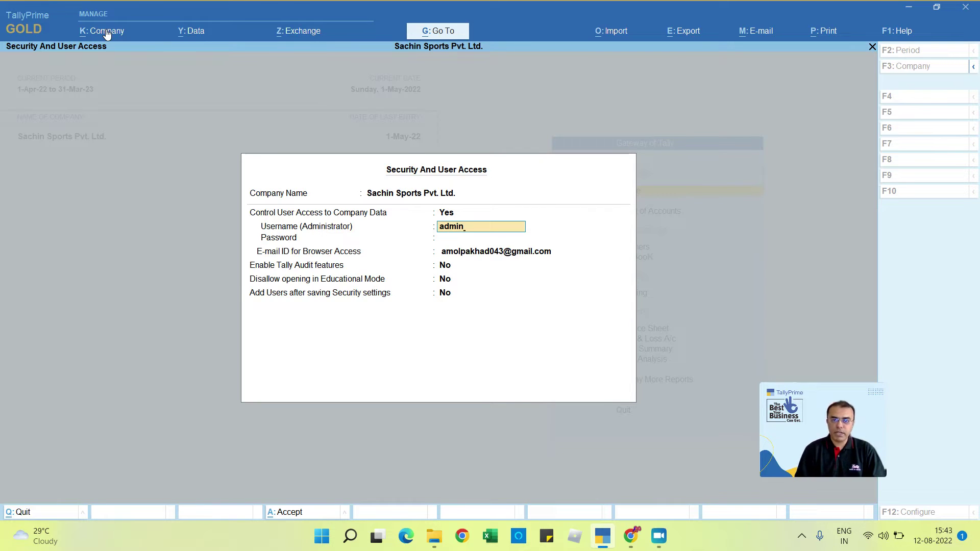
pyautogui.press('Return')
pyautogui.write('**')
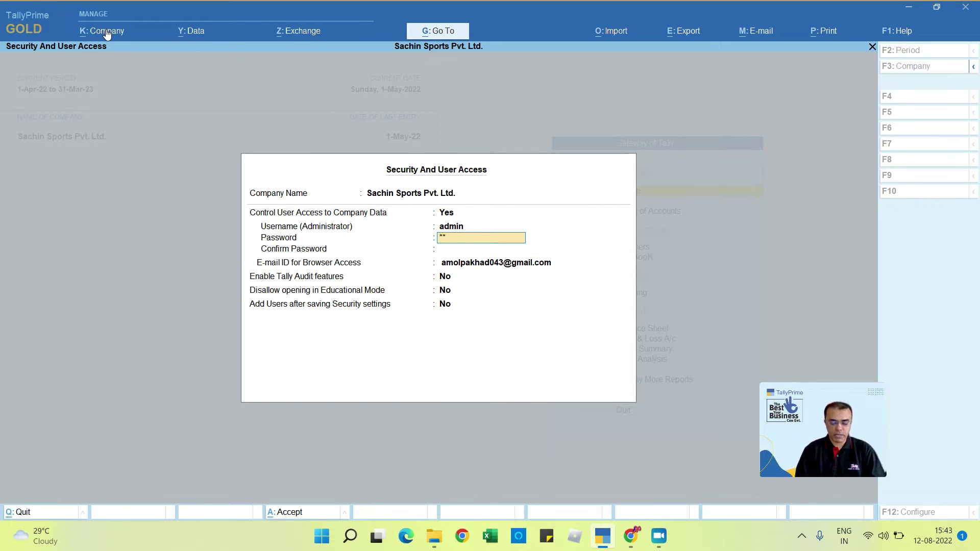
pyautogui.write('*******')
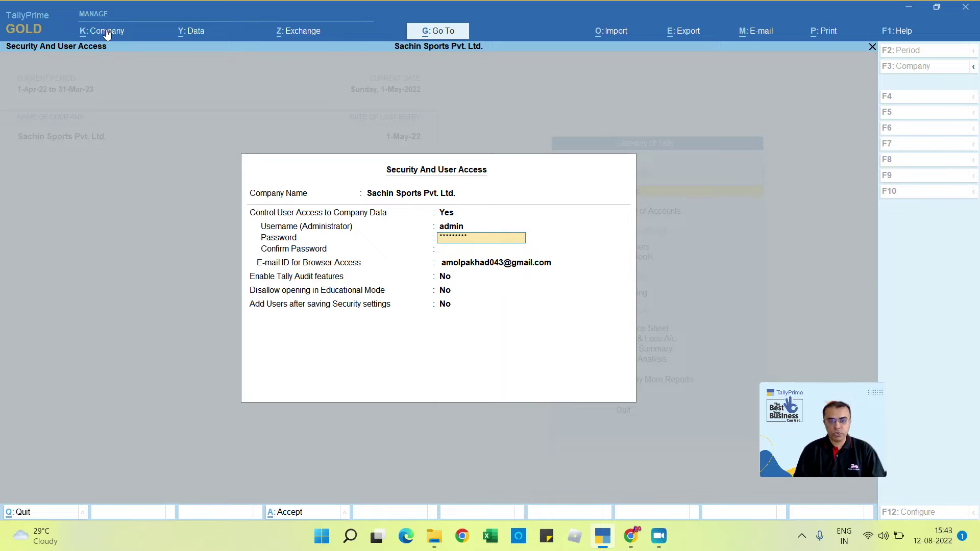
pyautogui.press('Return')
pyautogui.write('*')
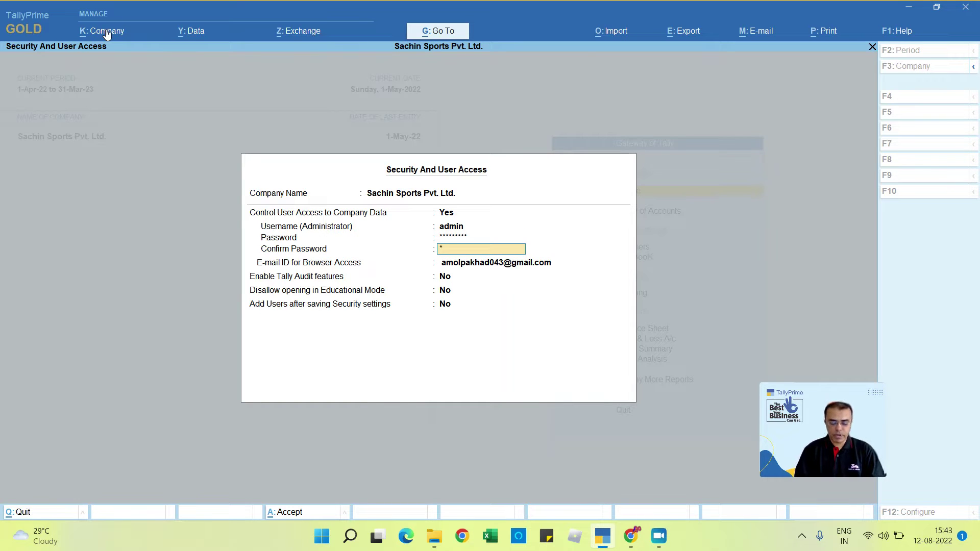
pyautogui.write('********')
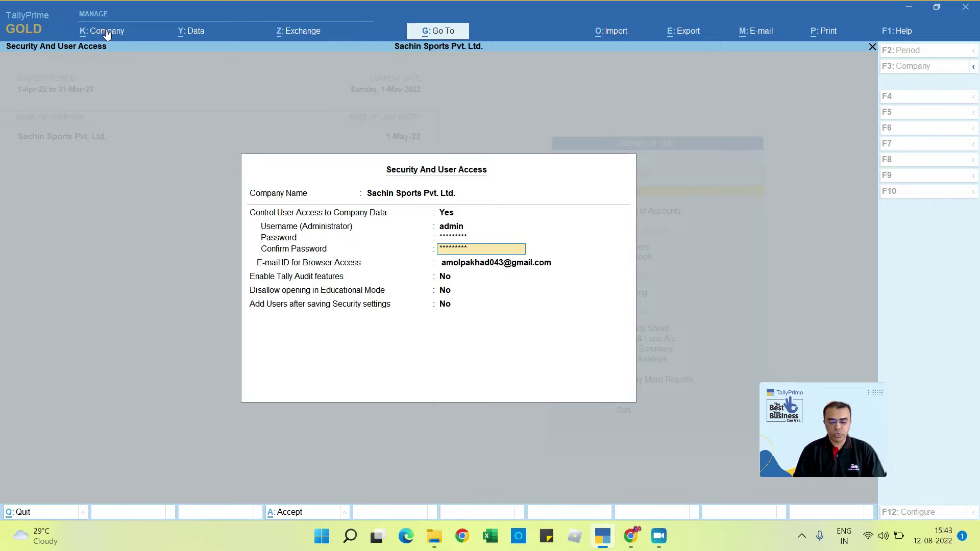
pyautogui.press('Return')
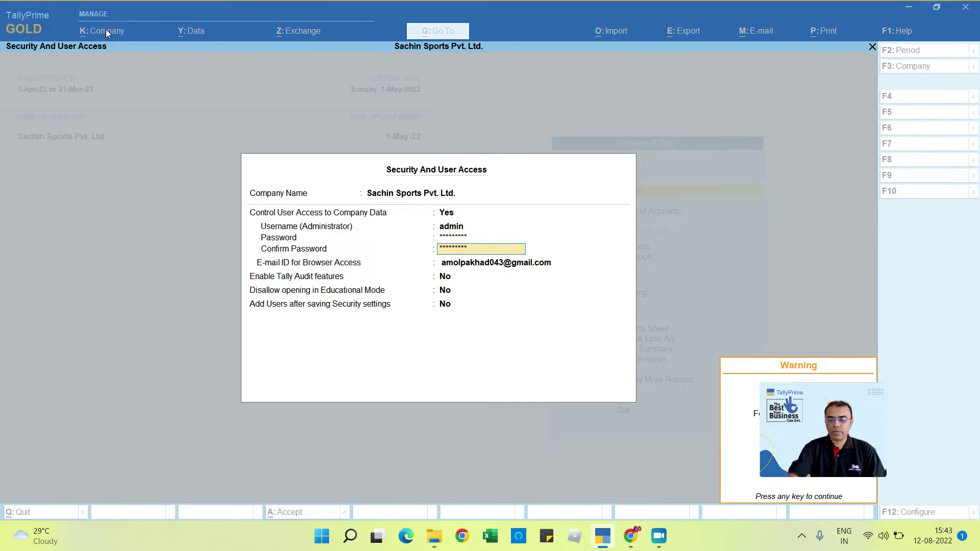
pyautogui.click(787, 395)
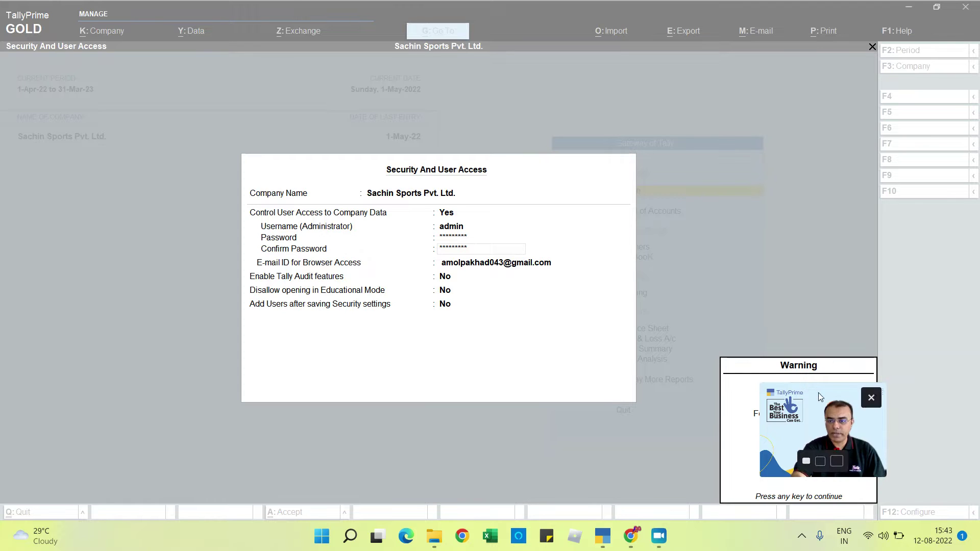
pyautogui.moveTo(819, 394); pyautogui.dragTo(786, 271)
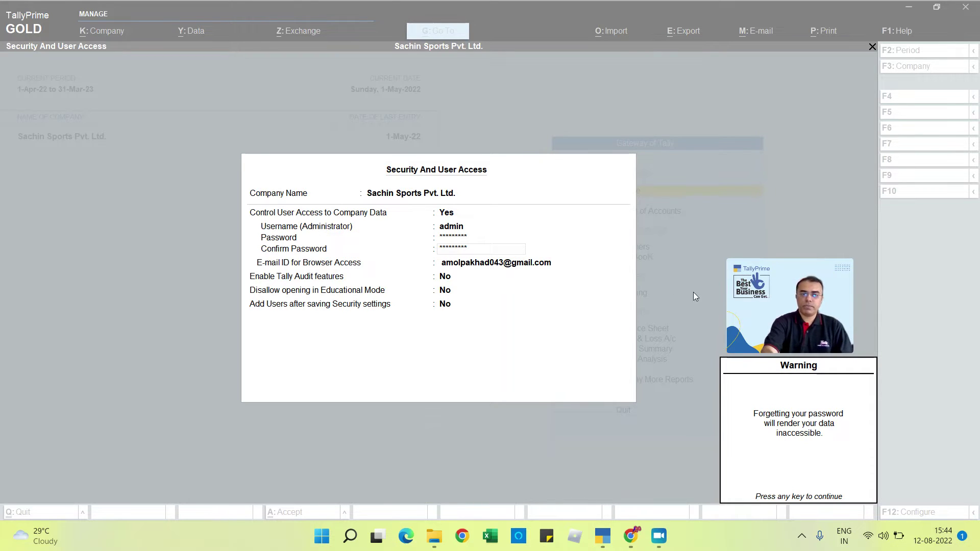
# Step: Dismiss the password warning and choose None from the user list for browser-access e-mail
pyautogui.click(458, 250)
pyautogui.press('Return')
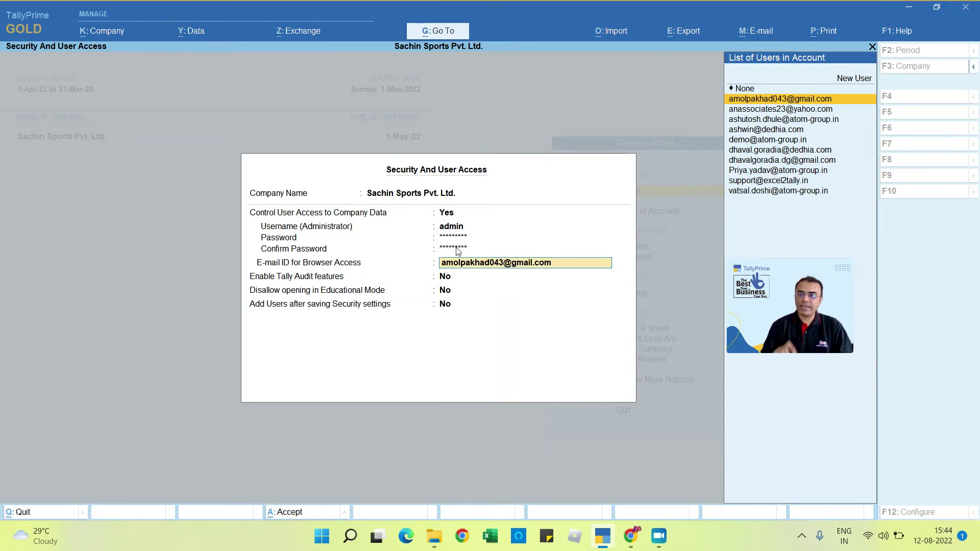
pyautogui.press('Up')
pyautogui.press('Return')
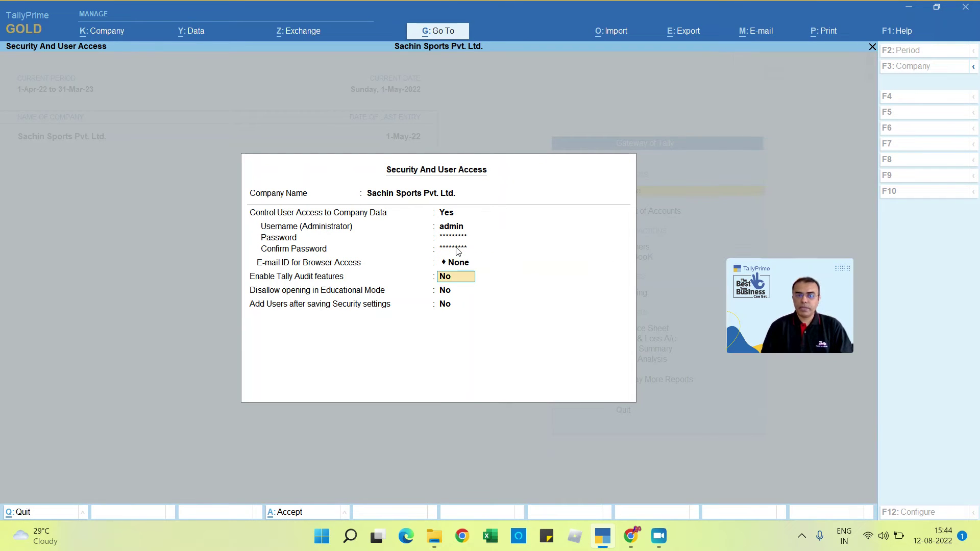
pyautogui.press('Up')
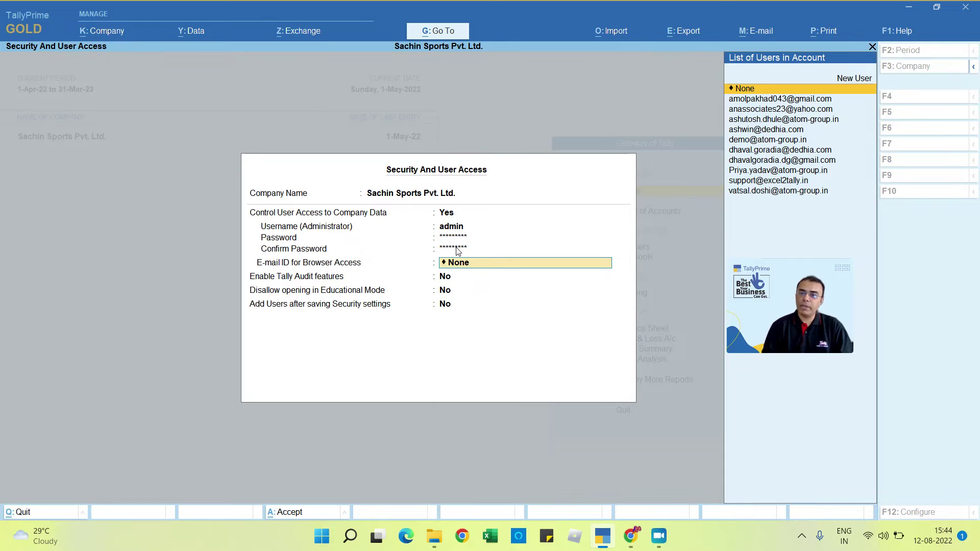
pyautogui.press('Down')
pyautogui.press('Down')
pyautogui.press('Down')
pyautogui.press('Up')
pyautogui.press('Up')
pyautogui.press('Up')
pyautogui.press('Up')
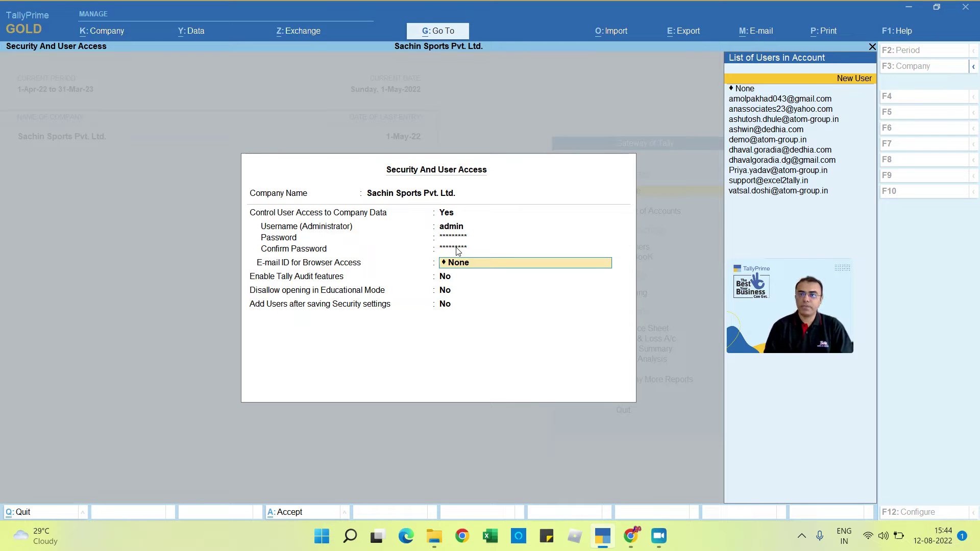
pyautogui.press('Down')
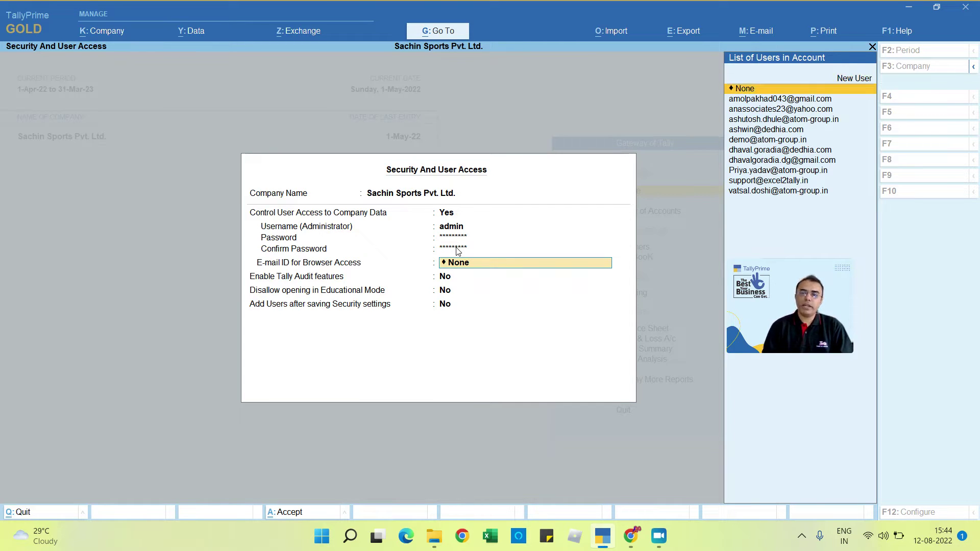
pyautogui.press('Return')
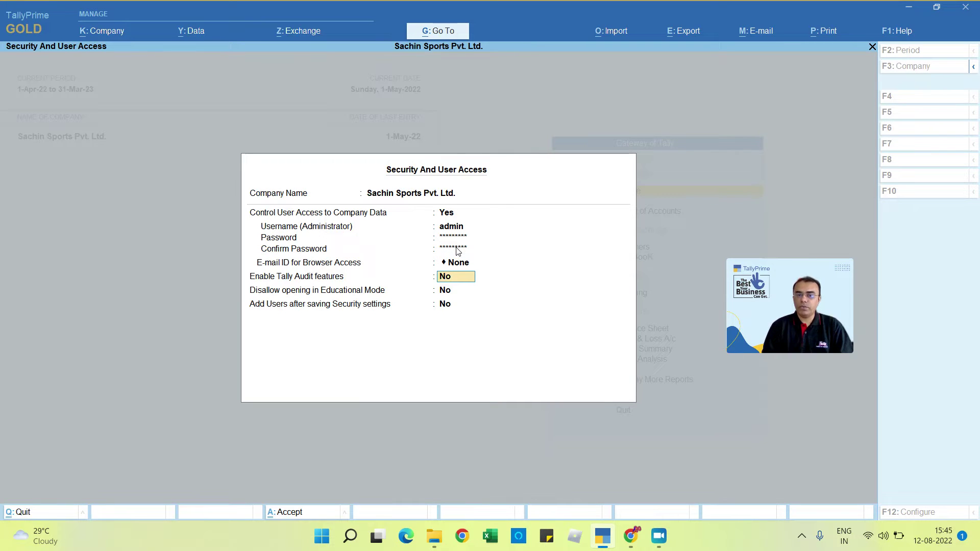
# Step: Set Tally Audit to Yes, keep Educational Mode at No, set Add Users to Yes, then save
pyautogui.write('y')
pyautogui.press('Return')
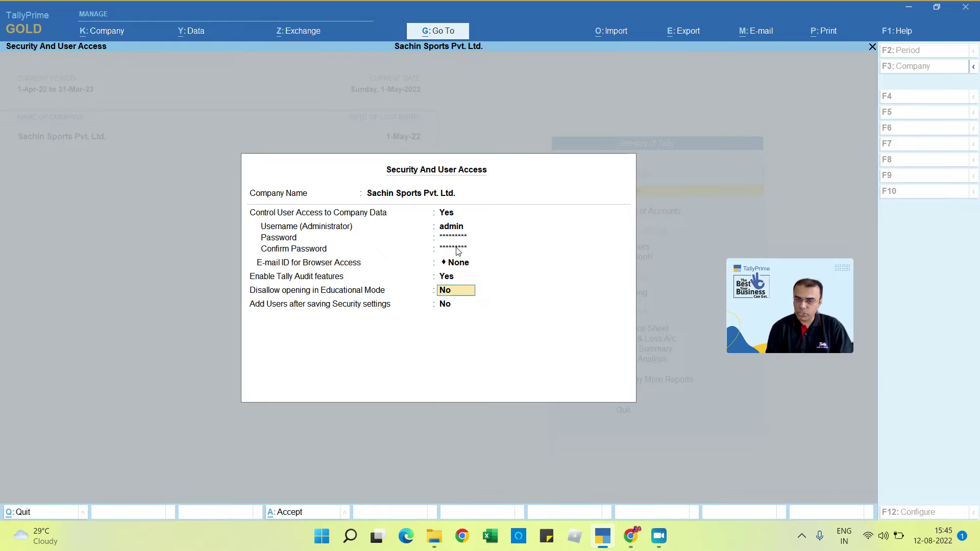
pyautogui.press('Return')
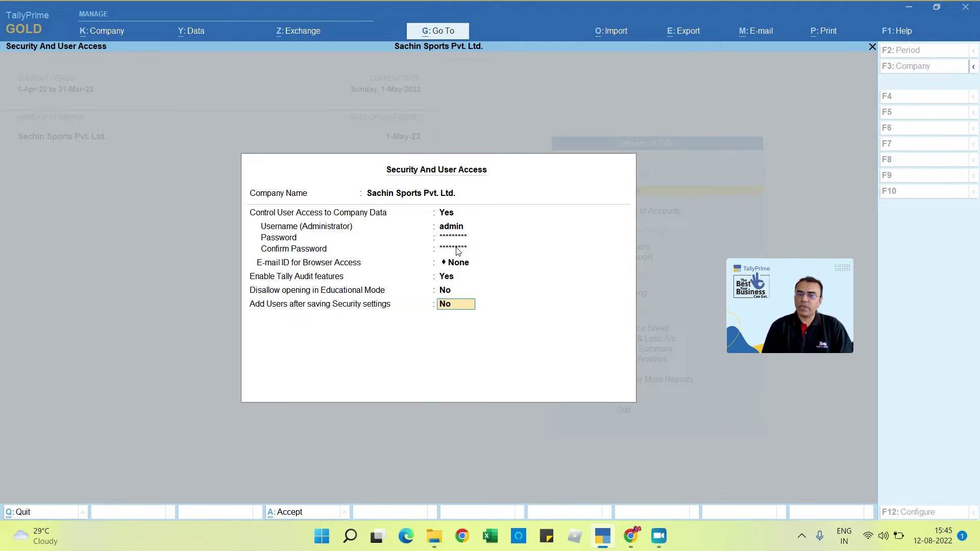
pyautogui.write('y')
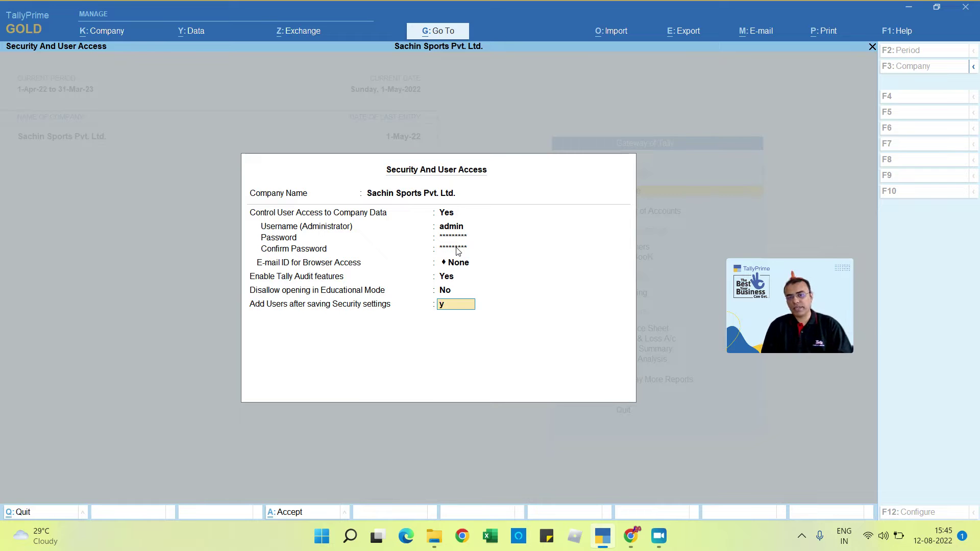
pyautogui.press('Return')
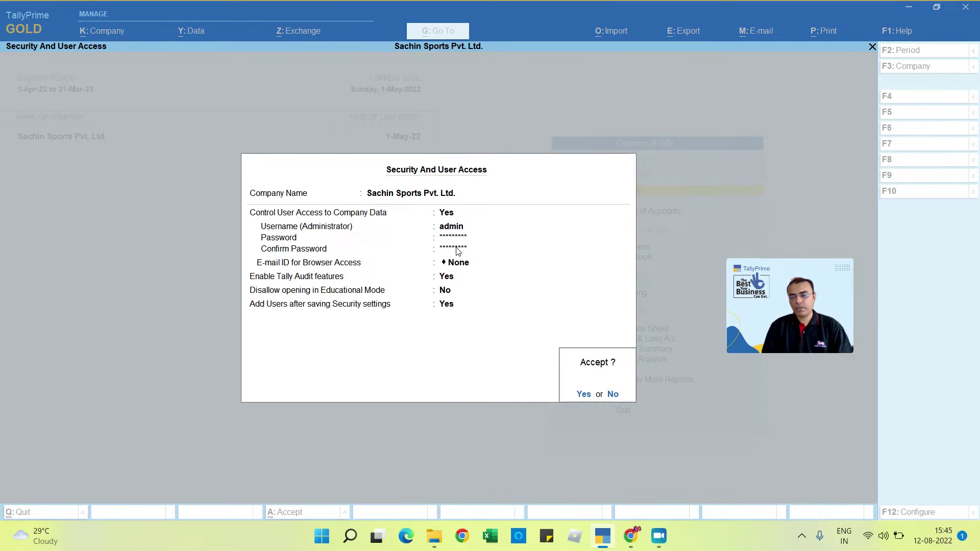
pyautogui.press('Return')
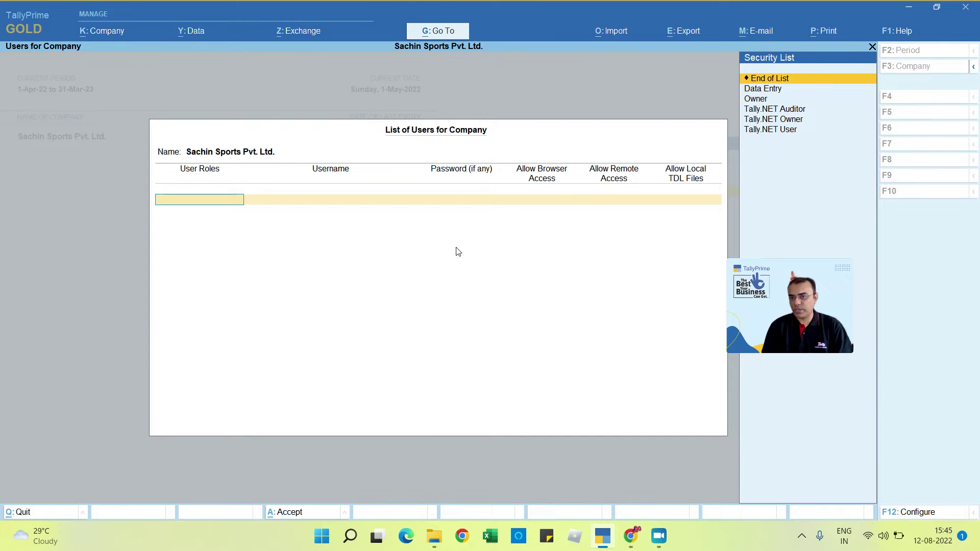
# Step: Review the Security List levels (Data Entry, Owner, Tally.NET Auditor) for the first user
pyautogui.press('Down')
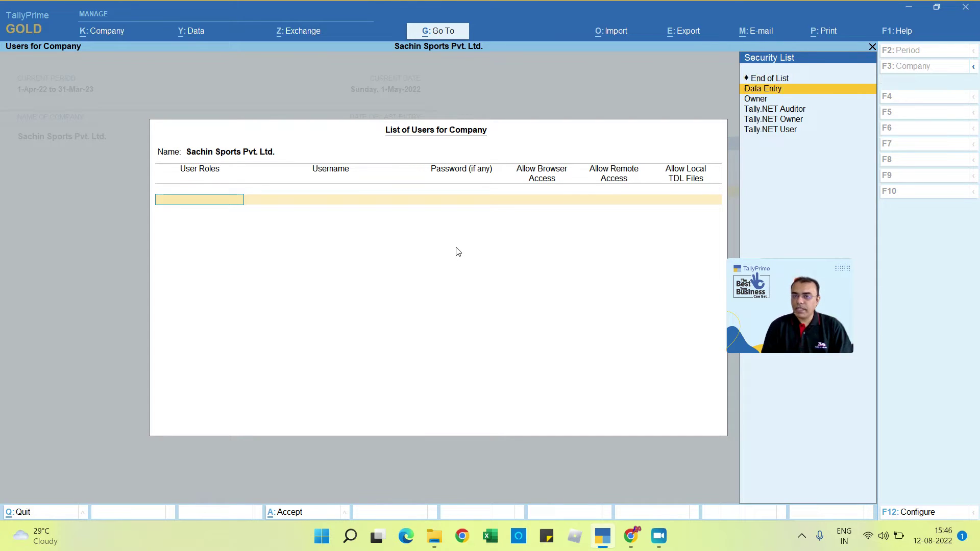
pyautogui.press('Down')
pyautogui.press('Down')
pyautogui.press('Down')
pyautogui.press('Down')
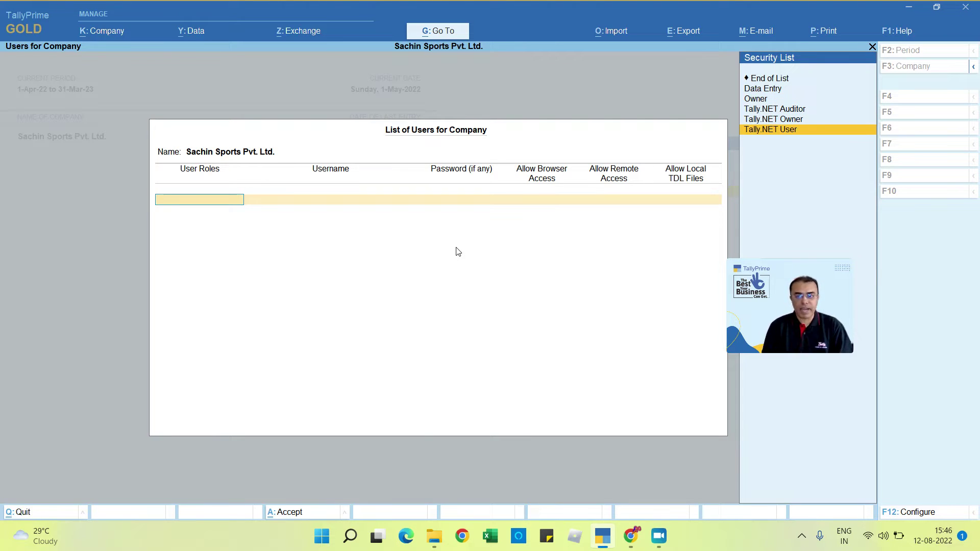
pyautogui.press('Up')
pyautogui.press('Up')
pyautogui.press('Up')
pyautogui.press('Up')
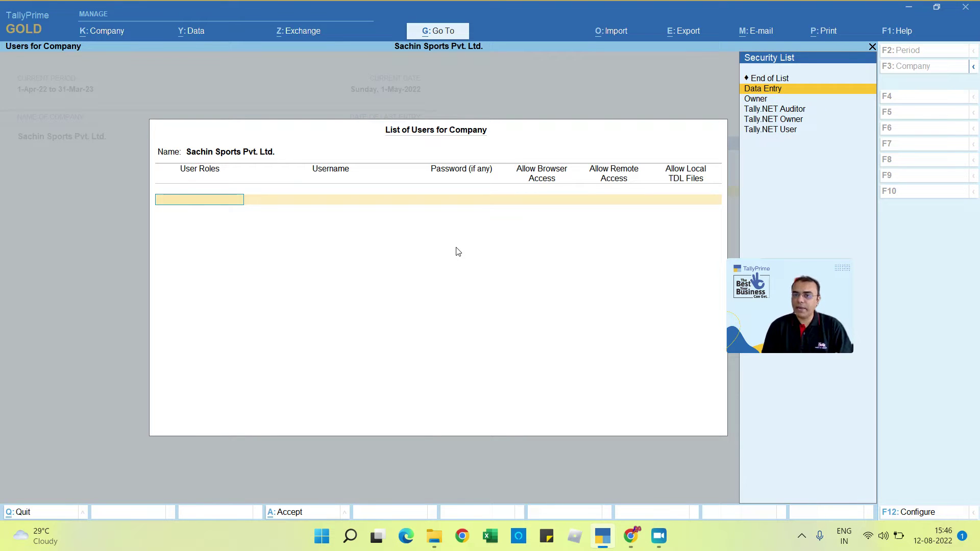
pyautogui.press('Down')
pyautogui.press('Down')
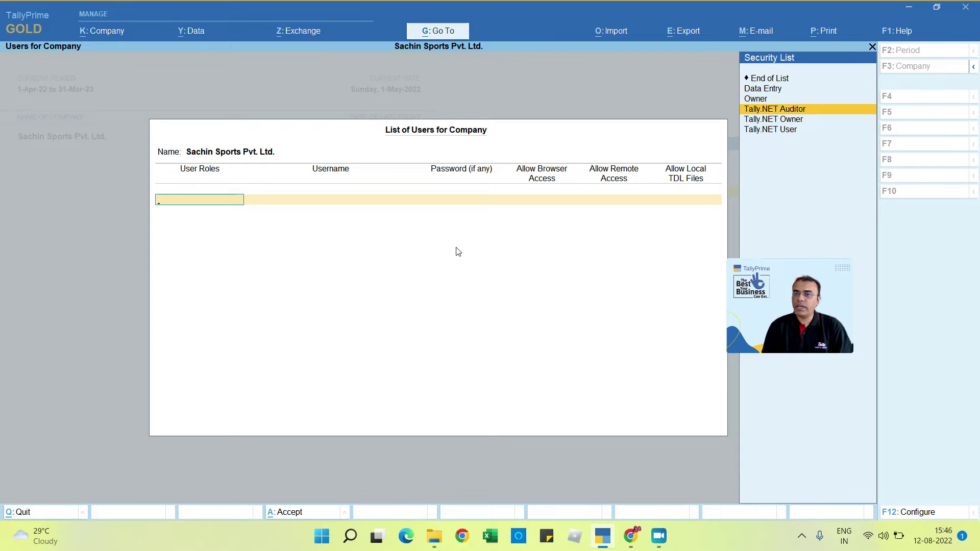
pyautogui.press('Down')
pyautogui.press('Down')
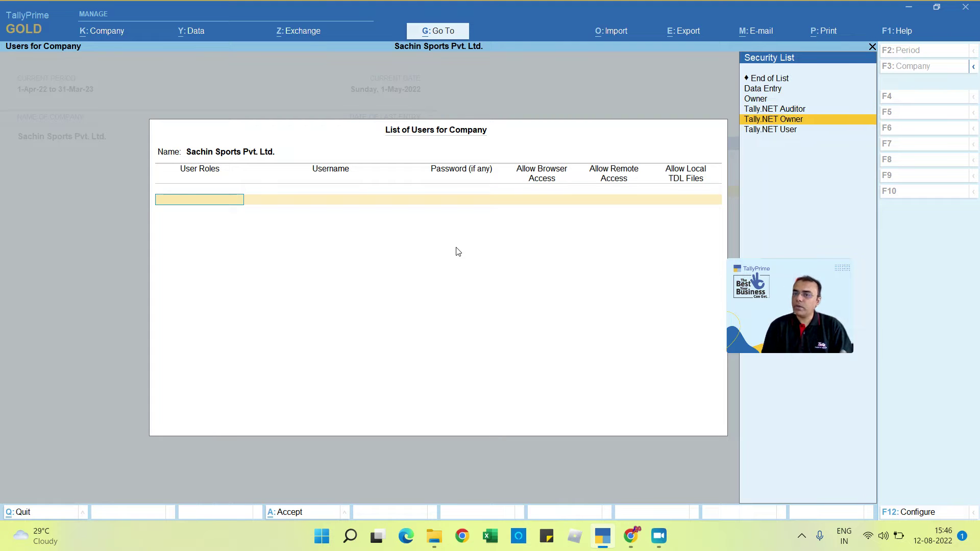
pyautogui.press('Up')
pyautogui.press('Up')
pyautogui.press('Up')
pyautogui.press('Up')
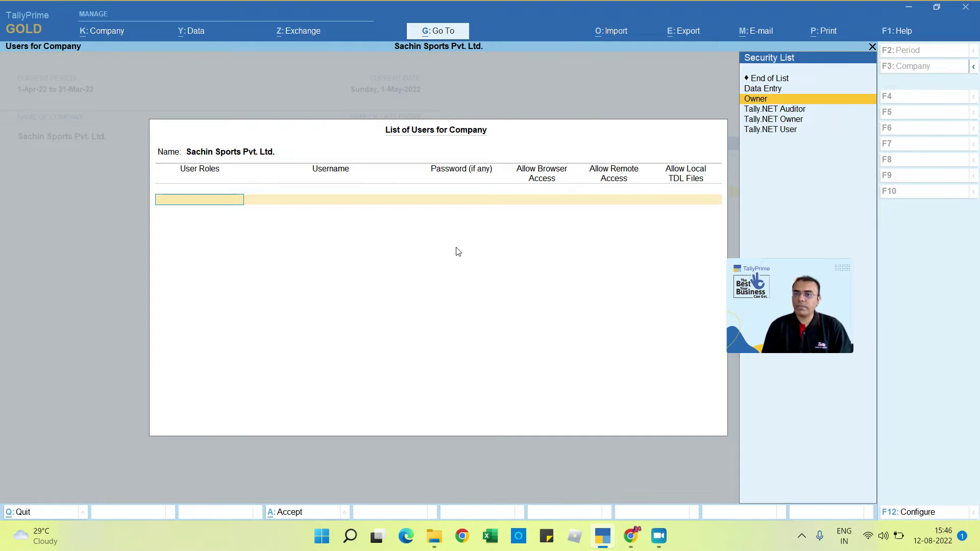
pyautogui.press('Down')
pyautogui.press('Down')
pyautogui.press('Down')
pyautogui.press('Down')
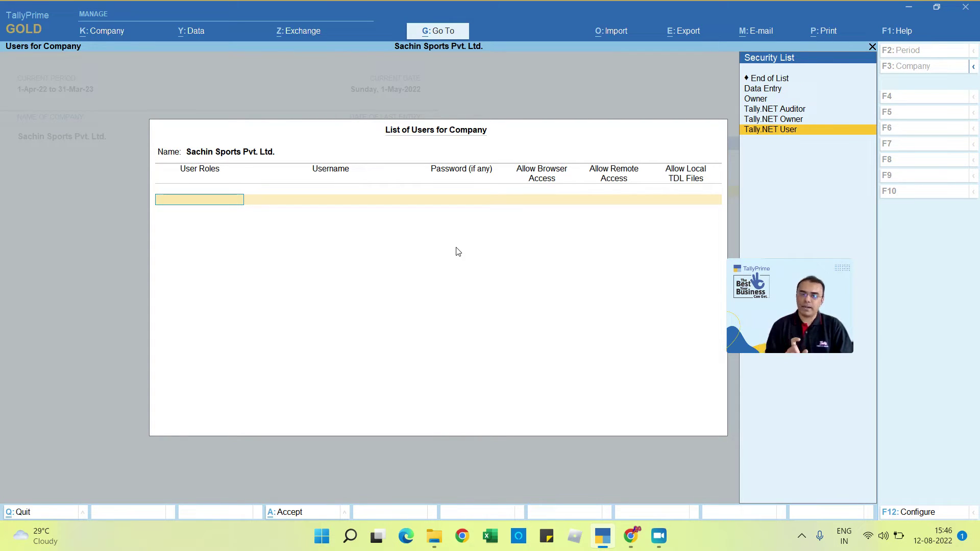
pyautogui.press('Up')
pyautogui.press('Up')
pyautogui.press('Up')
pyautogui.press('Up')
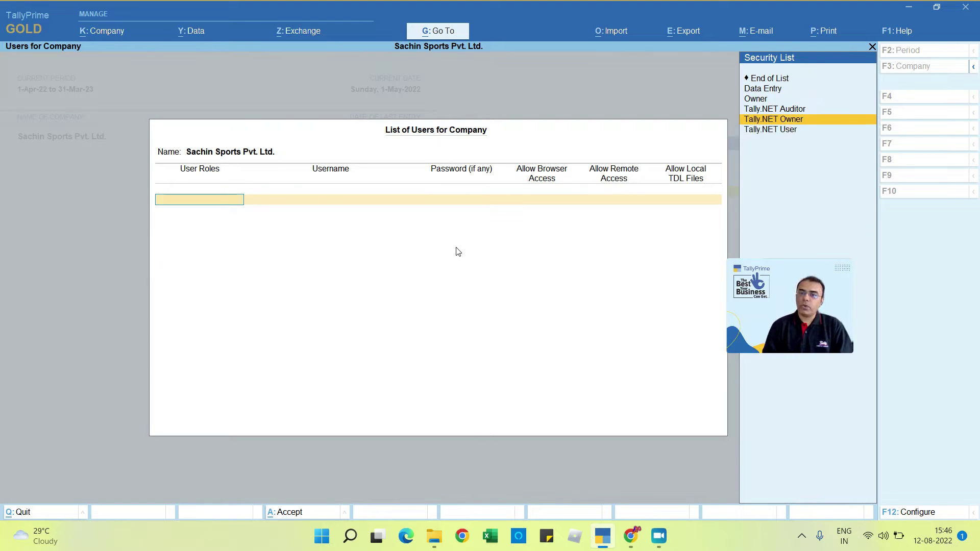
pyautogui.press('Down')
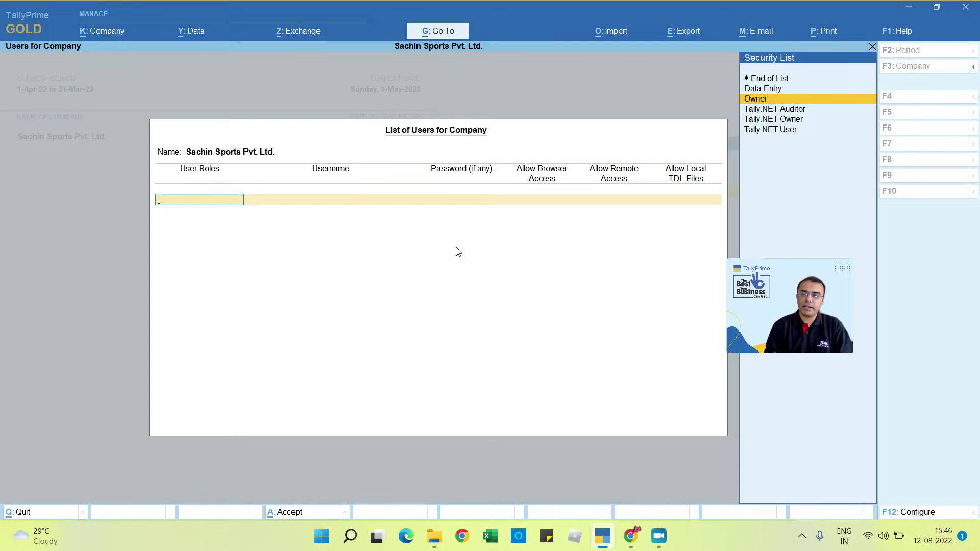
pyautogui.press('Down')
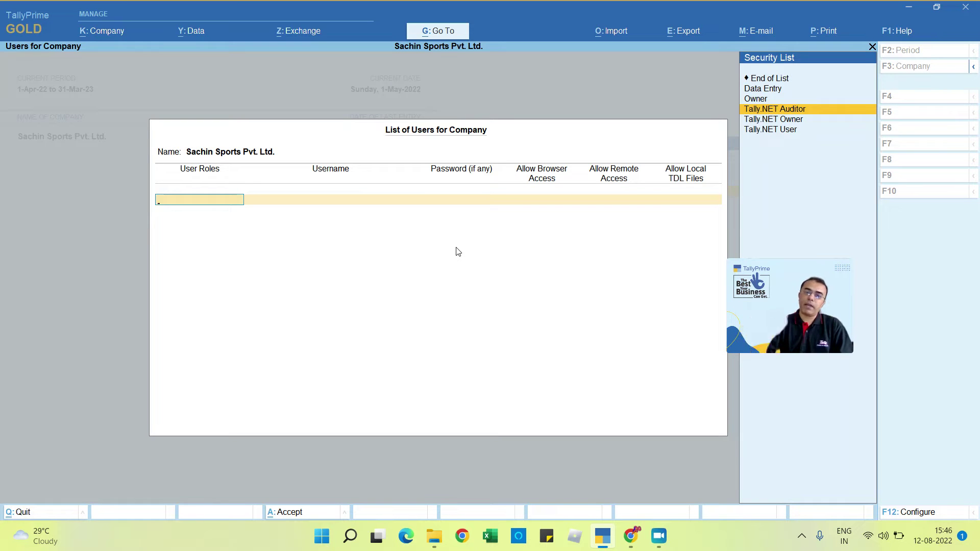
pyautogui.press('Down')
pyautogui.press('Down')
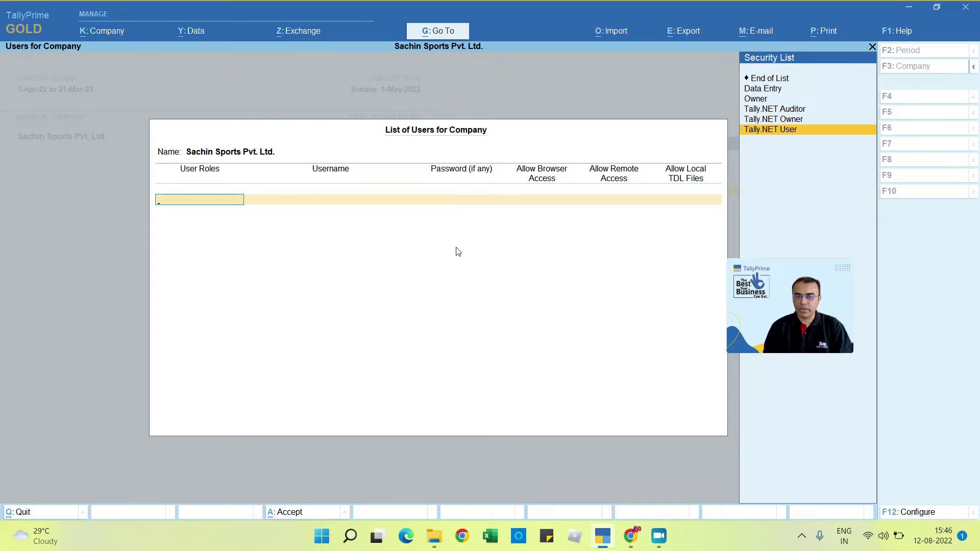
pyautogui.press('Up')
pyautogui.press('Up')
pyautogui.press('Up')
pyautogui.press('Up')
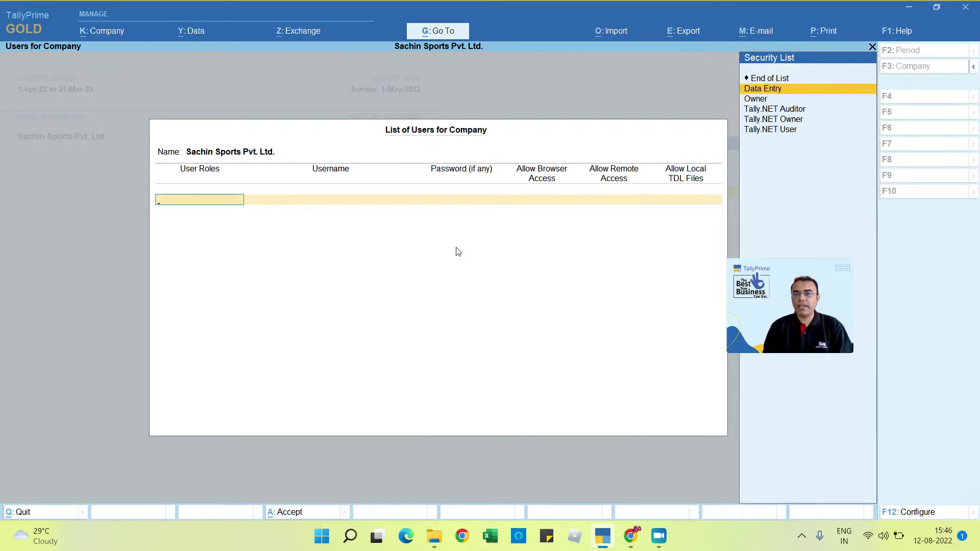
# Step: Add the first user with the Data Entry security level, a username and password
pyautogui.press('Return')
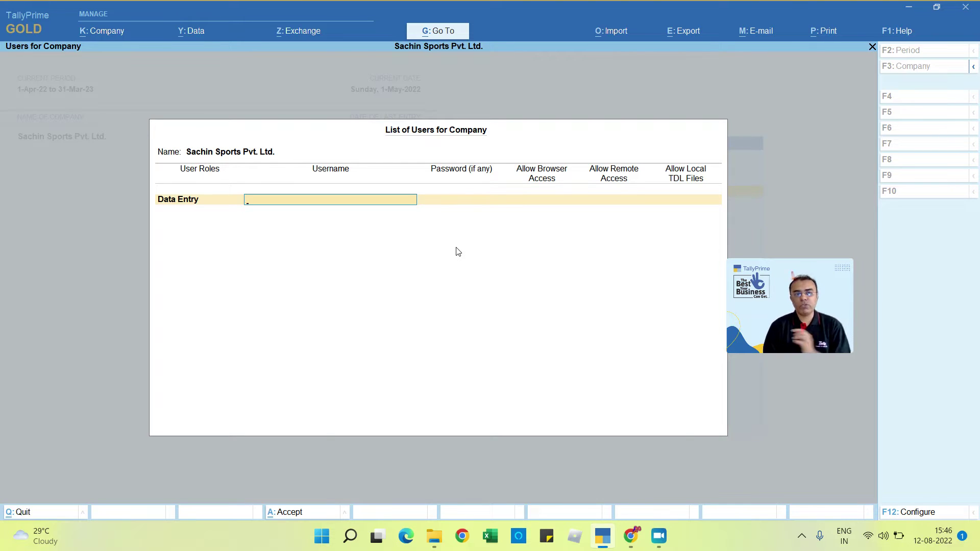
pyautogui.write('dhoni')
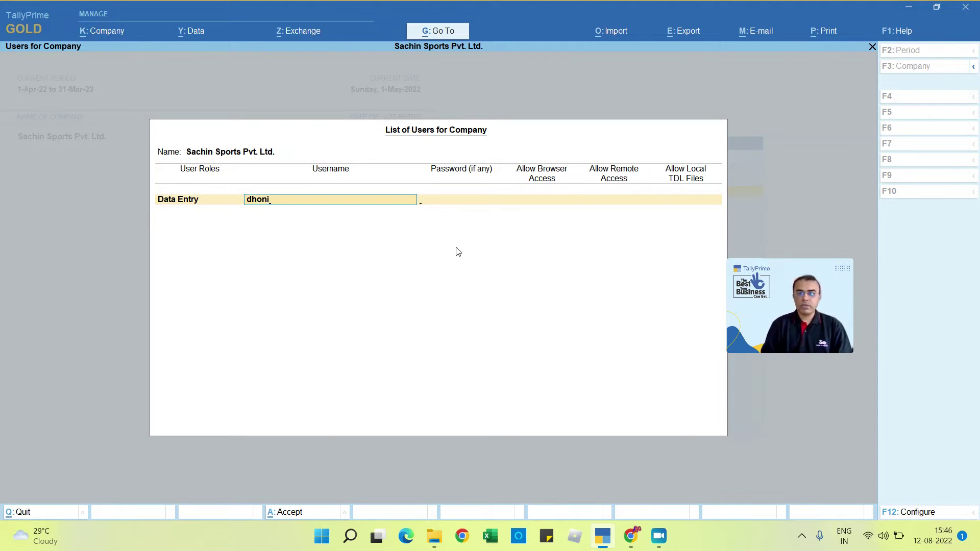
pyautogui.press('Return')
pyautogui.write('*')
pyautogui.press('Return')
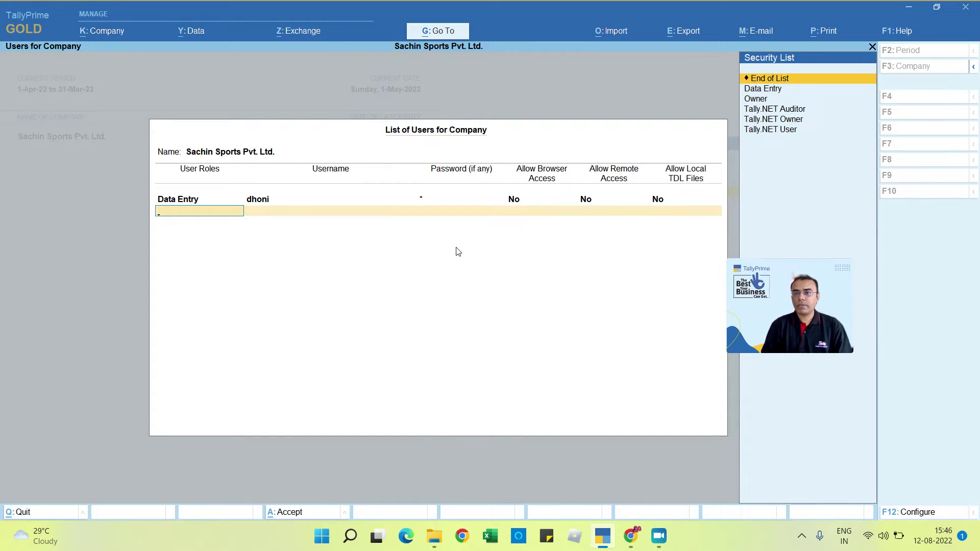
# Step: Add a second user with the Owner level and a password, then save the user list
pyautogui.press('Down')
pyautogui.press('Down')
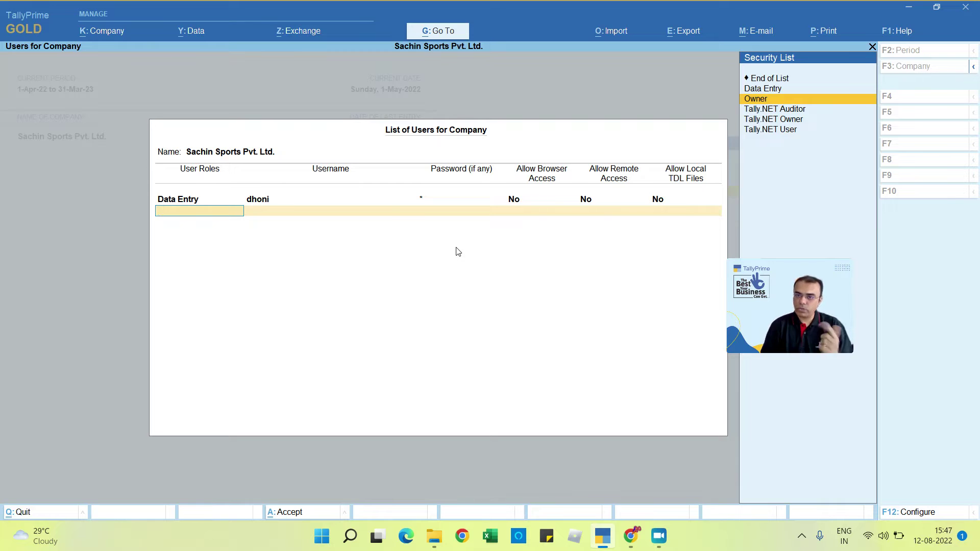
pyautogui.press('Return')
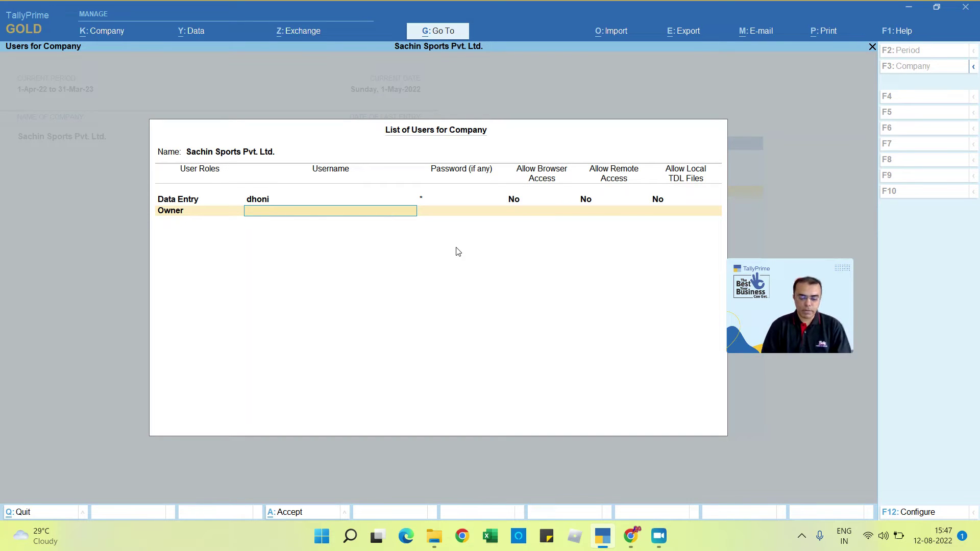
pyautogui.write('virat')
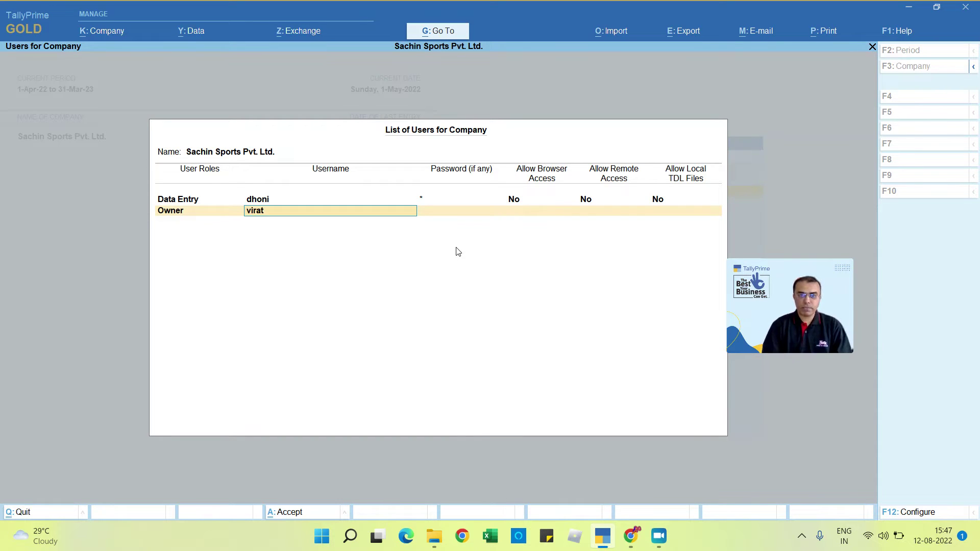
pyautogui.press('Return')
pyautogui.write('1')
pyautogui.press('Return')
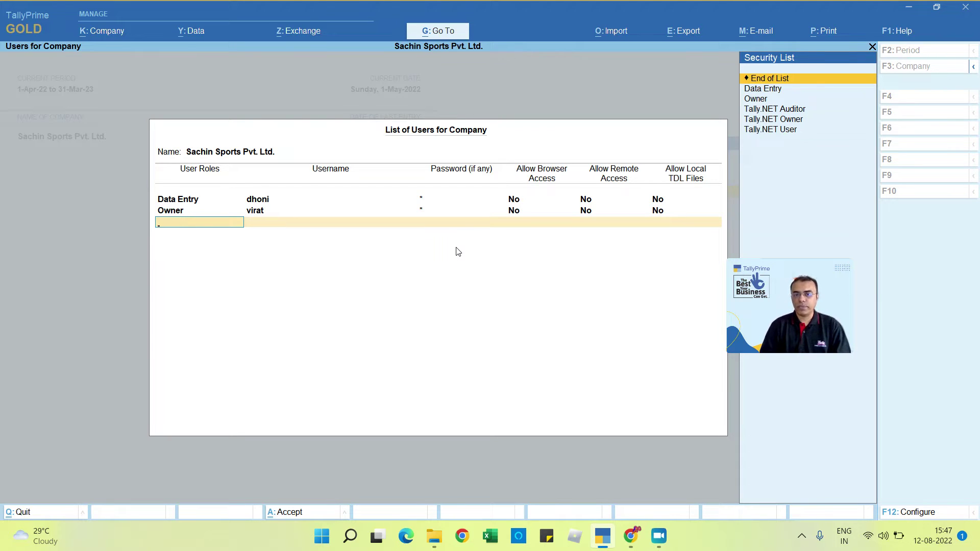
pyautogui.press('Return')
pyautogui.press('Return')
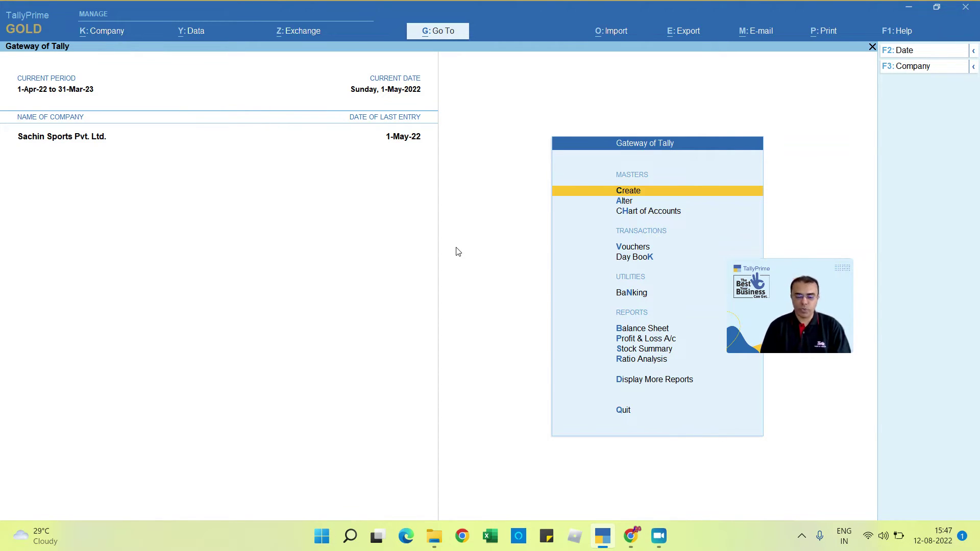
# Step: Shut Sachin Sports Pvt. Ltd., then reopen it with username admin and the admin password
pyautogui.hotkey('alt', 'F3')
pyautogui.press('y')
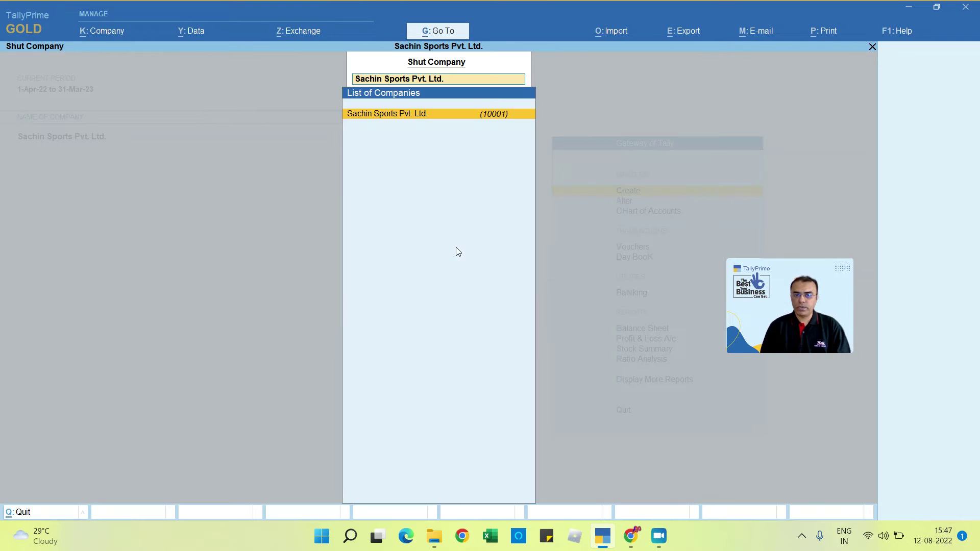
pyautogui.press('Return')
pyautogui.press('Return')
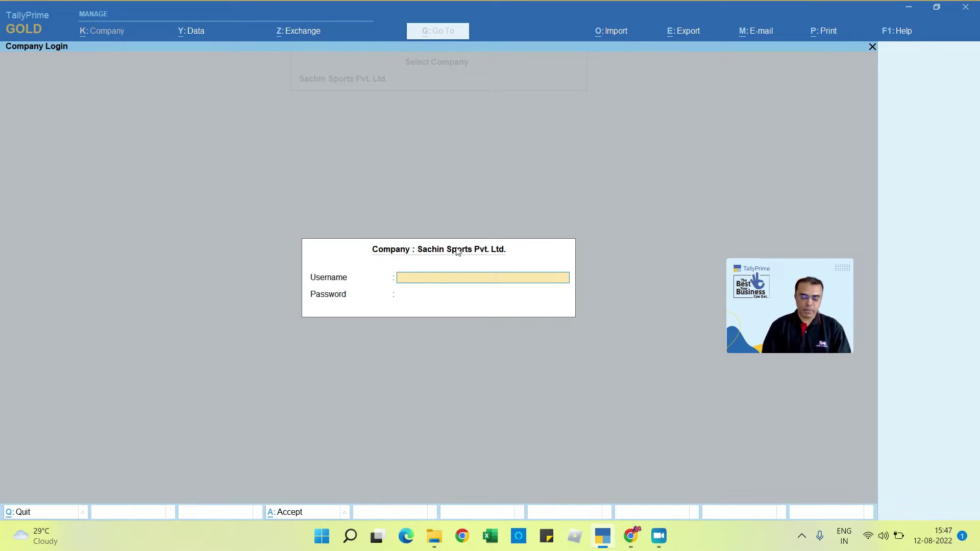
pyautogui.write('admin')
pyautogui.press('Return')
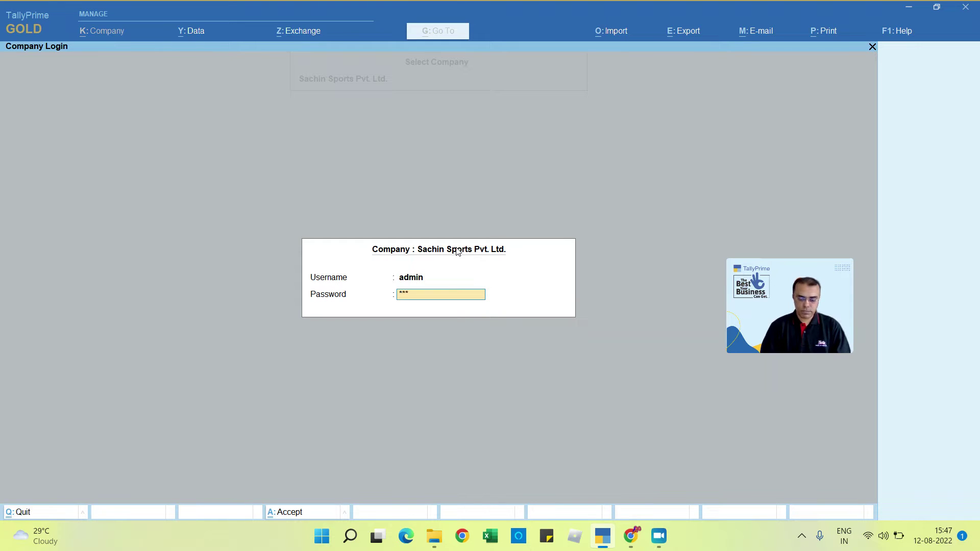
pyautogui.write('*******')
pyautogui.press('Return')
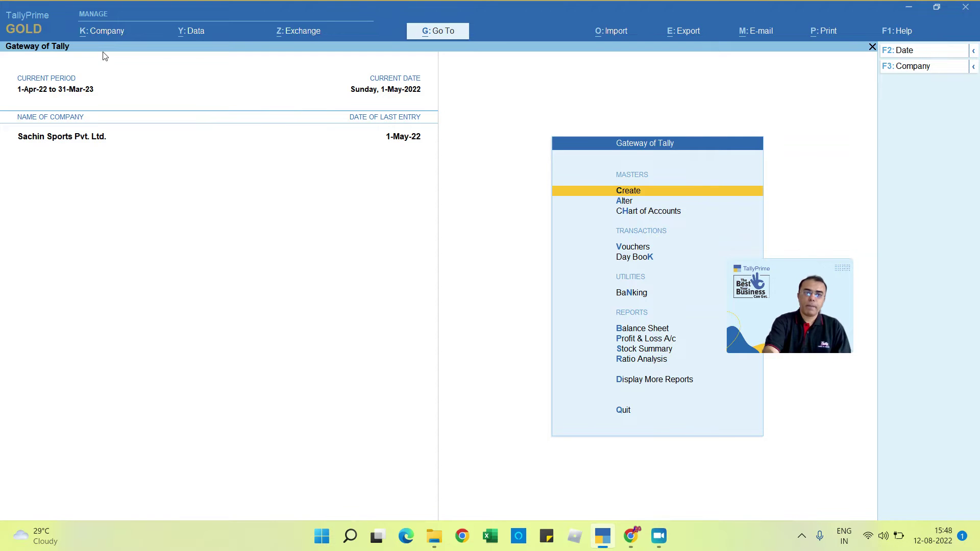
pyautogui.click(101, 32)
pyautogui.press('Down')
pyautogui.press('Down')
pyautogui.press('Down')
pyautogui.press('Down')
pyautogui.press('Down')
pyautogui.press('Down')
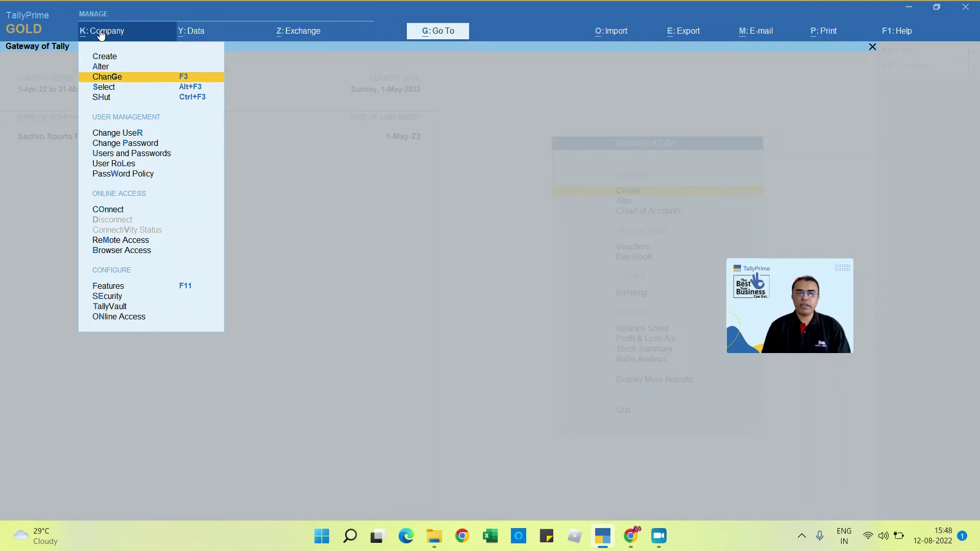
pyautogui.press('Up')
pyautogui.press('Down')
pyautogui.press('Down')
pyautogui.press('Down')
pyautogui.press('Down')
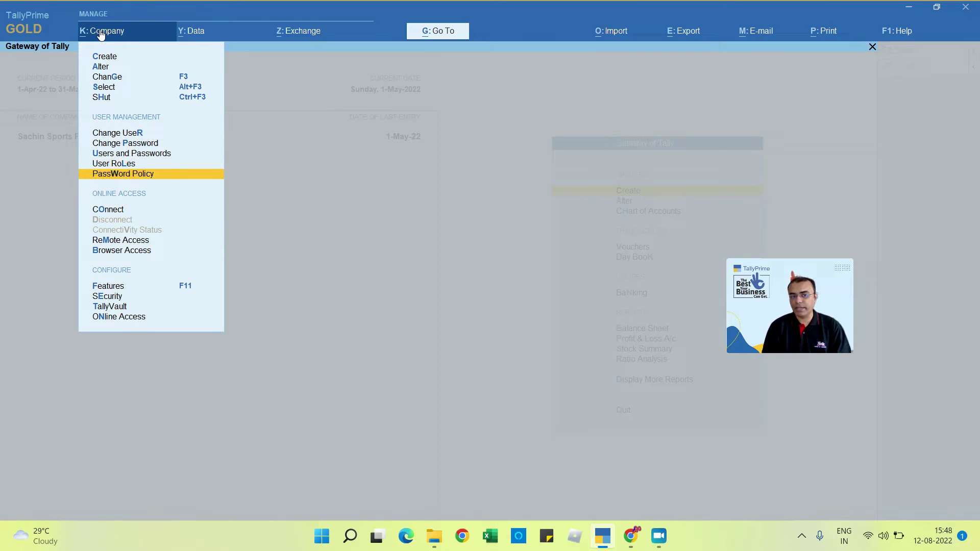
pyautogui.press('Up')
pyautogui.press('Up')
pyautogui.press('Up')
pyautogui.press('Up')
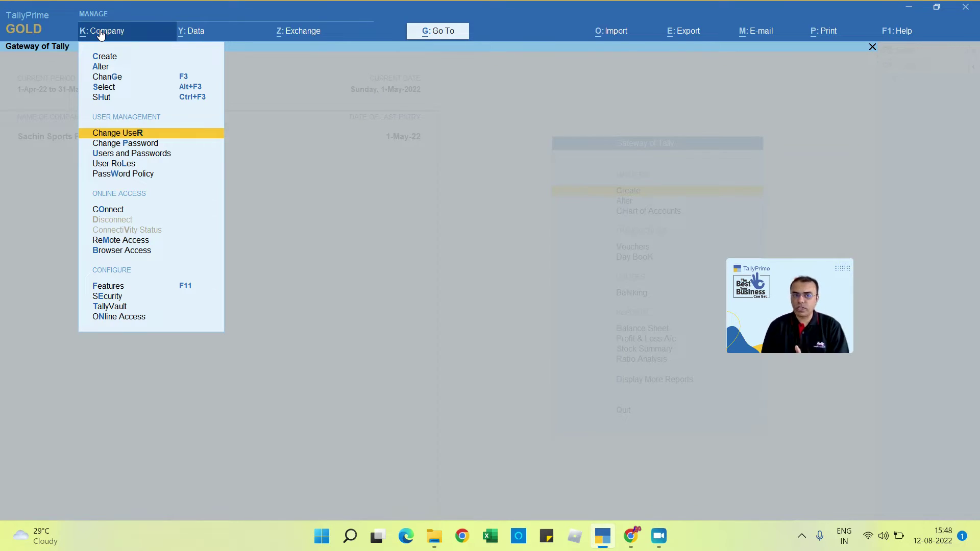
pyautogui.press('Down')
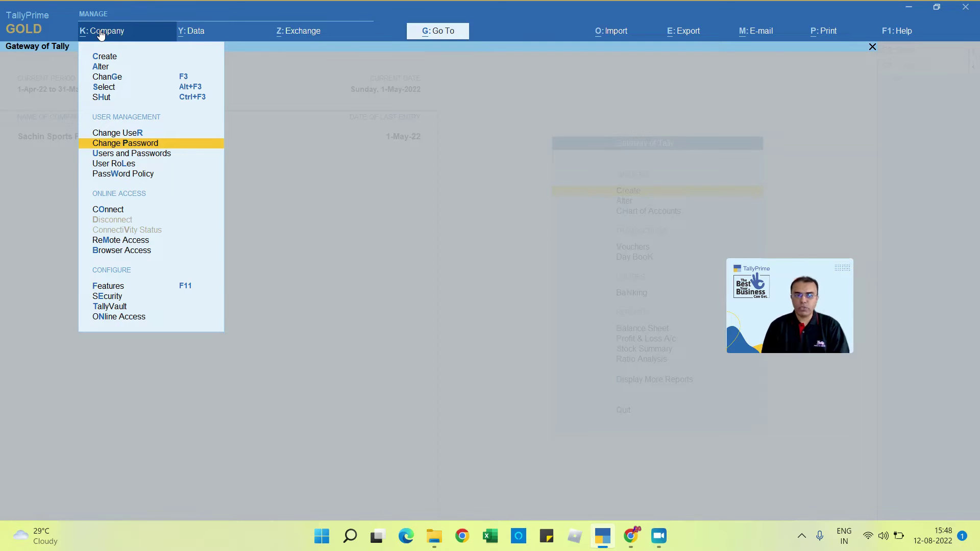
pyautogui.press('Down')
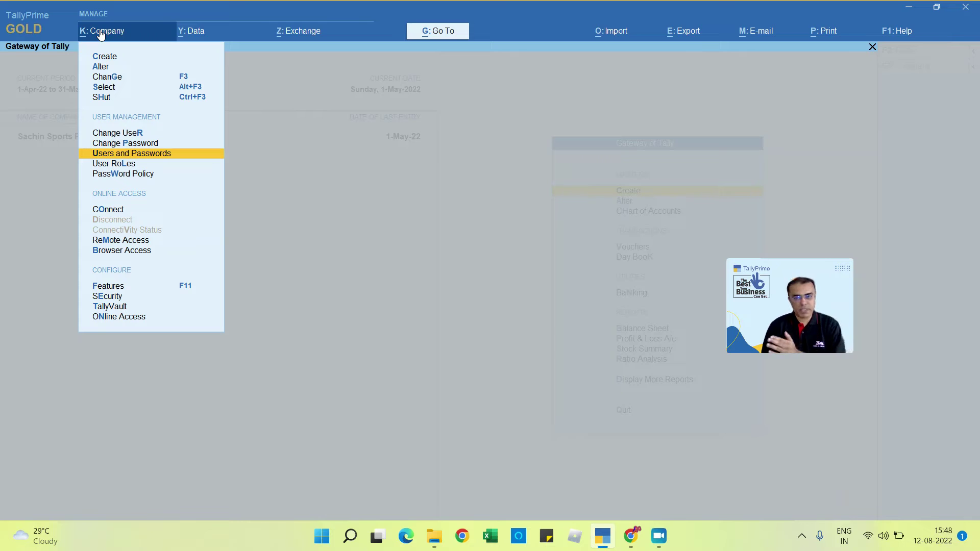
pyautogui.press('Down')
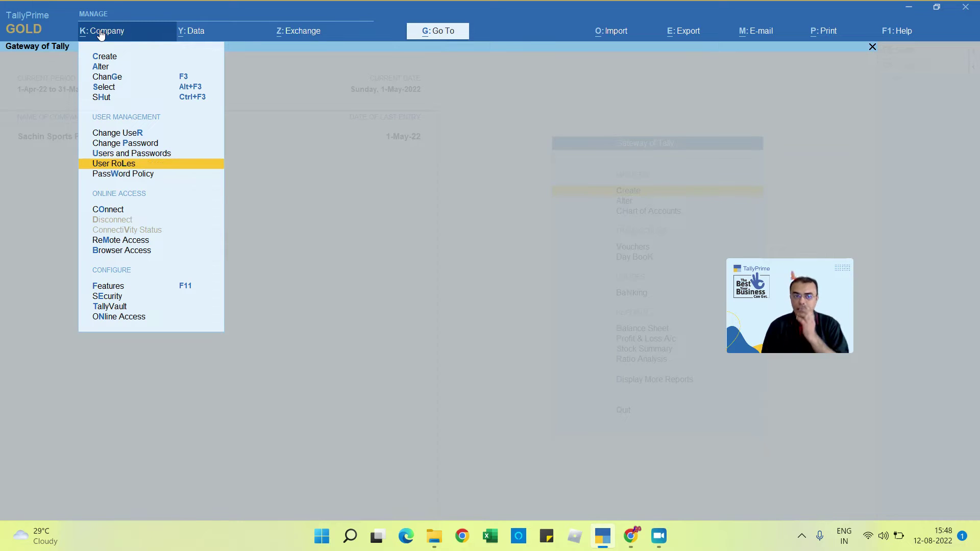
pyautogui.press('Down')
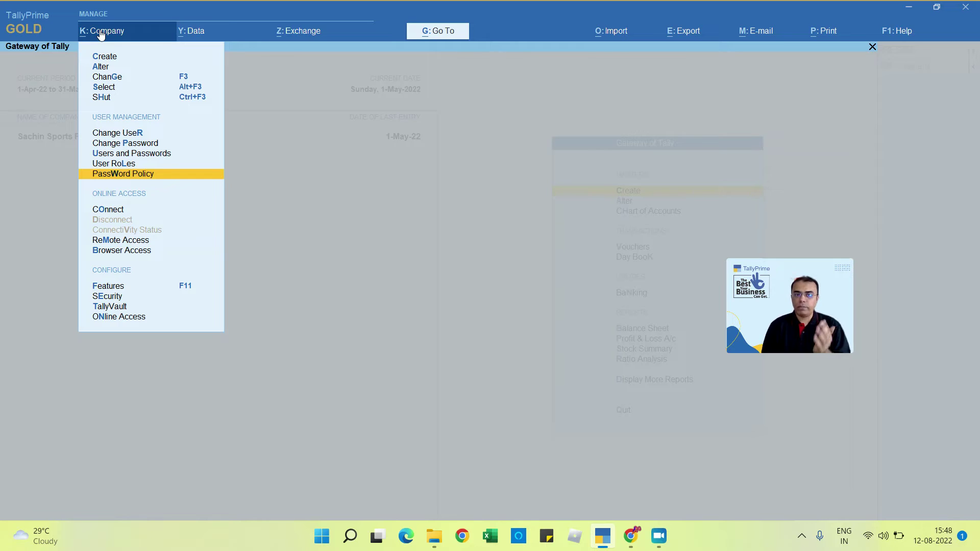
pyautogui.press('Up')
pyautogui.press('Up')
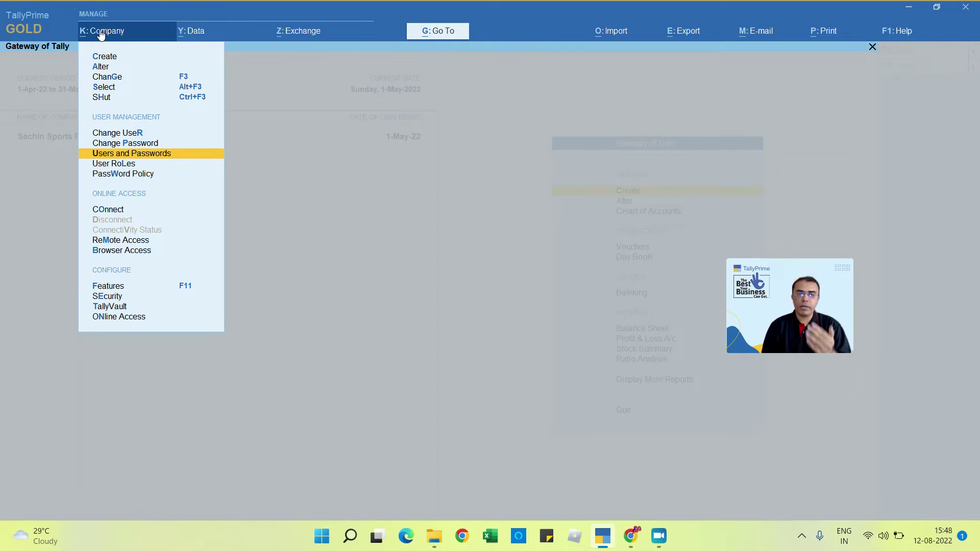
pyautogui.press('Down')
pyautogui.press('Down')
pyautogui.press('Down')
pyautogui.press('Down')
pyautogui.press('Down')
pyautogui.press('Down')
pyautogui.press('Down')
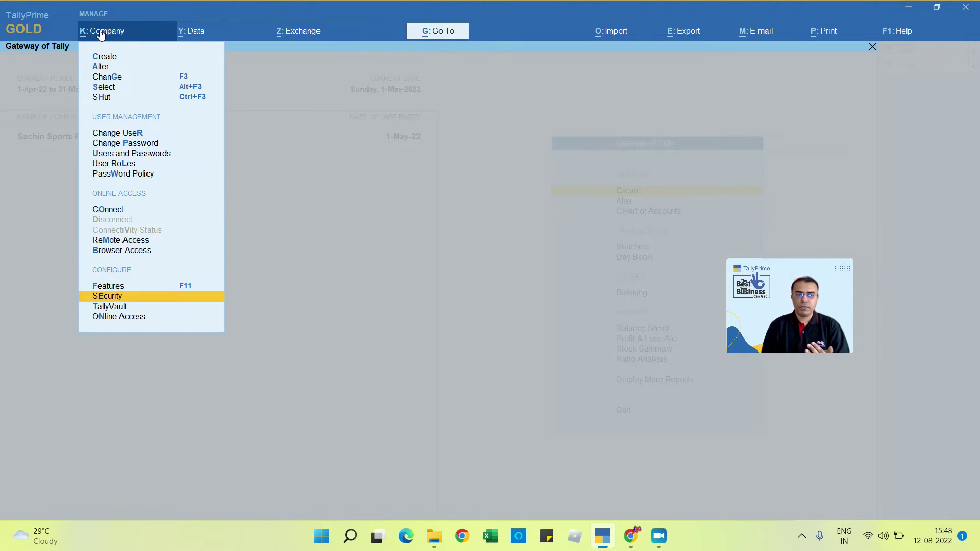
pyautogui.press('Return')
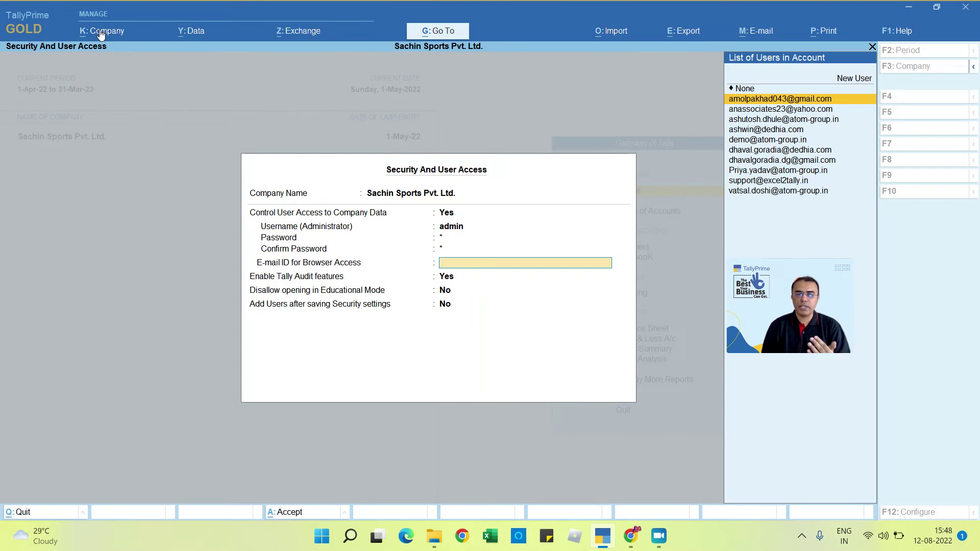
pyautogui.press('Escape')
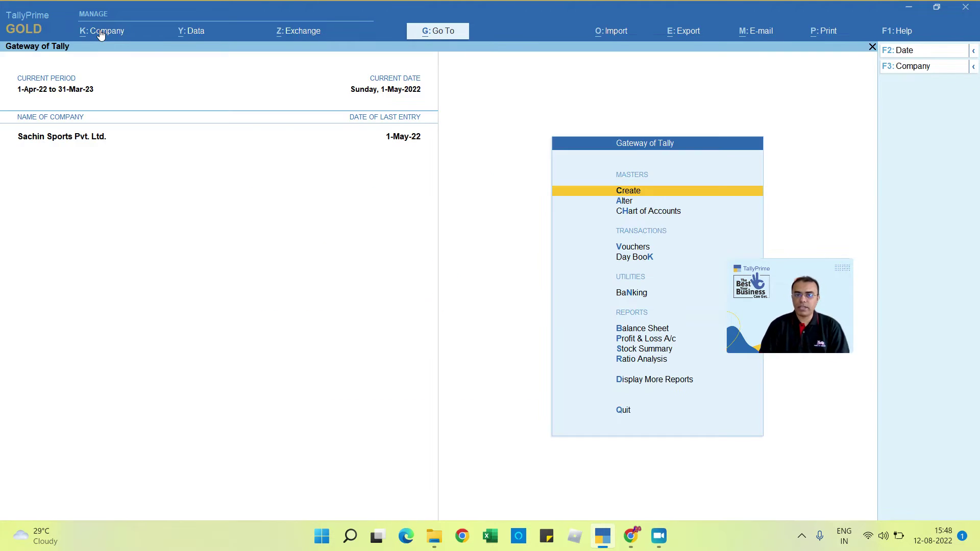
# Step: Quit the Company > TallyVault form without encrypting, then shut Sachin Sports Pvt. Ltd
pyautogui.click(101, 32)
pyautogui.press('Down')
pyautogui.press('Down')
pyautogui.press('Down')
pyautogui.press('Down')
pyautogui.press('Down')
pyautogui.press('Down')
pyautogui.press('Down')
pyautogui.press('Down')
pyautogui.press('Down')
pyautogui.press('Down')
pyautogui.press('Down')
pyautogui.press('Down')
pyautogui.press('Down')
pyautogui.press('Down')
pyautogui.press('Down')
pyautogui.press('Down')
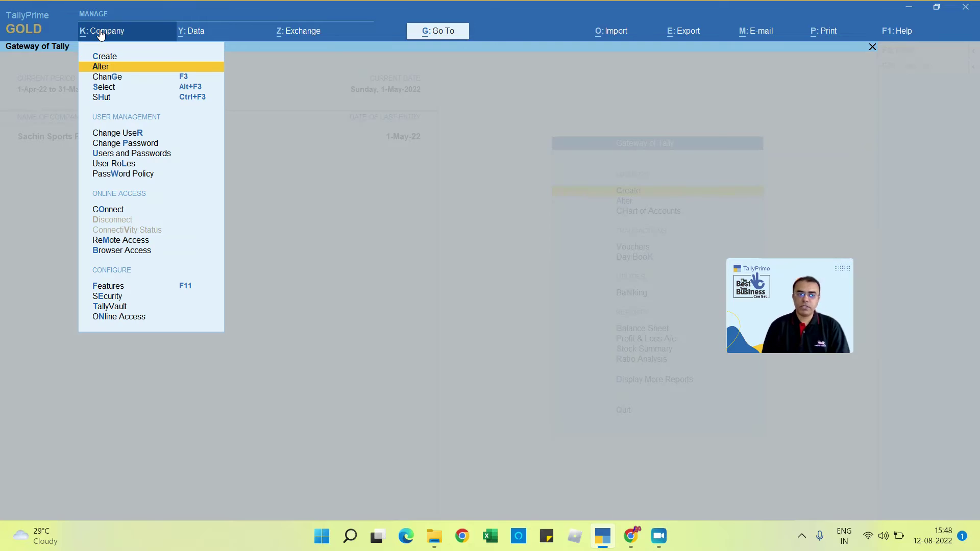
pyautogui.press('Up')
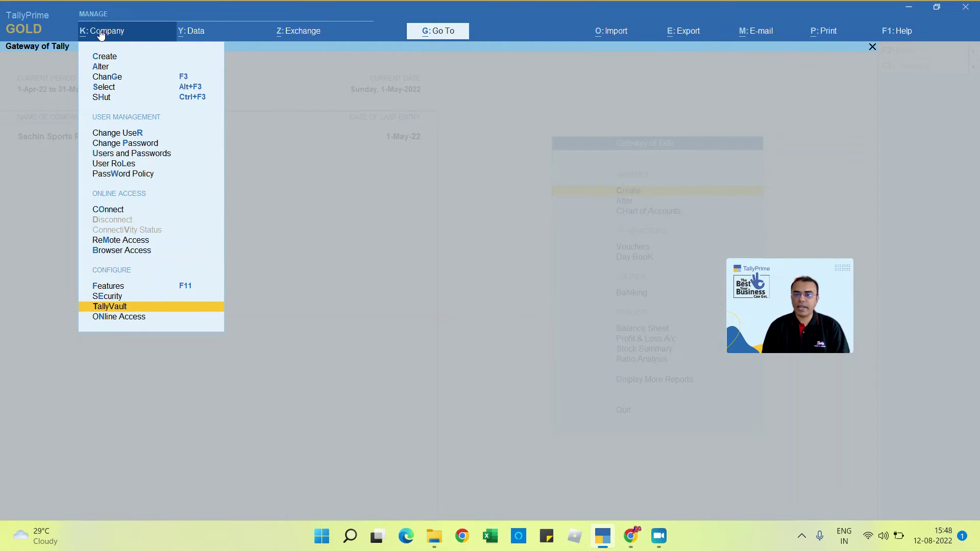
pyautogui.press('Return')
pyautogui.press('BackSpace')
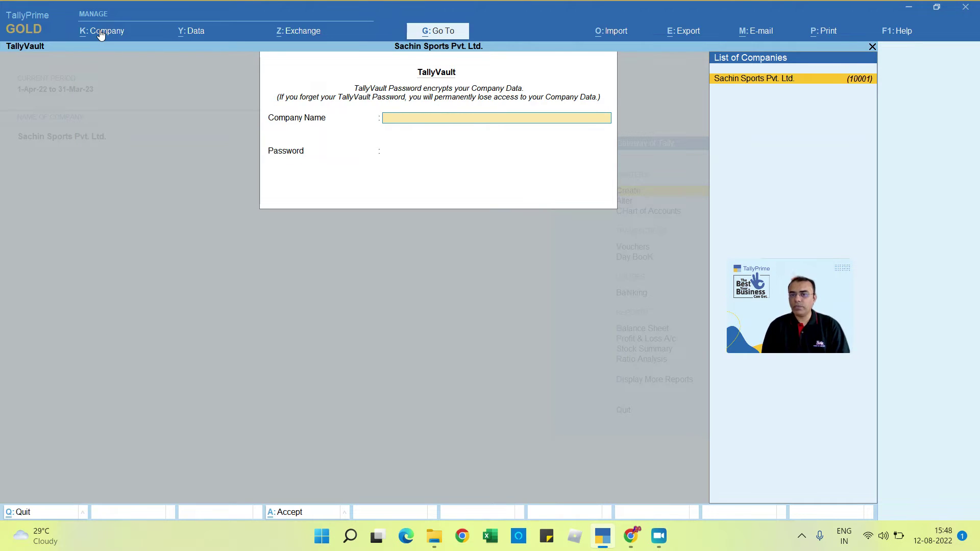
pyautogui.press('Escape')
pyautogui.press('Return')
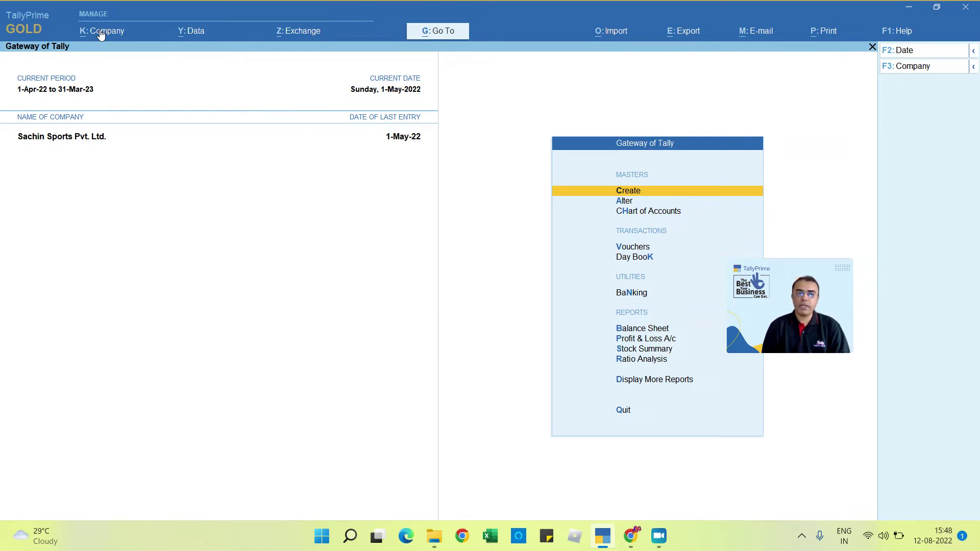
pyautogui.hotkey('alt', 'F3')
pyautogui.press('Return')
pyautogui.press('Return')
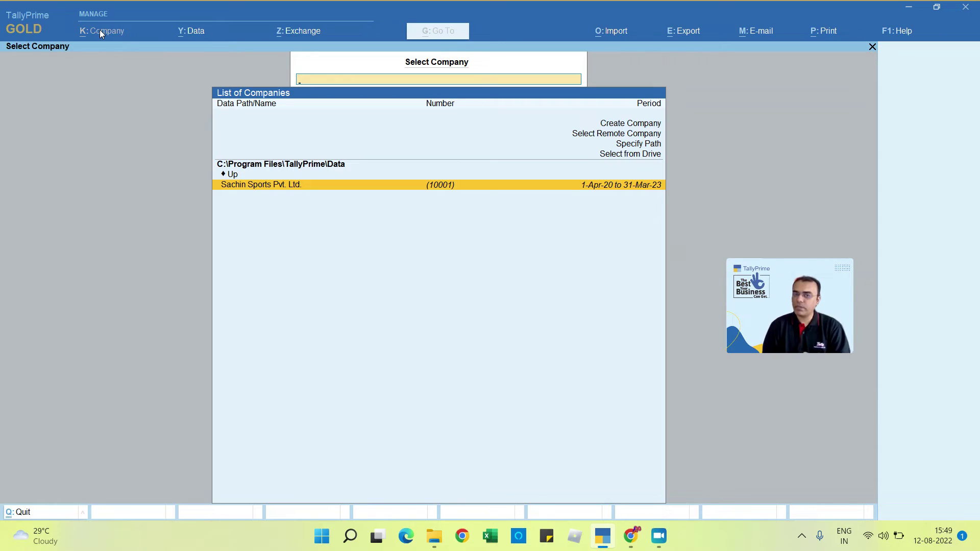
# Step: Select Sachin Sports Pvt. Ltd. and log in with username admin
pyautogui.press('Return')
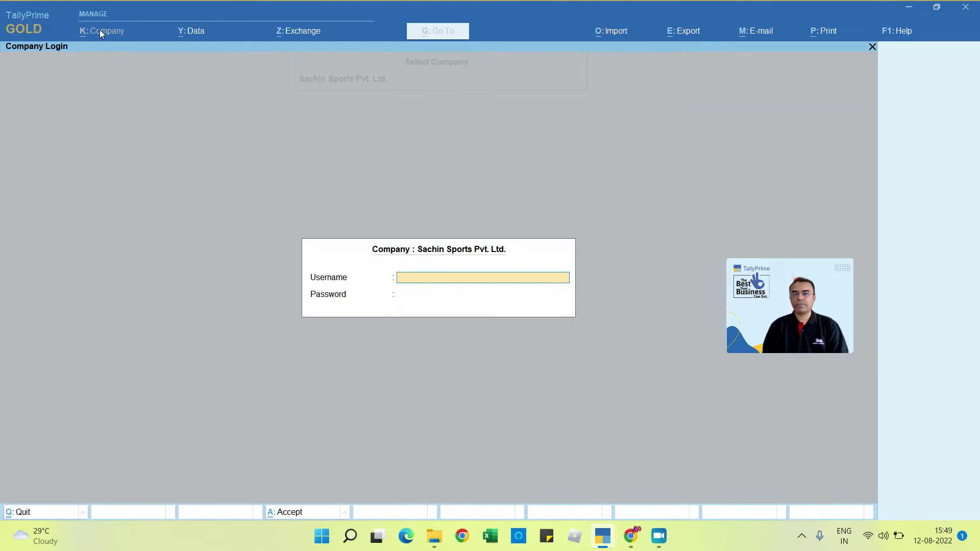
pyautogui.write('admin')
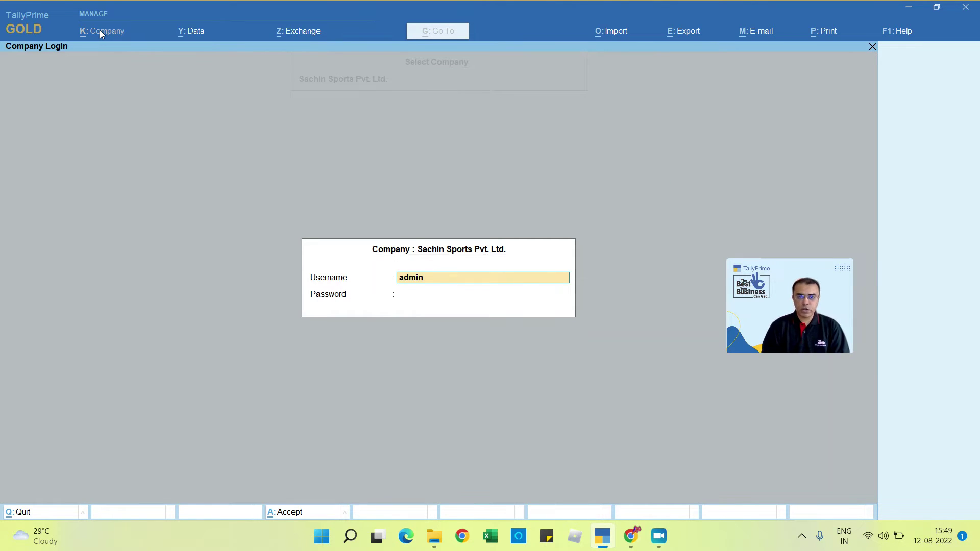
pyautogui.press('Return')
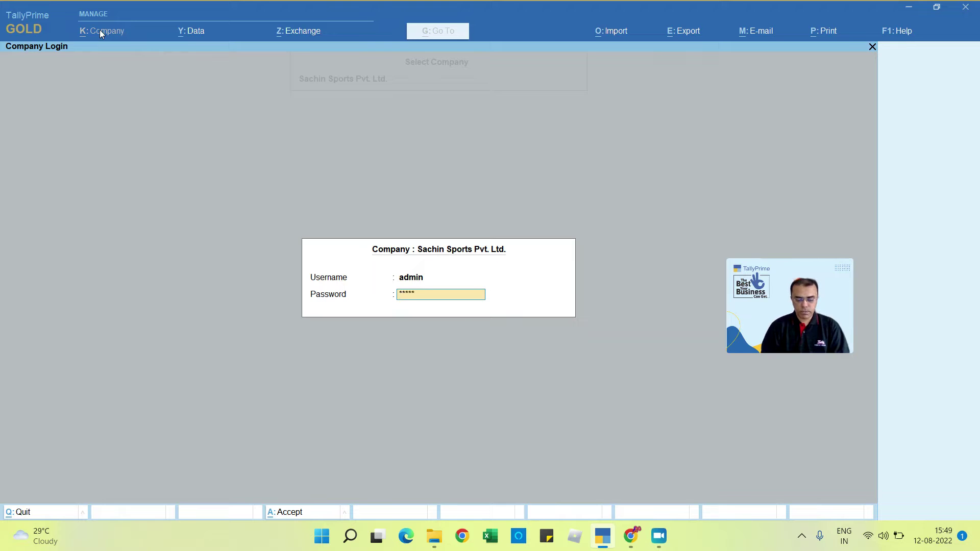
pyautogui.press('Return')
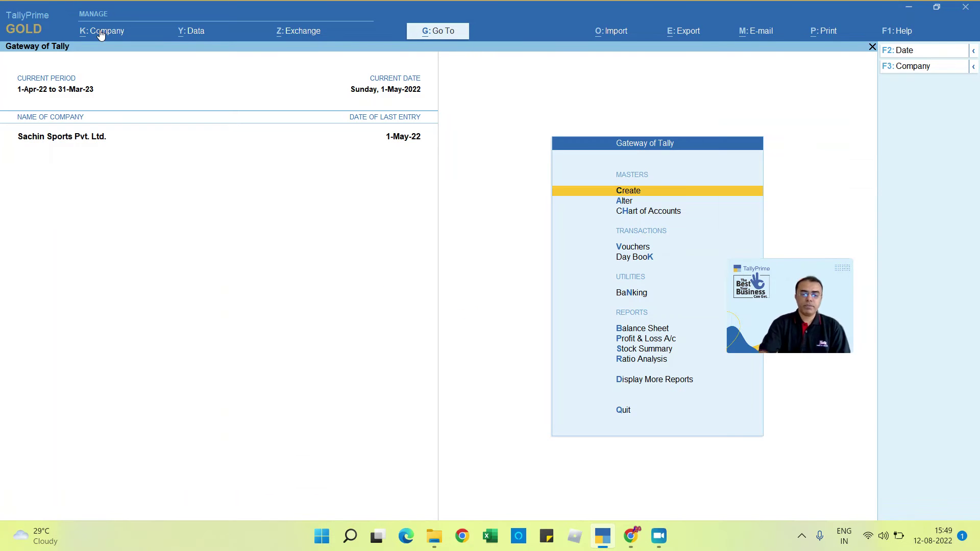
# Step: View the list in Company > Users and Passwords, then return to the Gateway of Tally
pyautogui.click(101, 33)
pyautogui.press('Down')
pyautogui.press('Down')
pyautogui.press('Down')
pyautogui.press('Down')
pyautogui.press('Down')
pyautogui.press('Down')
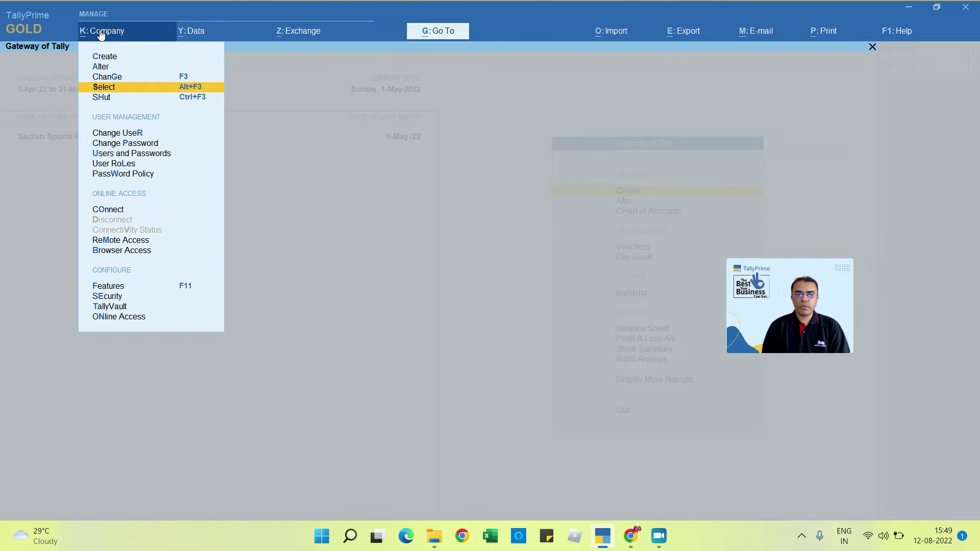
pyautogui.press('Down')
pyautogui.press('Down')
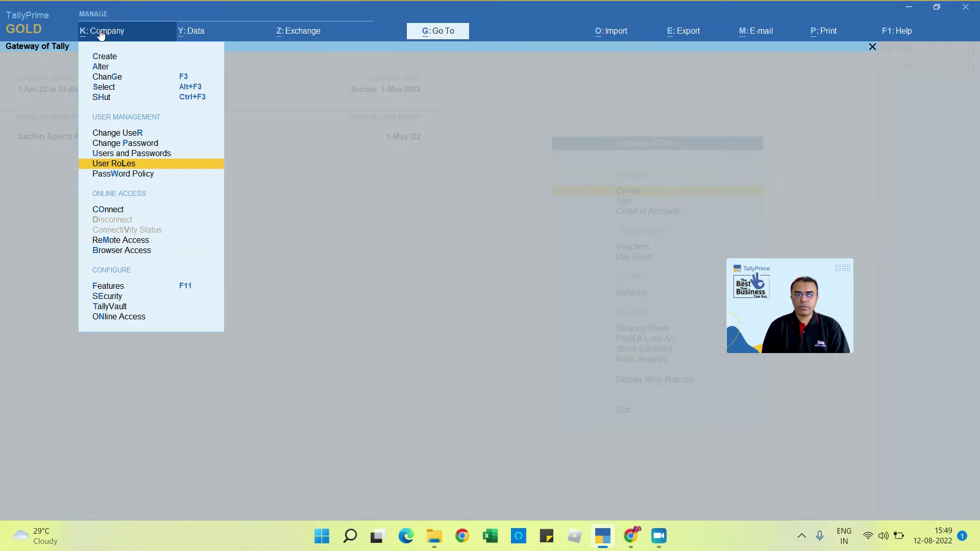
pyautogui.press('Up')
pyautogui.press('Return')
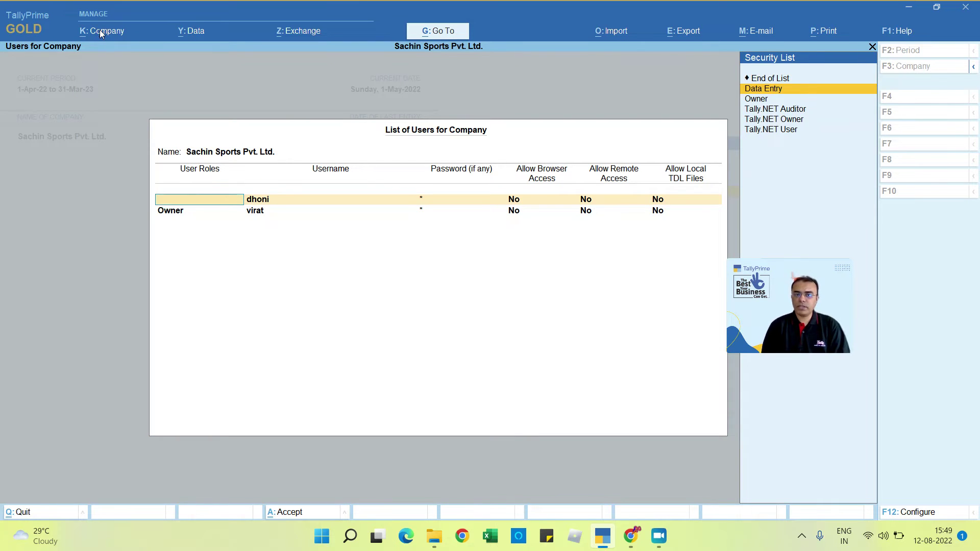
pyautogui.press('Escape')
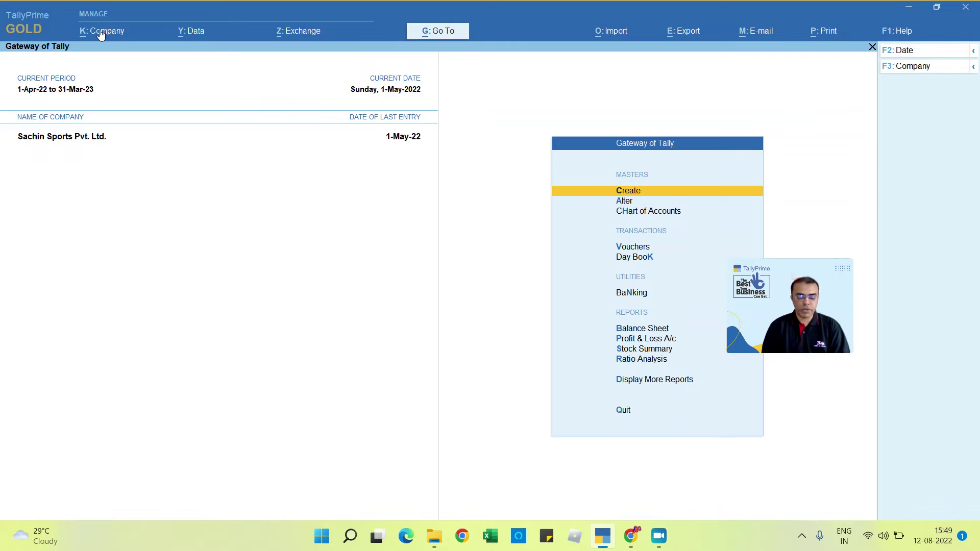
pyautogui.press('Down')
pyautogui.press('Down')
pyautogui.press('Down')
pyautogui.press('Down')
pyautogui.press('Down')
pyautogui.press('Down')
pyautogui.press('Down')
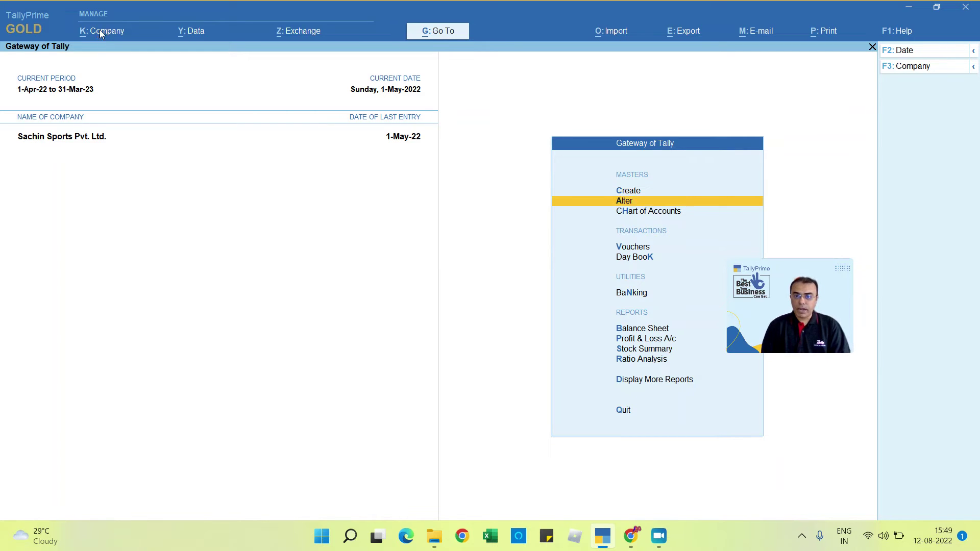
pyautogui.press('Down')
pyautogui.press('Down')
pyautogui.press('Down')
pyautogui.press('Down')
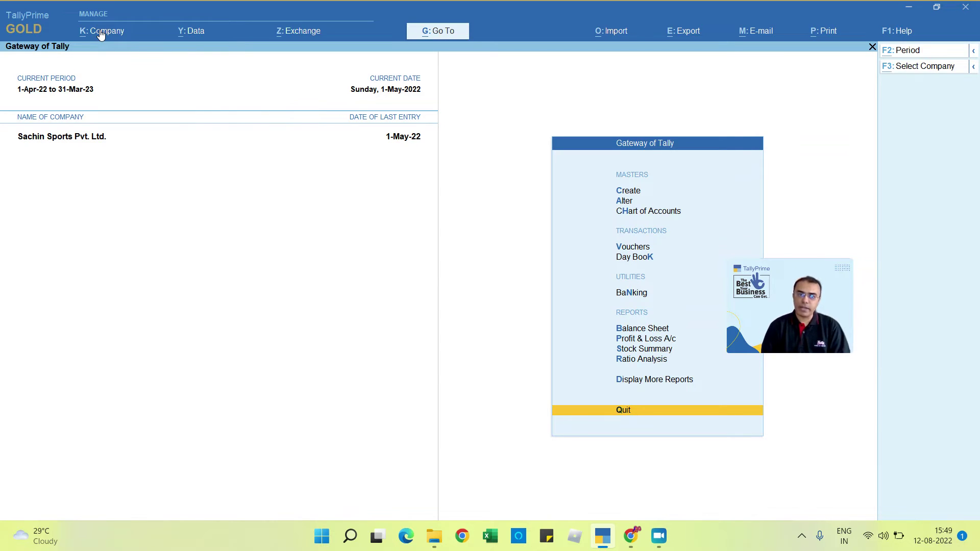
# Step: Shut the company and reopen Sachin Sports Pvt. Ltd. with the Data Entry user's login
pyautogui.hotkey('alt', 'F3')
pyautogui.press('y')
pyautogui.press('Return')
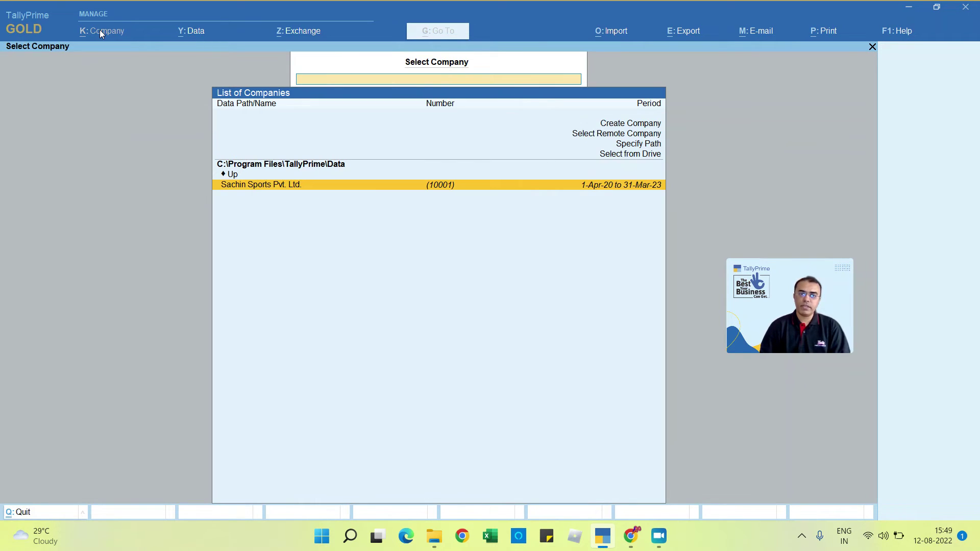
pyautogui.press('Return')
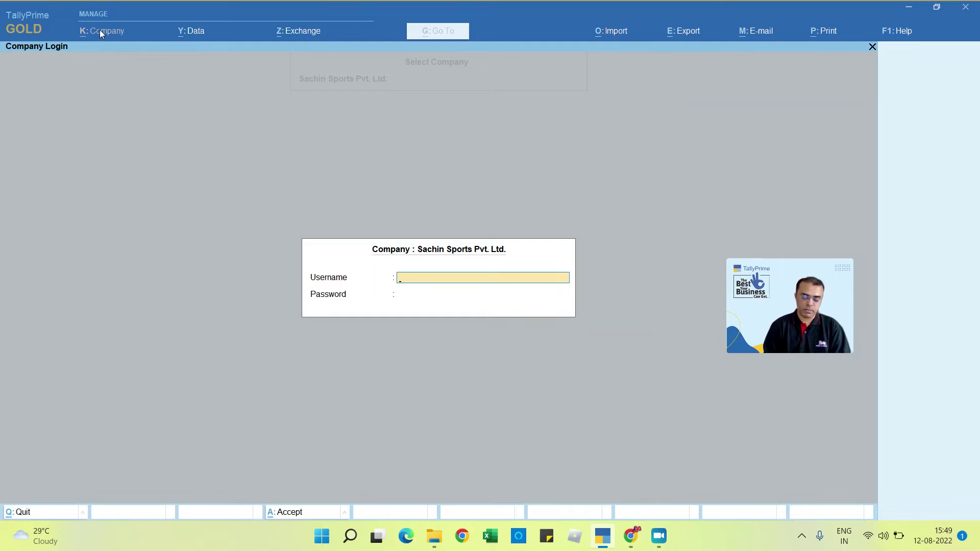
pyautogui.write('dh')
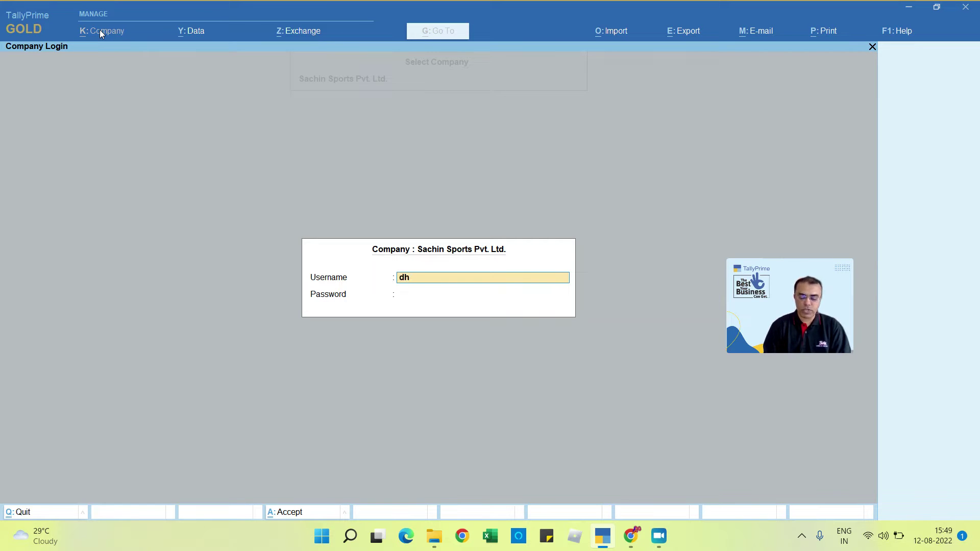
pyautogui.write('oni')
pyautogui.press('Return')
pyautogui.press('Return')
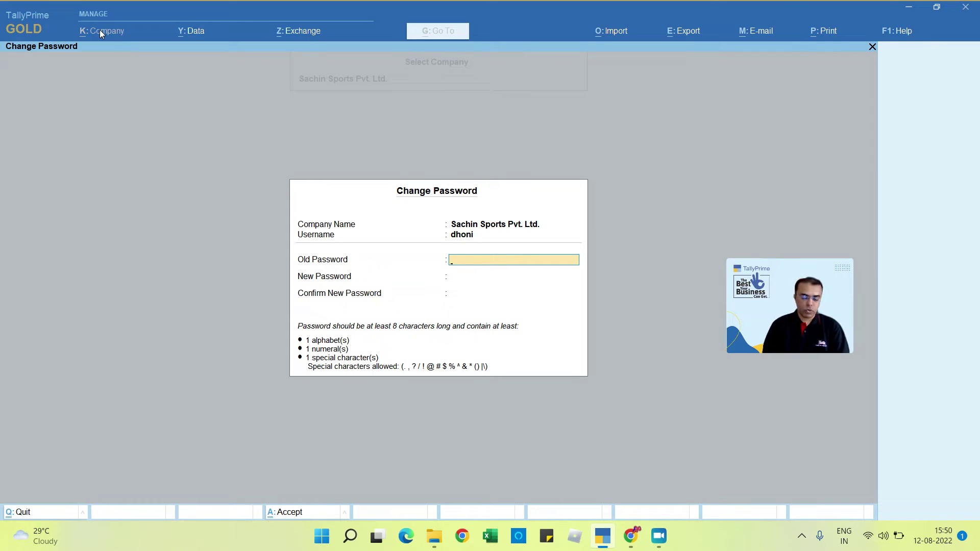
# Step: Submit the Change Password form with blank fields and dismiss the too-short password error
pyautogui.press('Return')
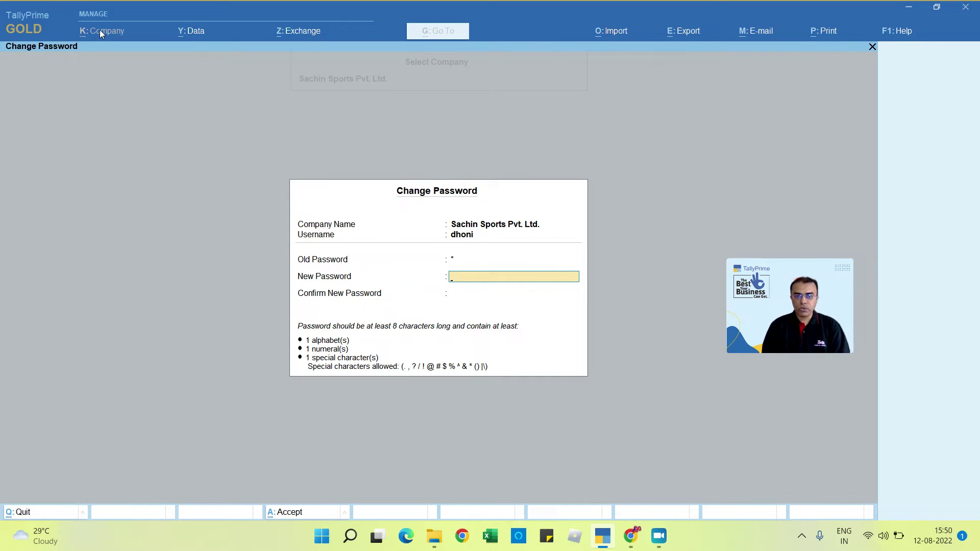
pyautogui.press('Return')
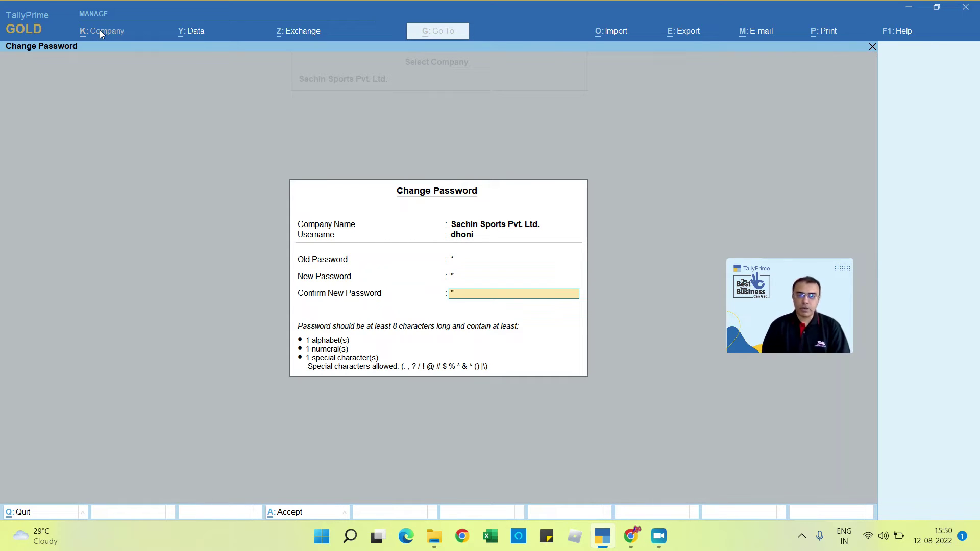
pyautogui.press('Return')
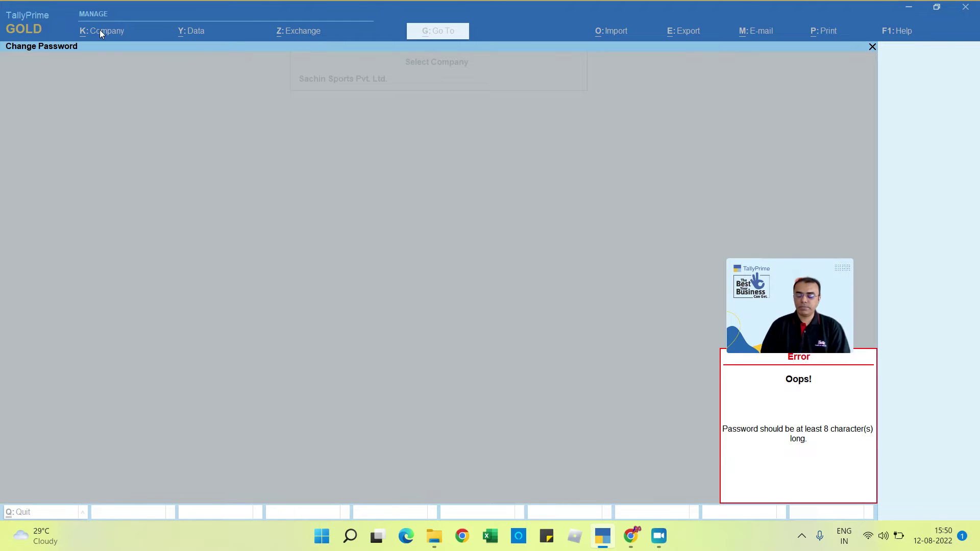
pyautogui.press('Return')
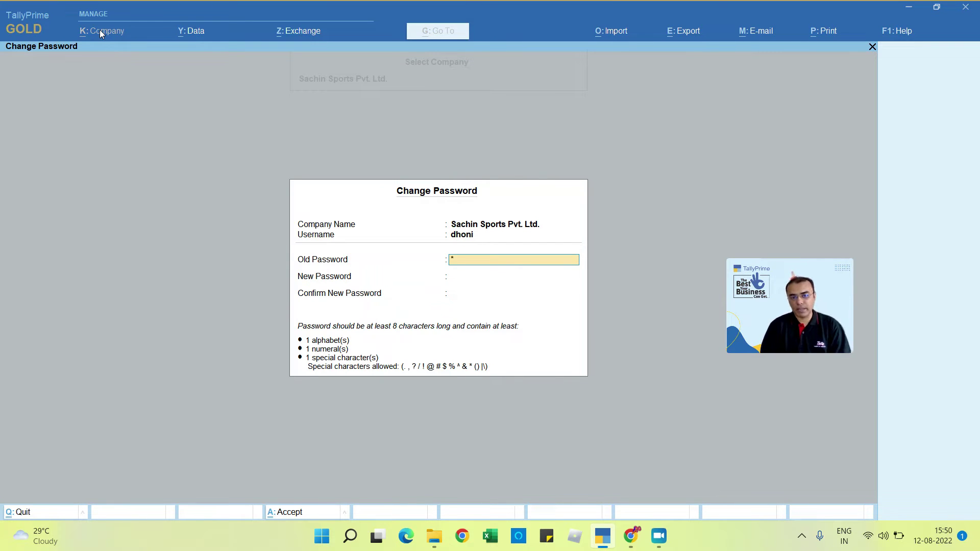
# Step: Enter the old password and a new password of at least 8 characters, then confirm it
pyautogui.press('Return')
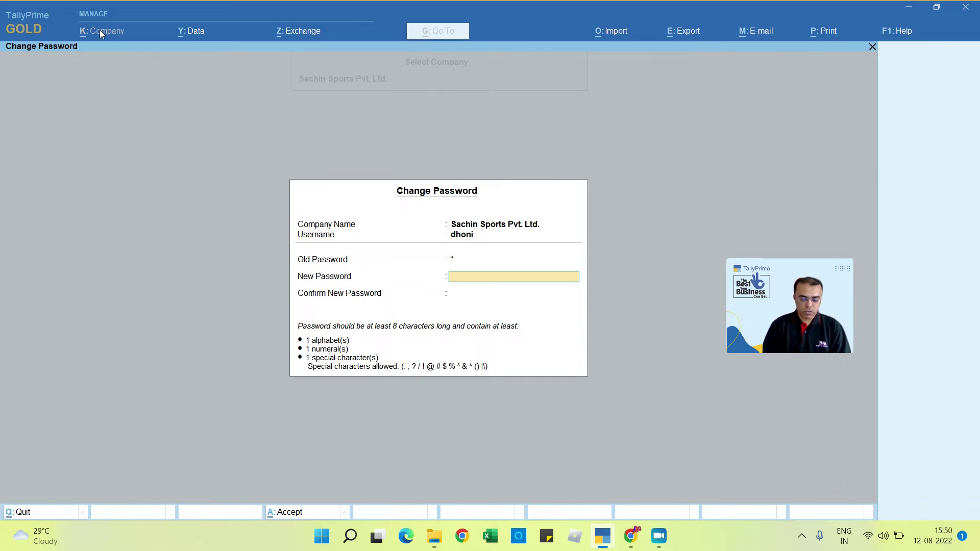
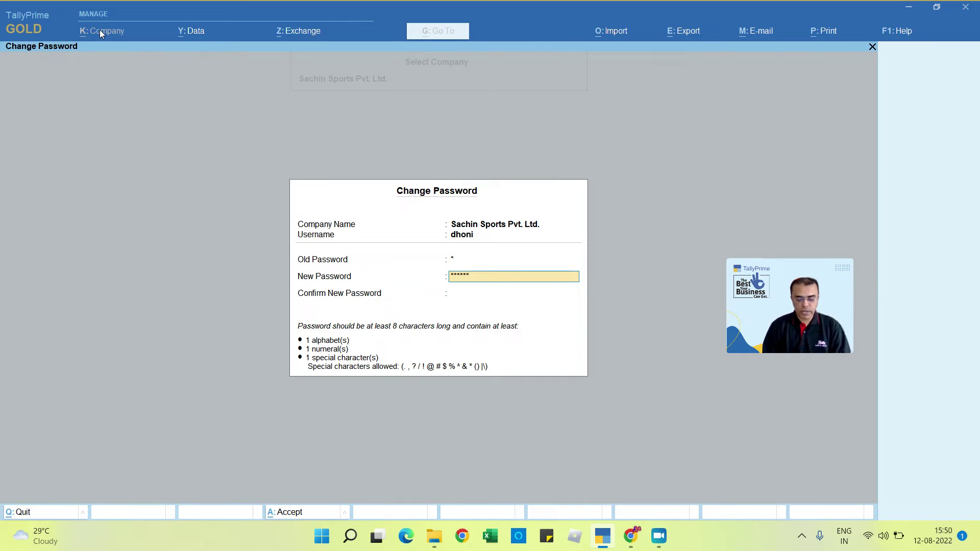
pyautogui.press('Return')
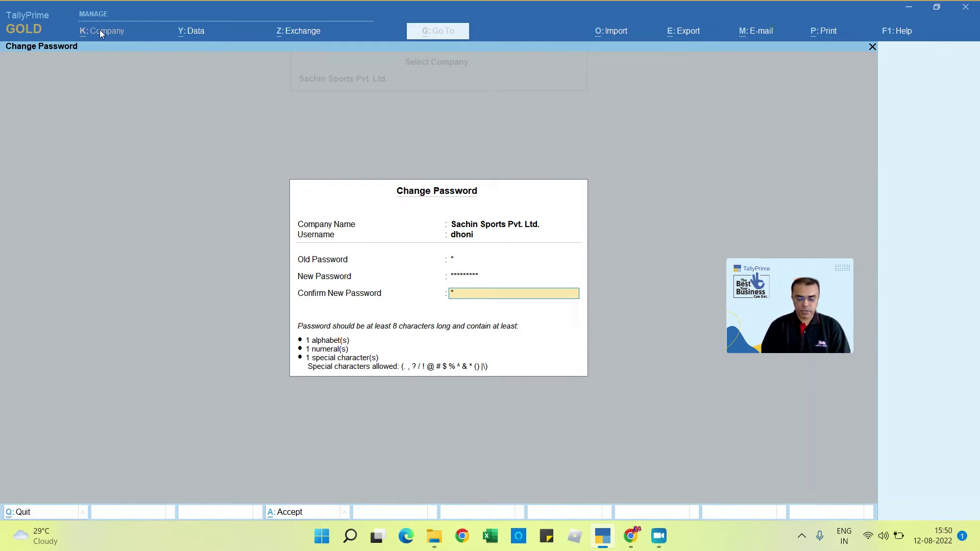
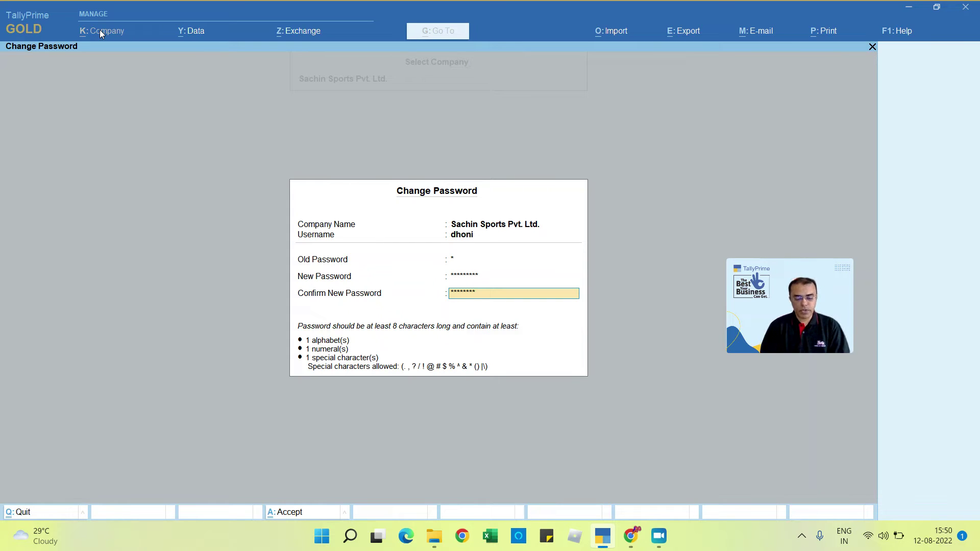
pyautogui.press('Return')
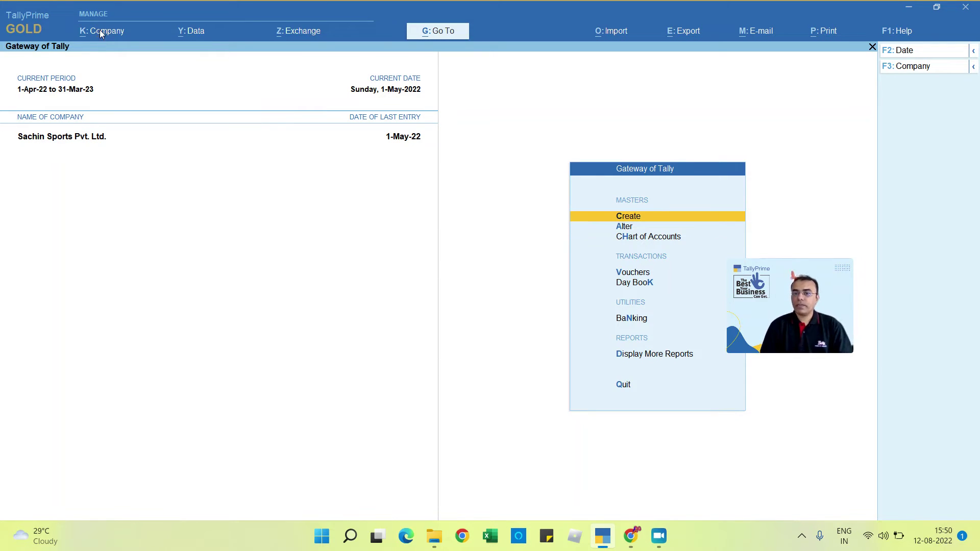
# Step: Open Create's List of Masters and use Show More to check for master types
pyautogui.press('Down')
pyautogui.press('Down')
pyautogui.press('Down')
pyautogui.press('Down')
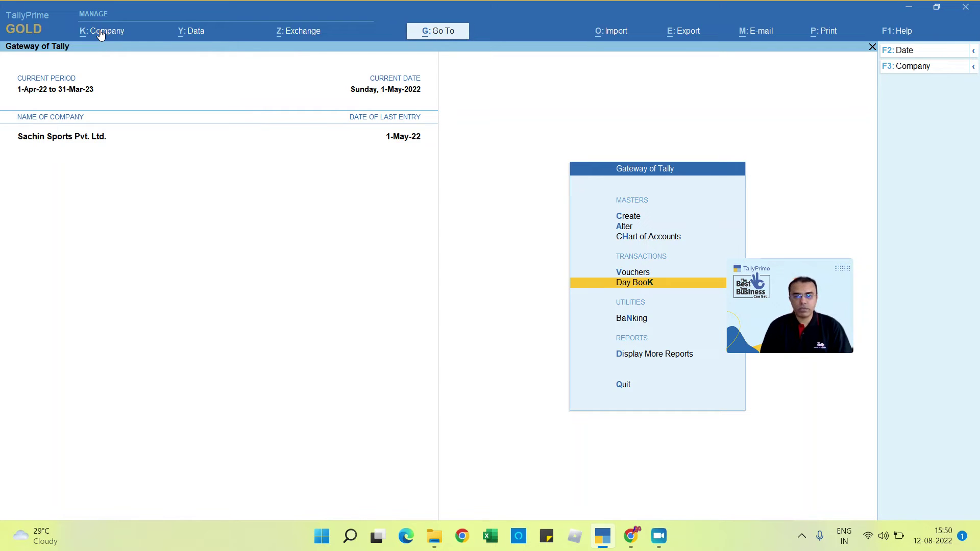
pyautogui.press('Down')
pyautogui.press('Down')
pyautogui.press('Down')
pyautogui.press('Up')
pyautogui.press('Up')
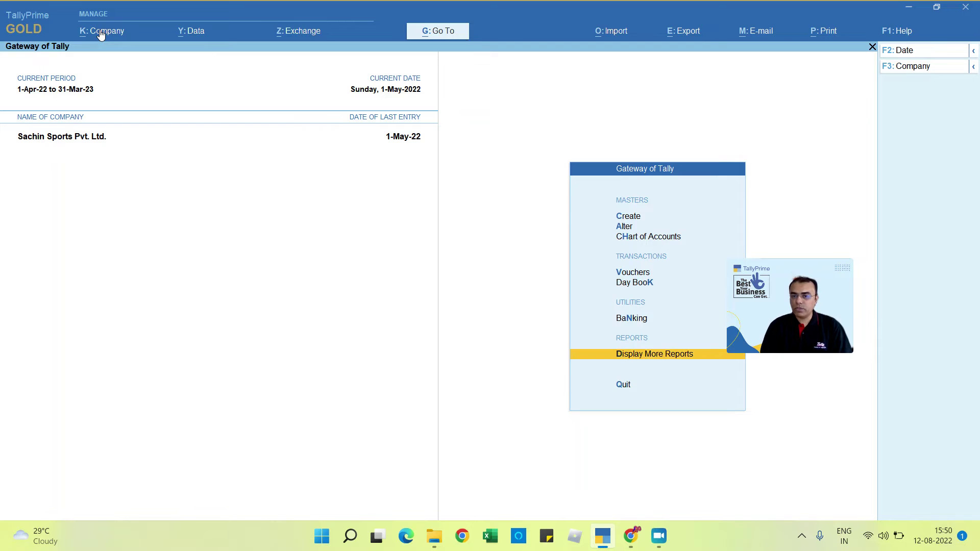
pyautogui.press('Up')
pyautogui.press('Up')
pyautogui.press('Up')
pyautogui.press('Up')
pyautogui.press('Up')
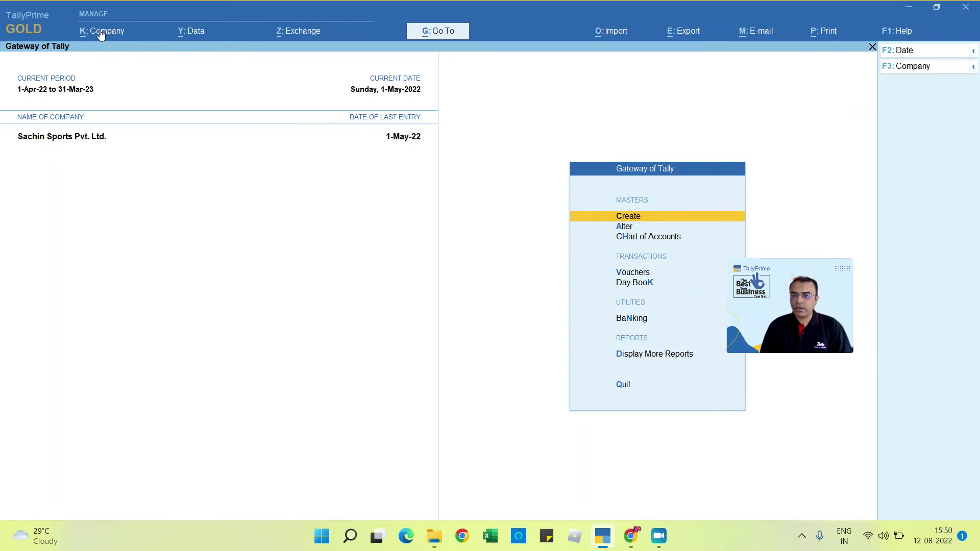
pyautogui.press('Return')
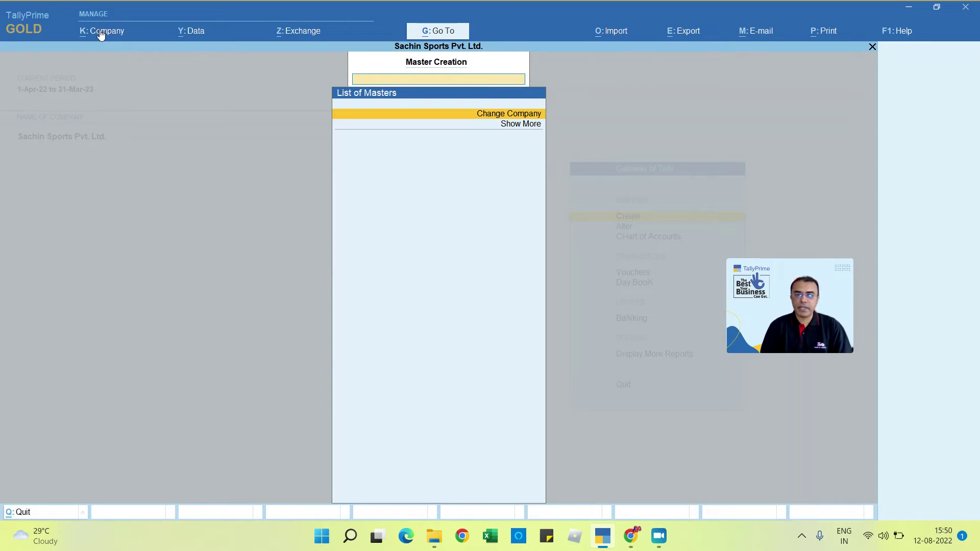
pyautogui.press('Down')
pyautogui.press('Up')
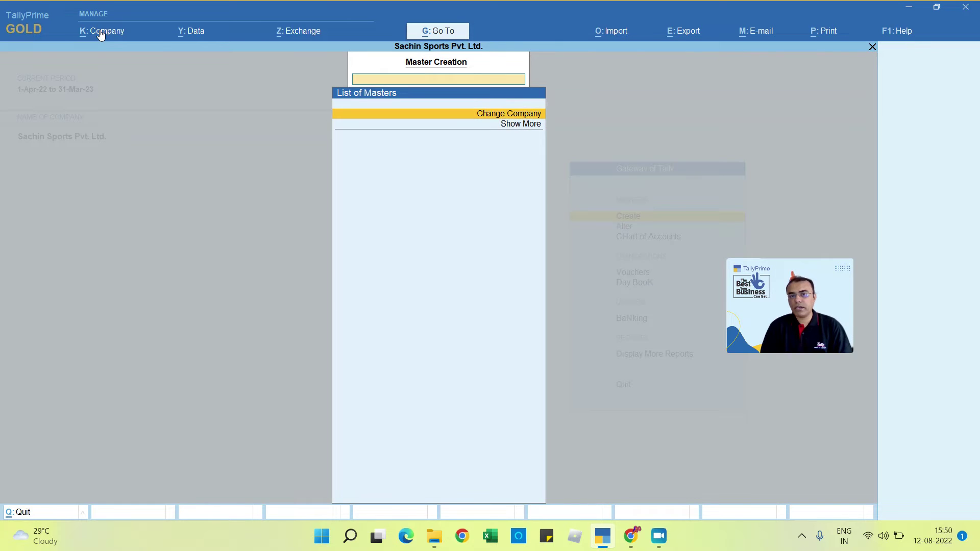
pyautogui.press('Down')
pyautogui.press('Escape')
pyautogui.press('Down')
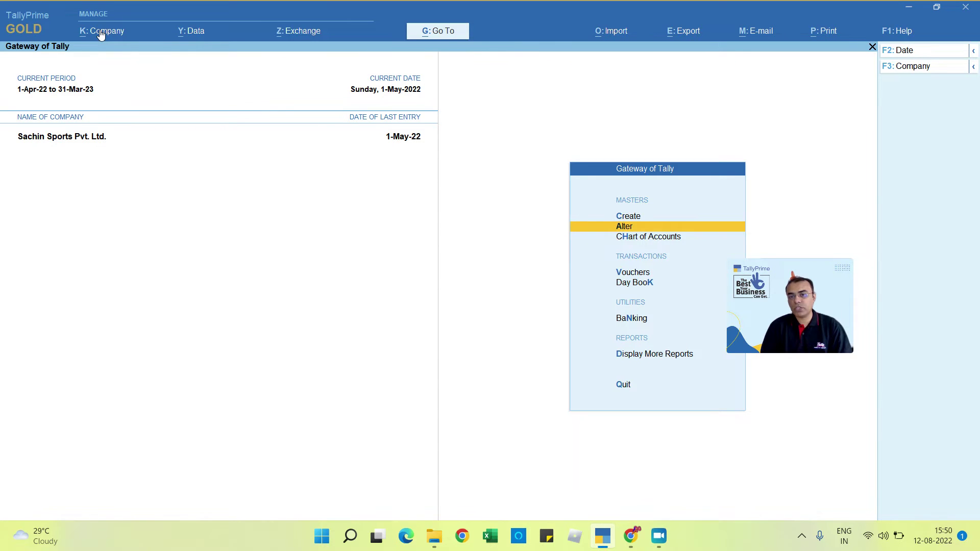
pyautogui.press('Up')
pyautogui.press('Return')
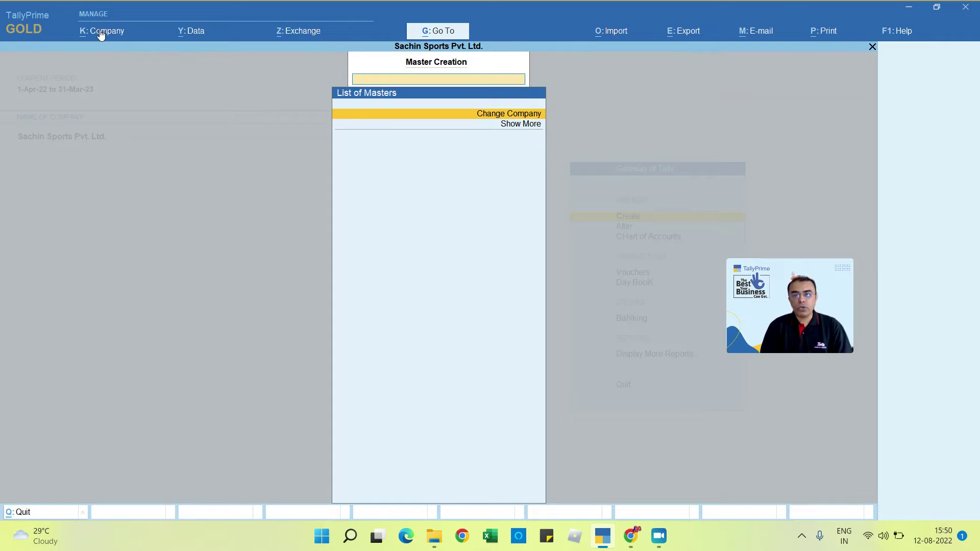
pyautogui.press('Down')
pyautogui.press('Return')
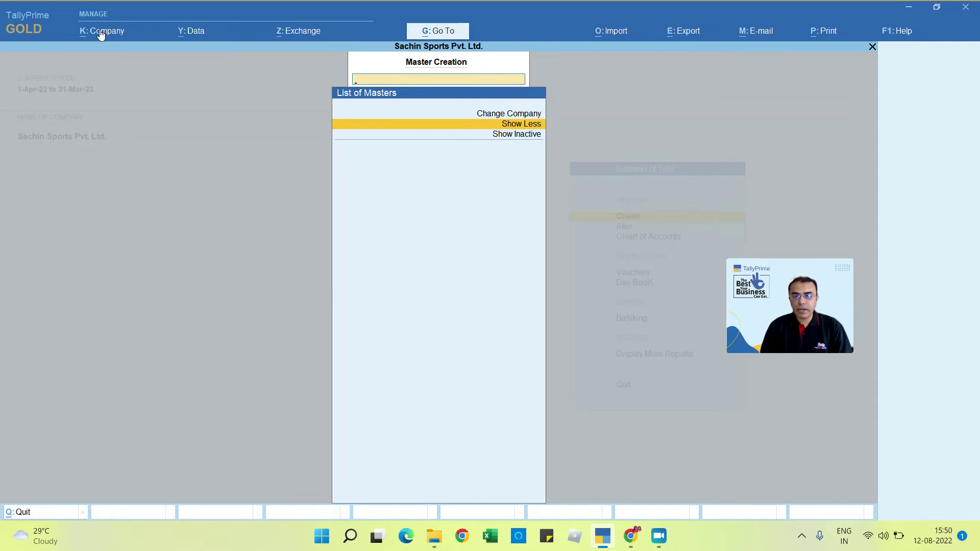
# Step: Check Alter's List of Masters with Expand All, then return and start shutting the company
pyautogui.press('Escape')
pyautogui.press('Down')
pyautogui.press('Return')
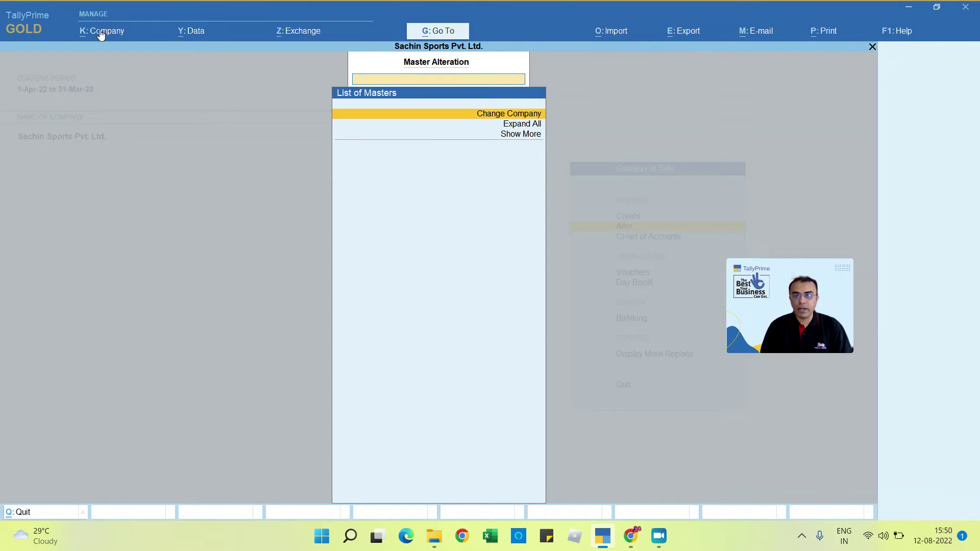
pyautogui.press('Down')
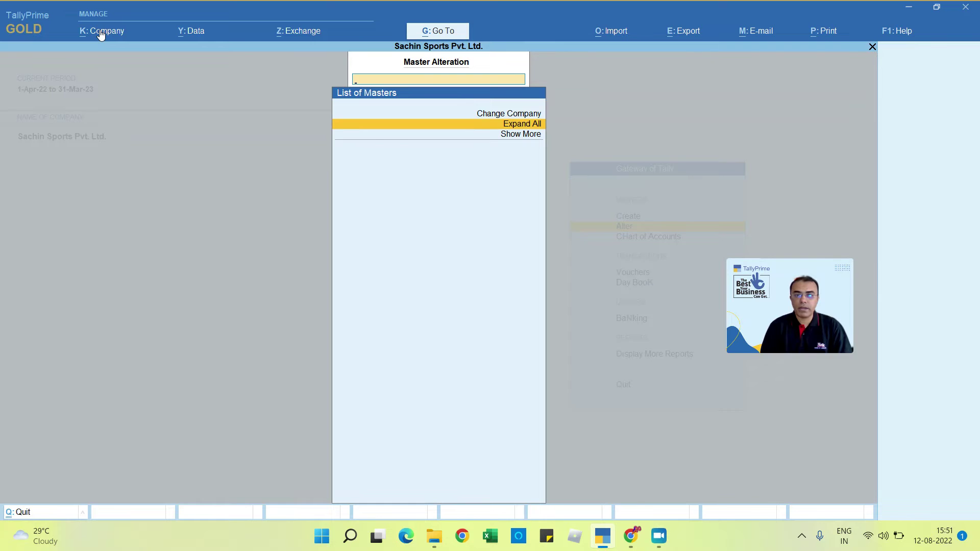
pyautogui.press('Escape')
pyautogui.press('Down')
pyautogui.press('Down')
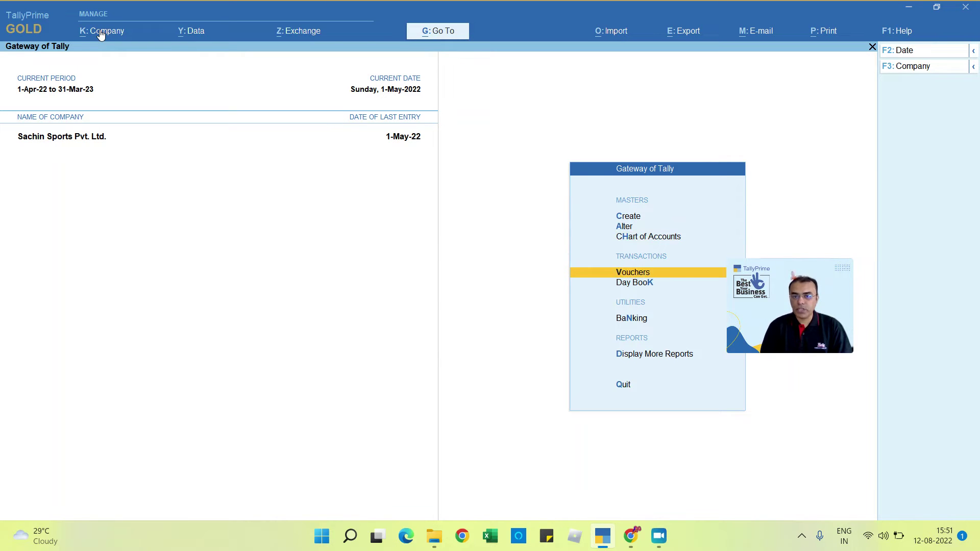
pyautogui.press('Down')
pyautogui.hotkey('alt', 'F1')
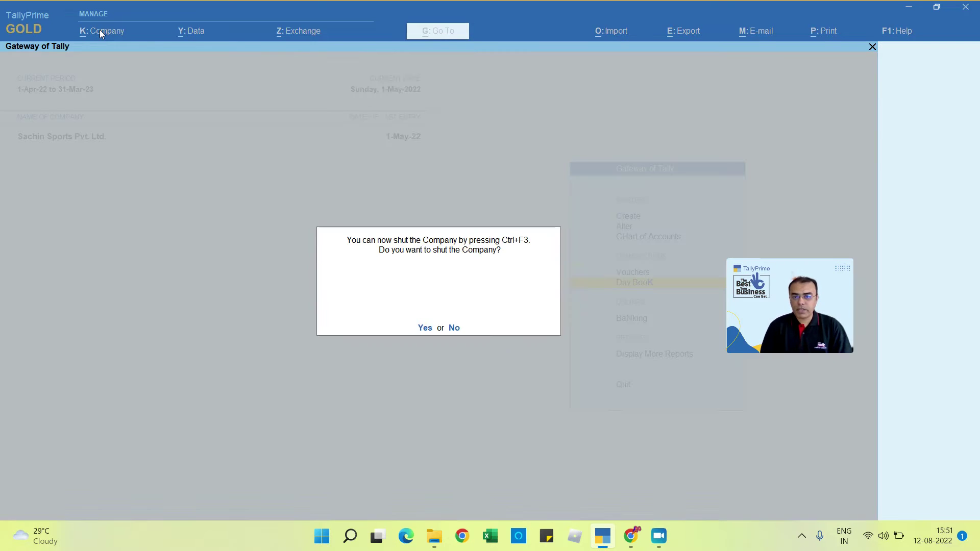
# Step: Shut the company and log back into Sachin Sports Pvt. Ltd. with another user's username
pyautogui.press('y')
pyautogui.press('Return')
pyautogui.press('Return')
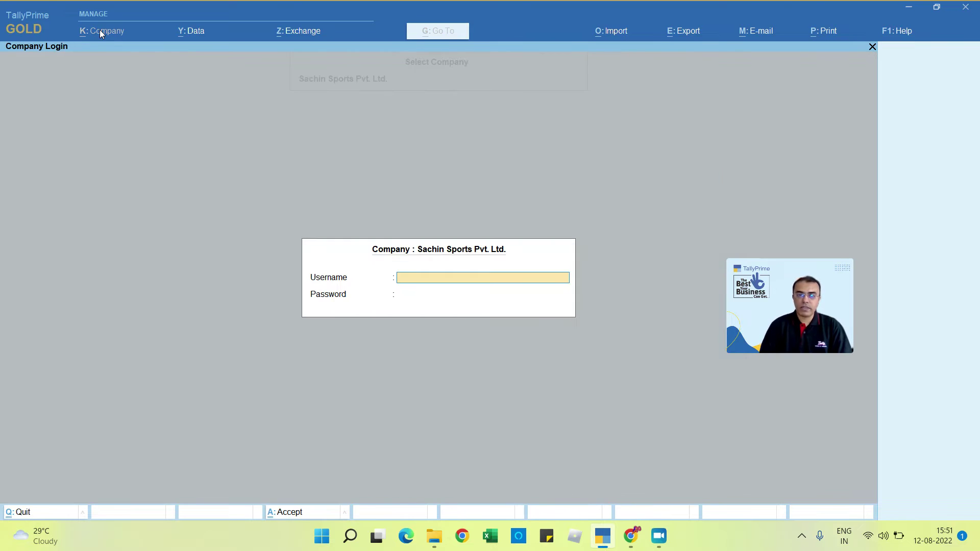
pyautogui.write('virat')
pyautogui.press('Return')
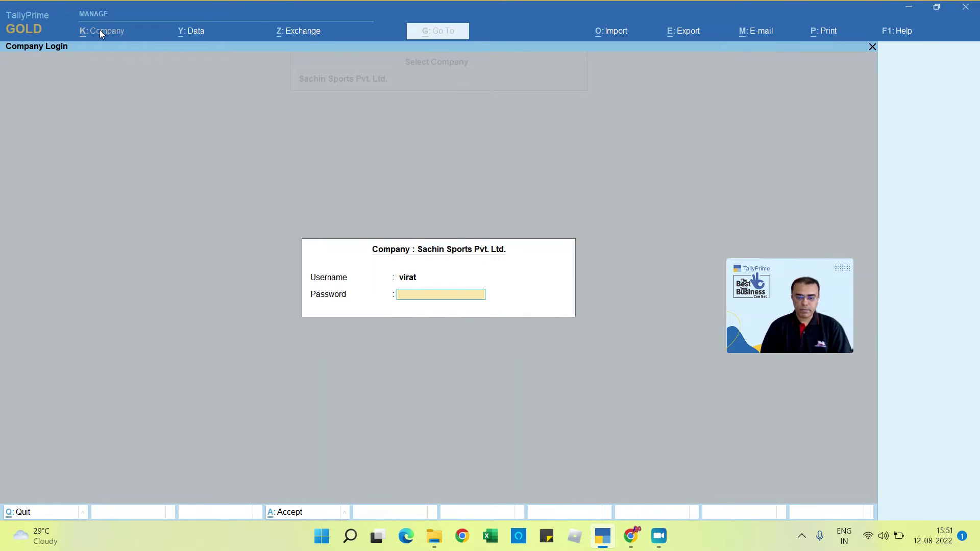
pyautogui.press('Return')
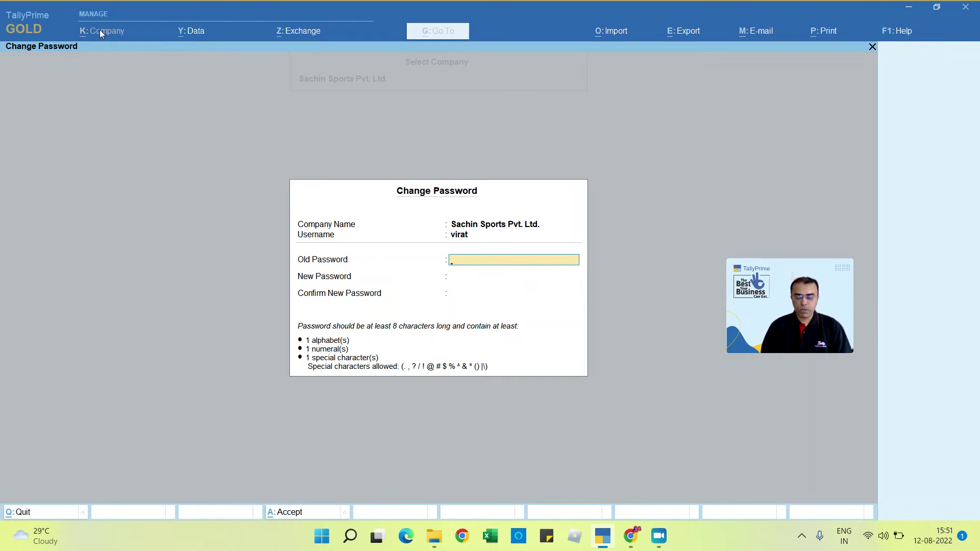
# Step: Replace the user's old password with a new policy-compliant password, confirmed twice, and enter the company
pyautogui.press('Return')
pyautogui.write('***')
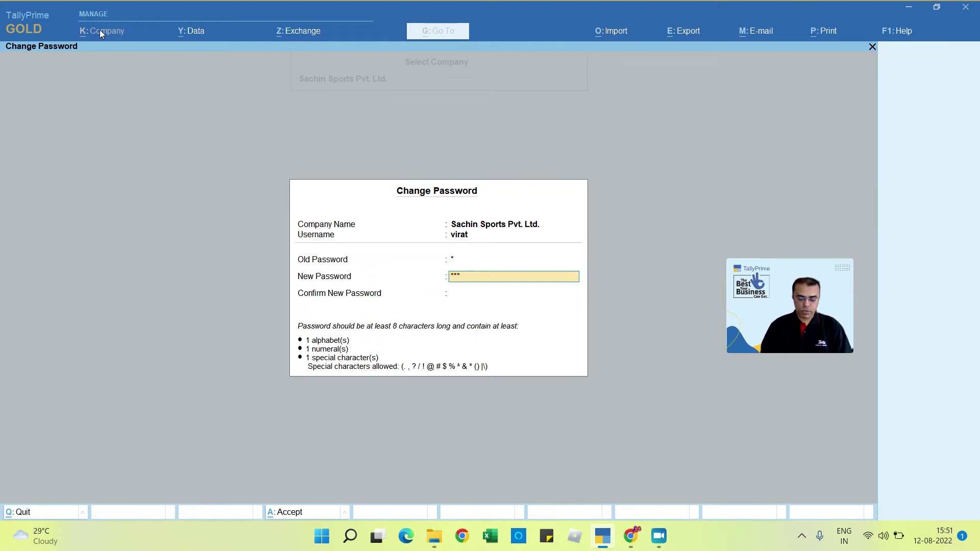
pyautogui.write('***')
pyautogui.press('Return')
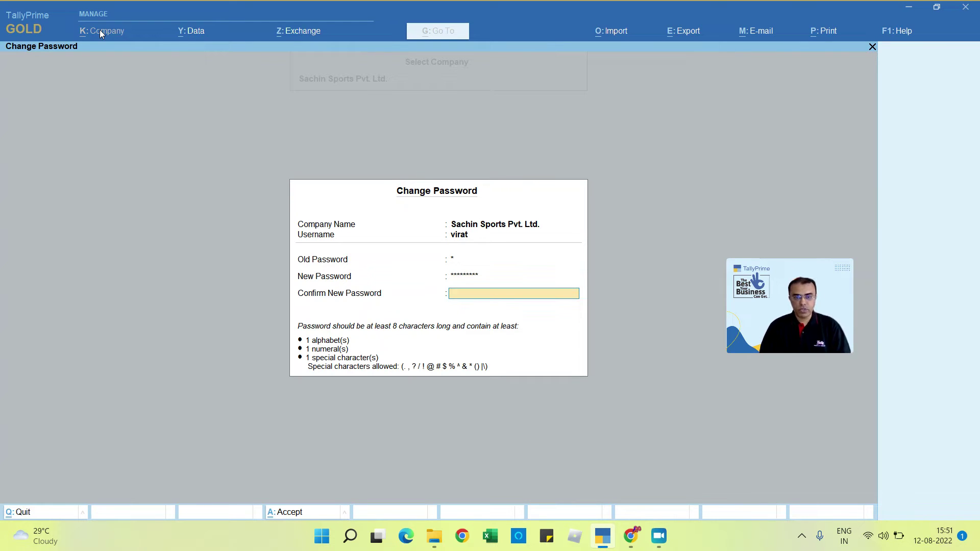
pyautogui.write('******')
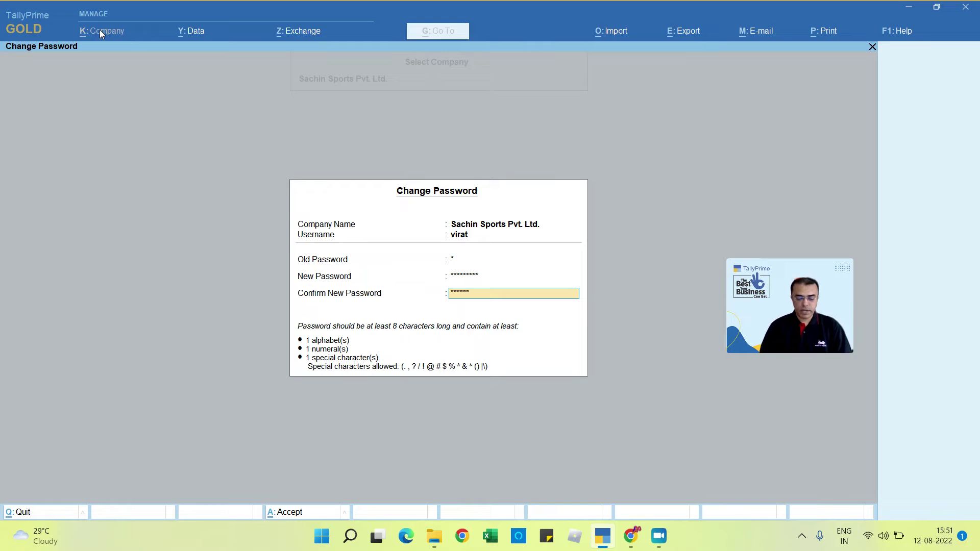
pyautogui.write('***')
pyautogui.press('Return')
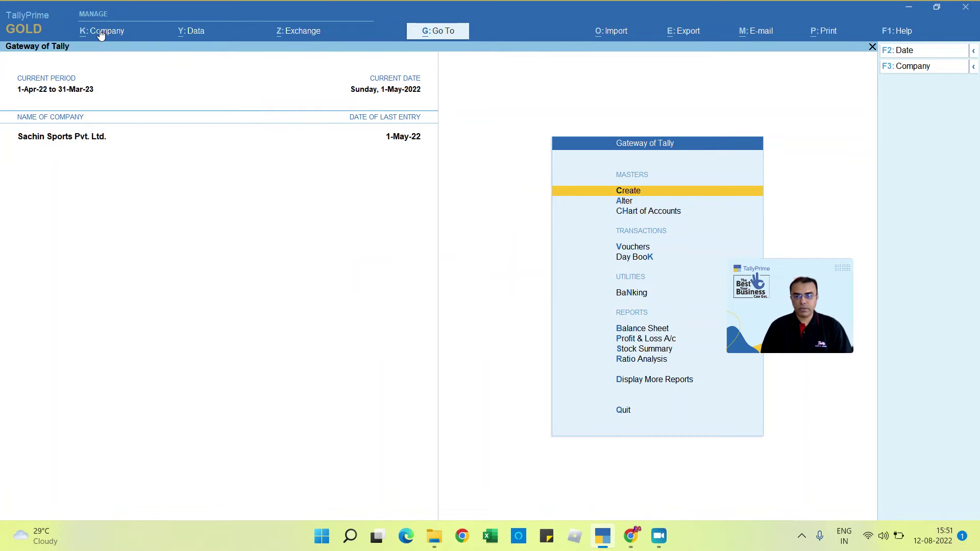
# Step: Open the List of Masters for creation and browse from Group down to Ledger
pyautogui.press('Down')
pyautogui.press('Down')
pyautogui.press('Down')
pyautogui.press('Down')
pyautogui.press('Down')
pyautogui.press('Down')
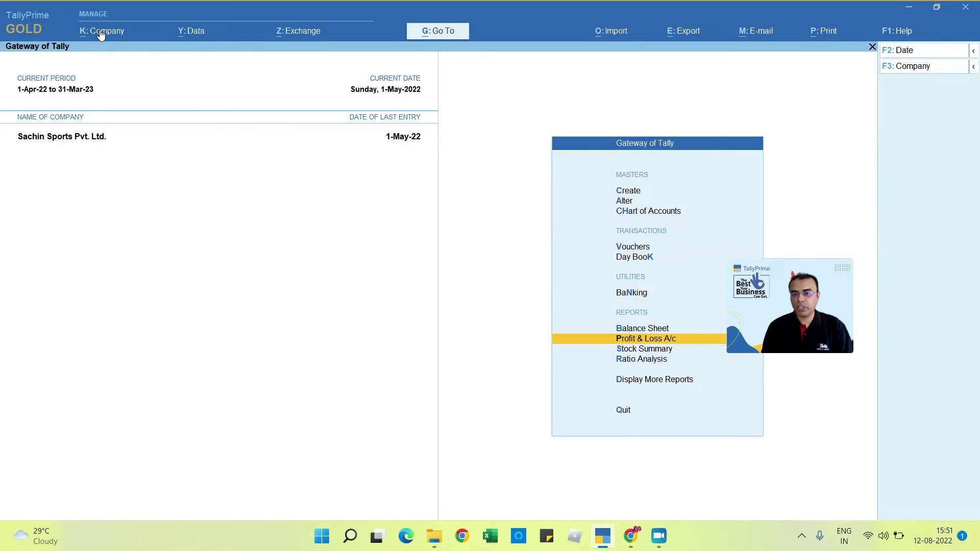
pyautogui.press('Down')
pyautogui.press('Down')
pyautogui.press('Down')
pyautogui.press('Up')
pyautogui.press('Up')
pyautogui.press('Up')
pyautogui.press('Up')
pyautogui.press('Up')
pyautogui.press('Up')
pyautogui.press('Up')
pyautogui.press('Up')
pyautogui.press('Up')
pyautogui.press('Up')
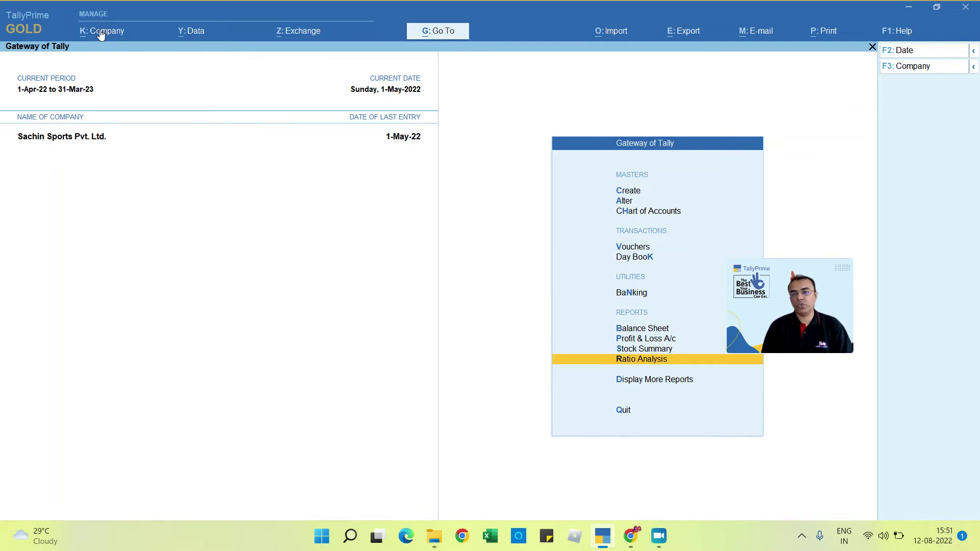
pyautogui.press('Return')
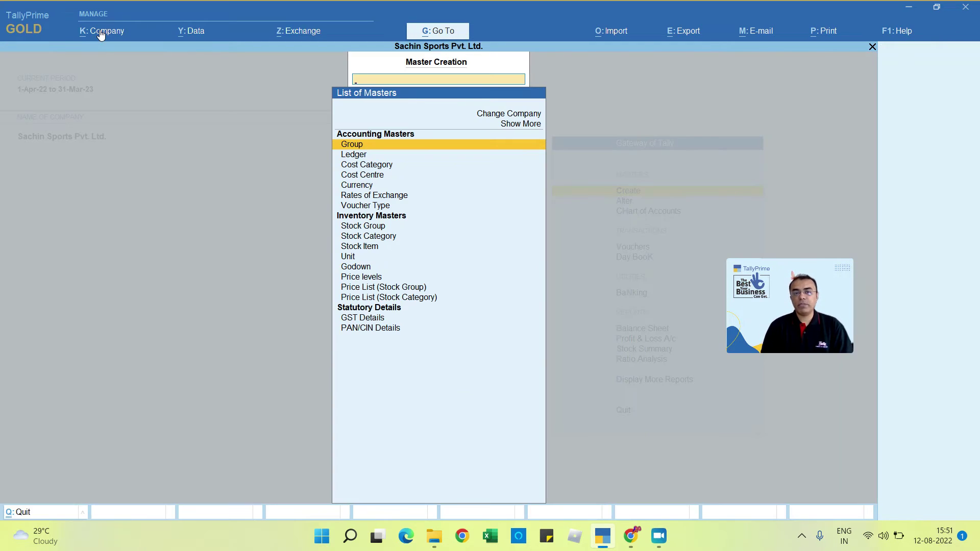
pyautogui.press('Down')
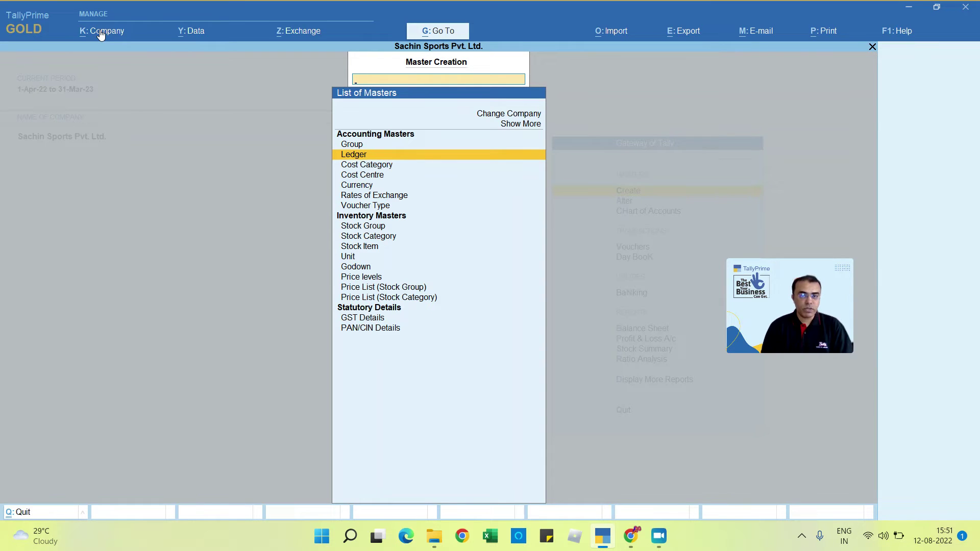
# Step: View the masters available for alteration, return to Gateway of Tally, and begin shutting the company
pyautogui.press('Escape')
pyautogui.press('Down')
pyautogui.press('Return')
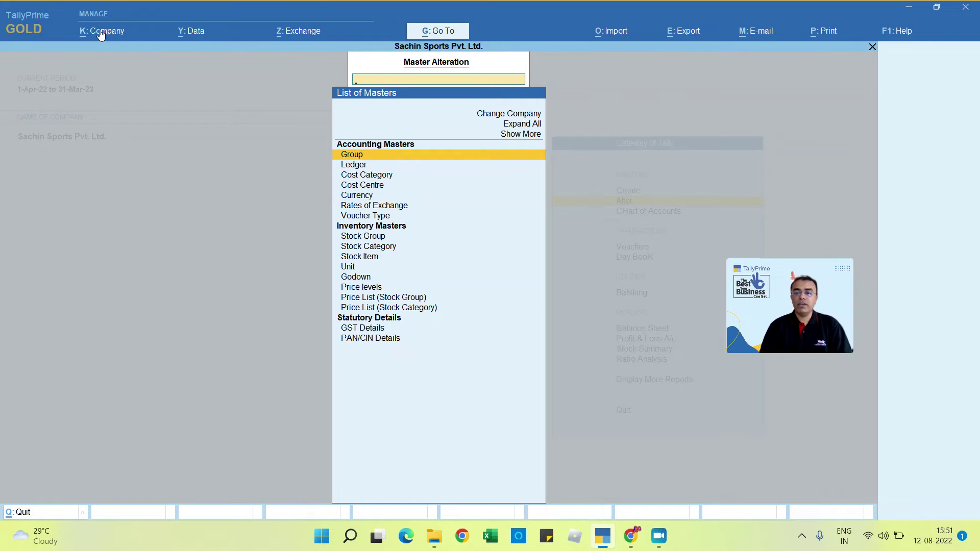
pyautogui.press('Escape')
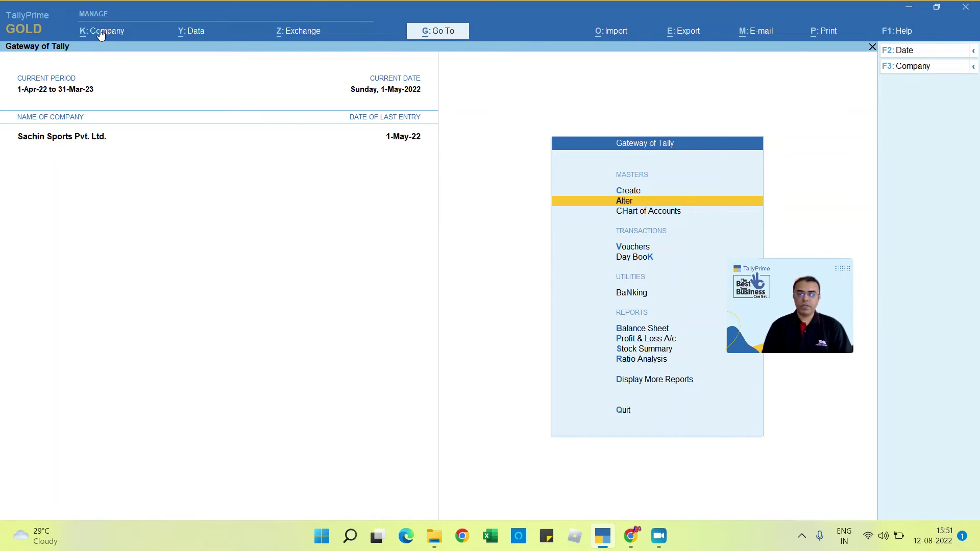
pyautogui.press('Down')
pyautogui.press('Down')
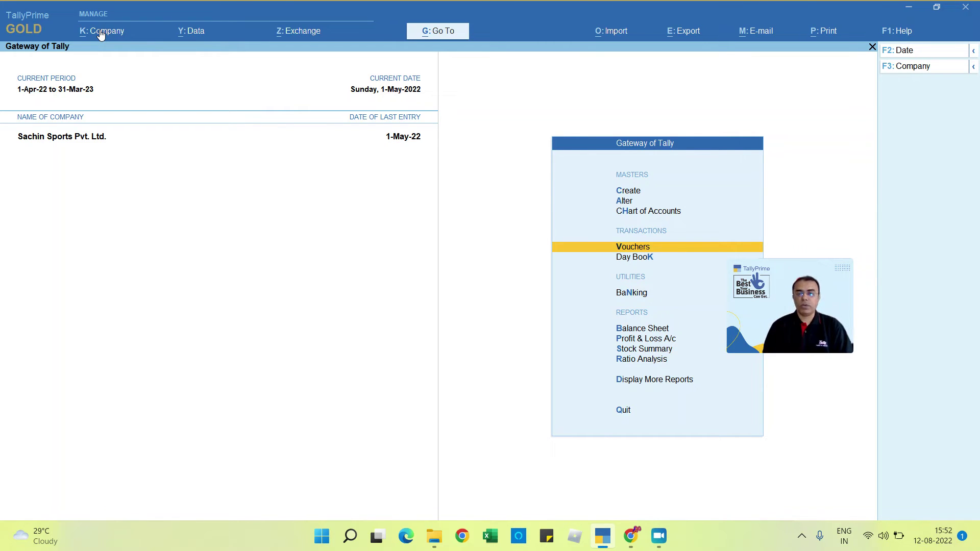
pyautogui.hotkey('alt', 'F1')
# Step: Shut the company and reopen Sachin Sports Pvt. Ltd. logged in as admin
pyautogui.press('y')
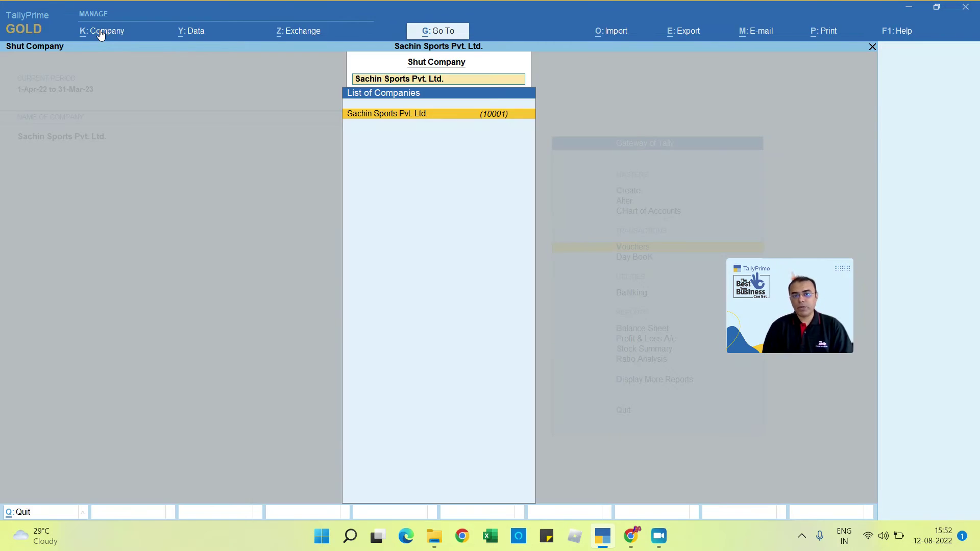
pyautogui.press('Return')
pyautogui.write('admin')
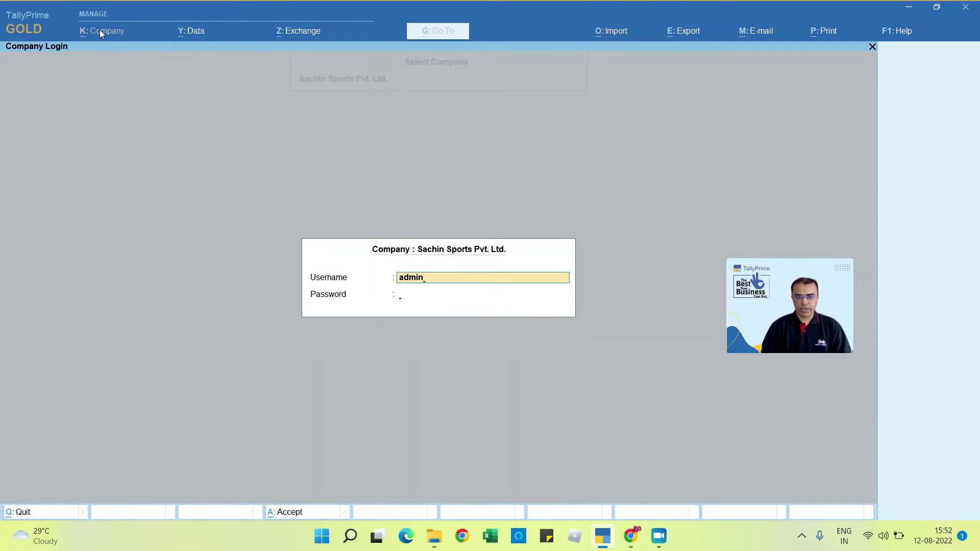
pyautogui.press('Return')
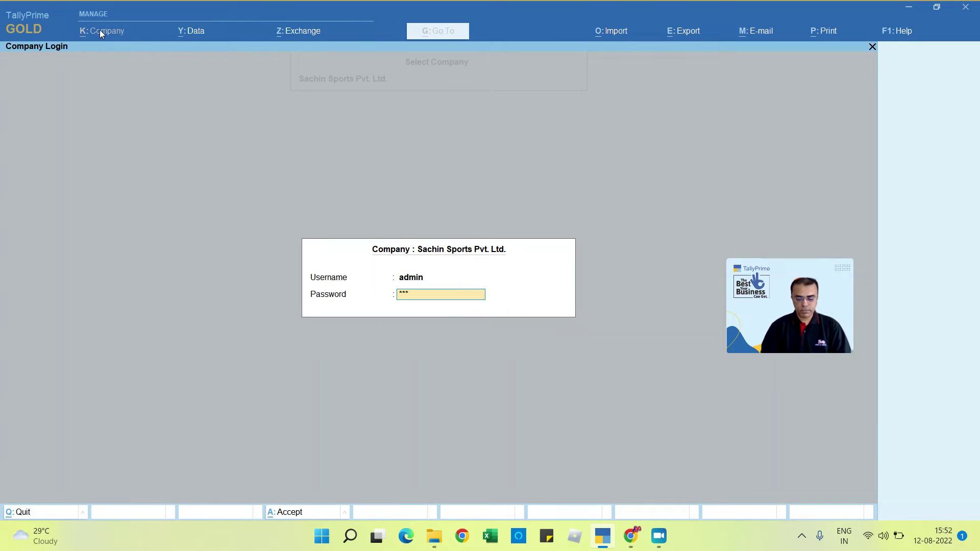
pyautogui.press('Return')
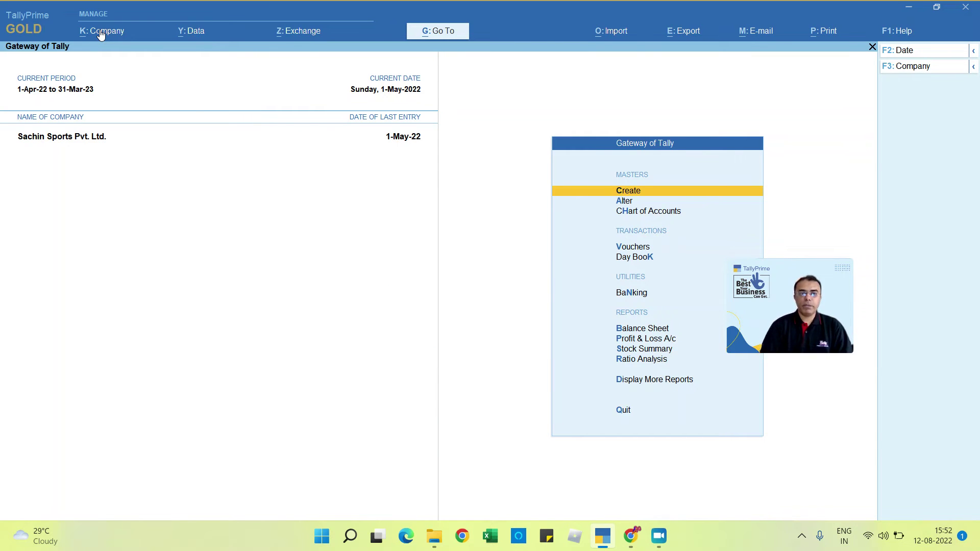
# Step: Open the Security Levels for Company list from the Company menu's User Roles
pyautogui.click(101, 31)
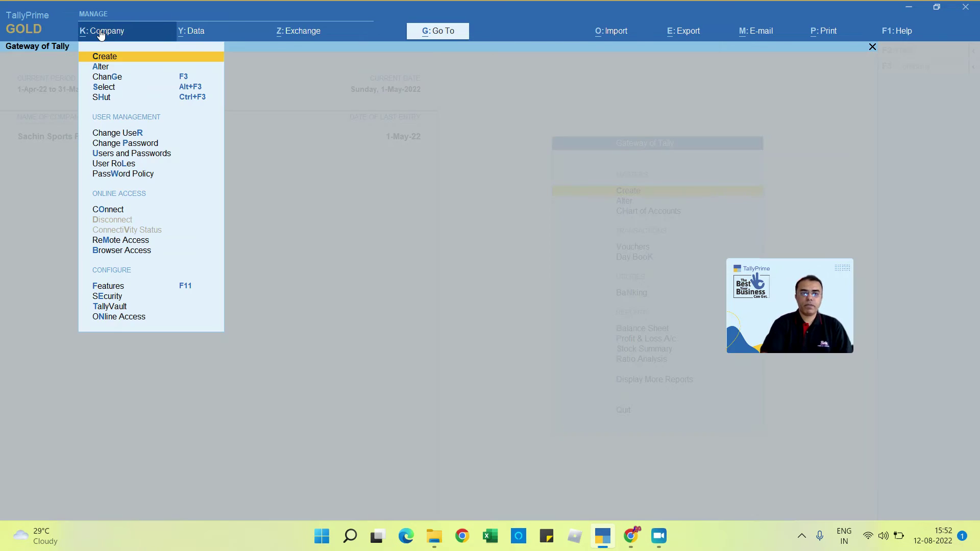
pyautogui.press('Down')
pyautogui.press('Down')
pyautogui.press('Down')
pyautogui.press('Down')
pyautogui.press('Down')
pyautogui.press('Down')
pyautogui.press('Down')
pyautogui.press('Down')
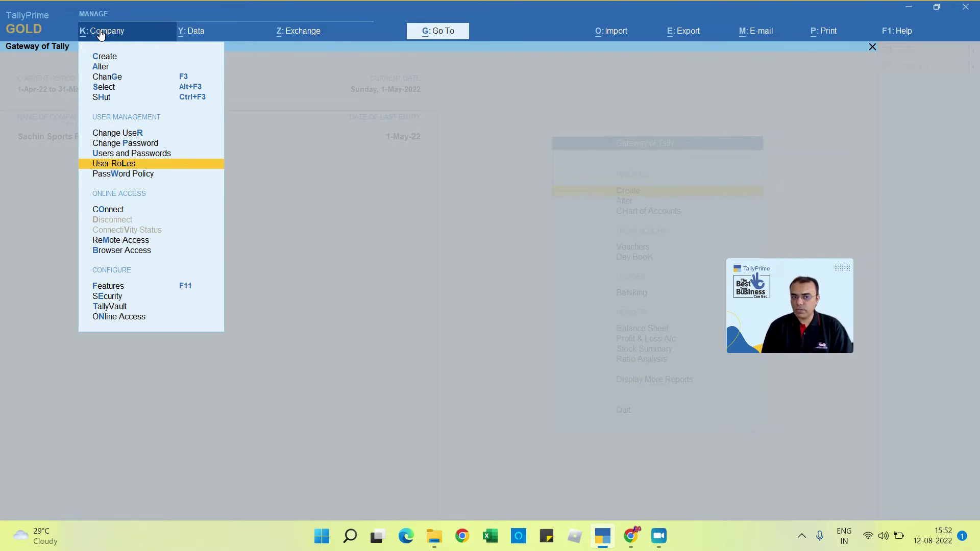
pyautogui.press('Return')
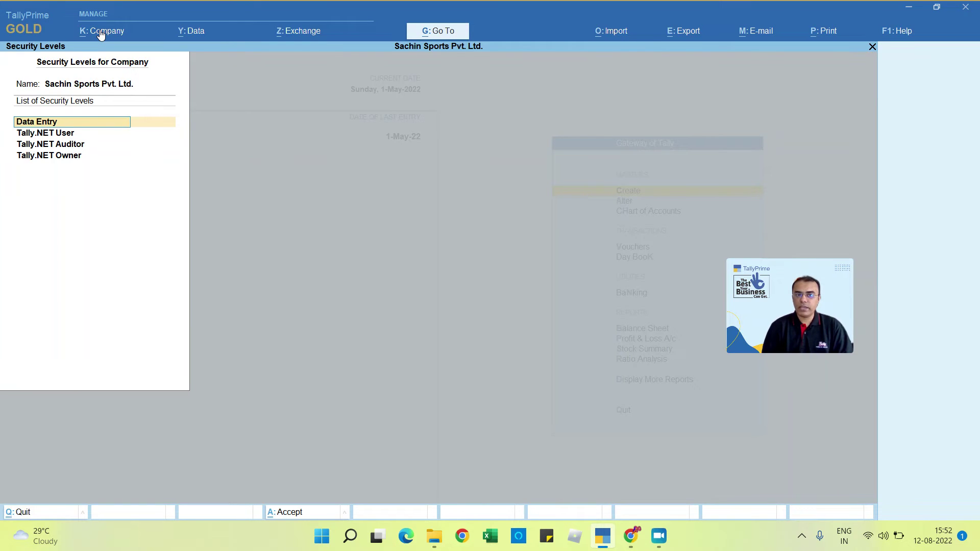
pyautogui.press('Return')
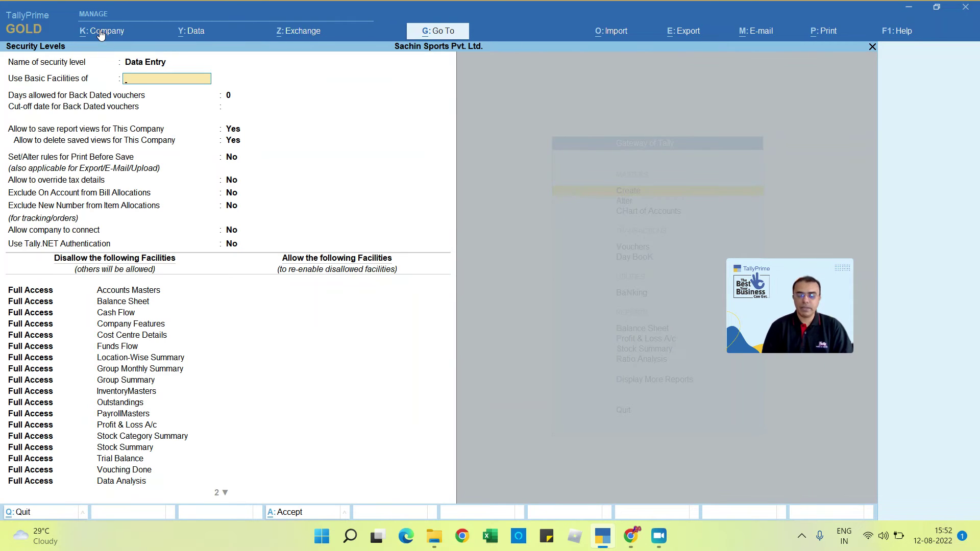
pyautogui.write('Da')
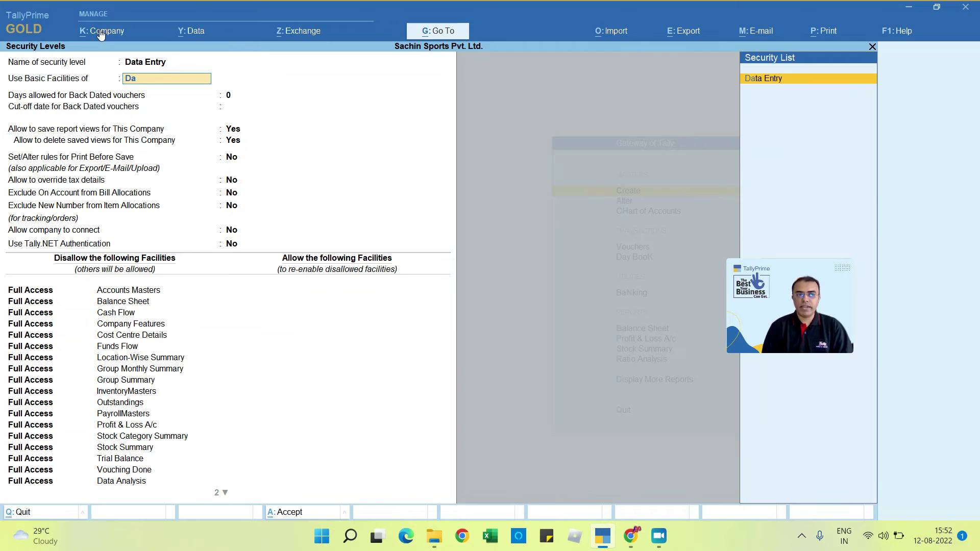
pyautogui.press('Return')
pyautogui.press('BackSpace')
pyautogui.press('Return')
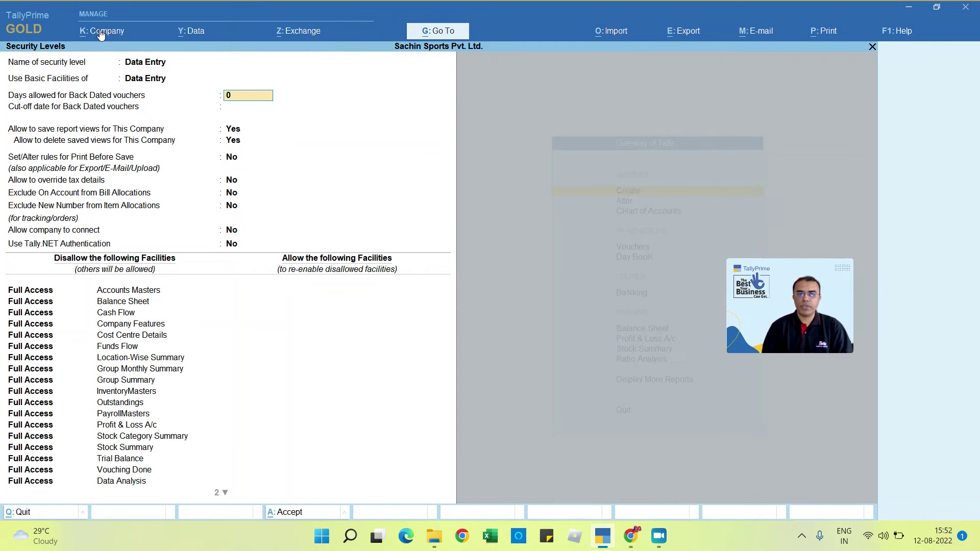
pyautogui.press('Return')
pyautogui.press('Return')
pyautogui.press('Return')
pyautogui.press('Return')
pyautogui.press('Return')
pyautogui.press('Return')
pyautogui.press('Return')
pyautogui.press('Return')
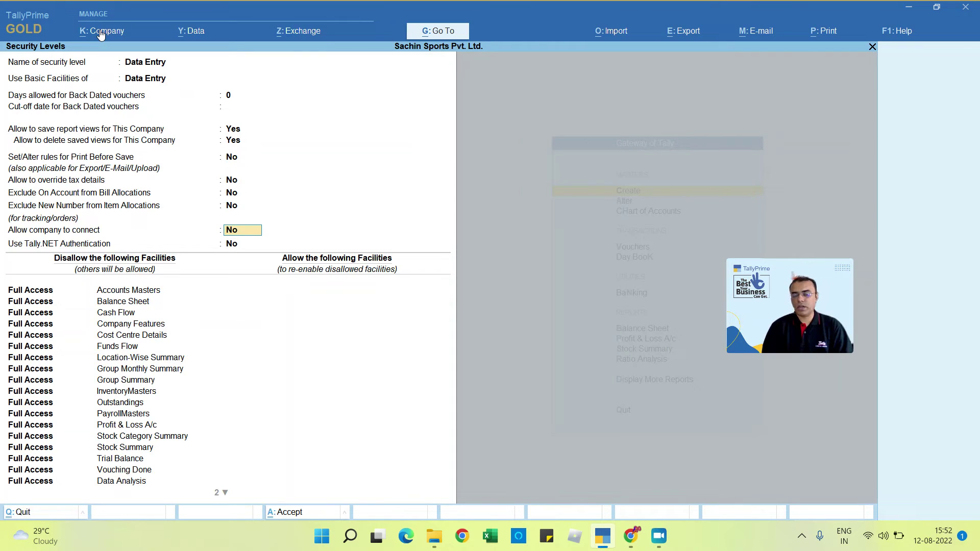
pyautogui.press('Return')
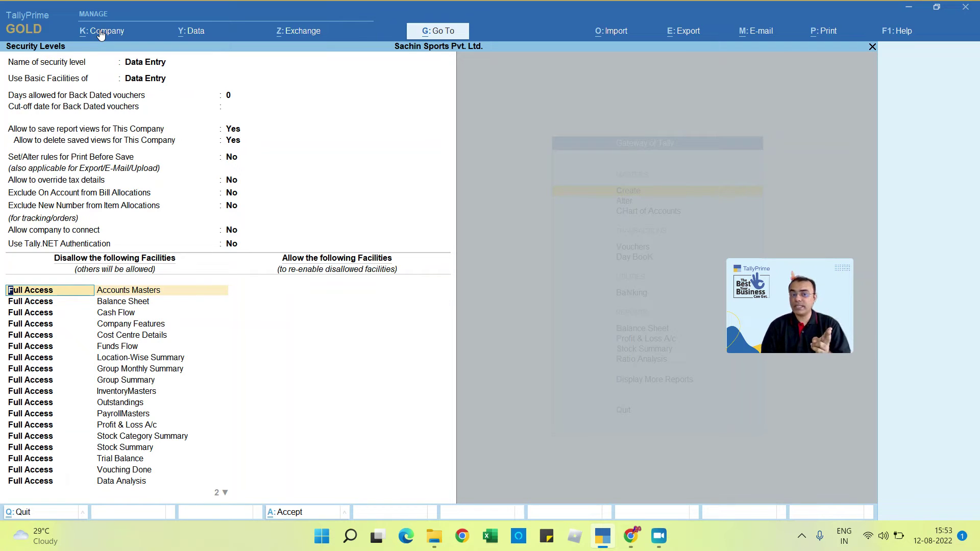
pyautogui.press('Down')
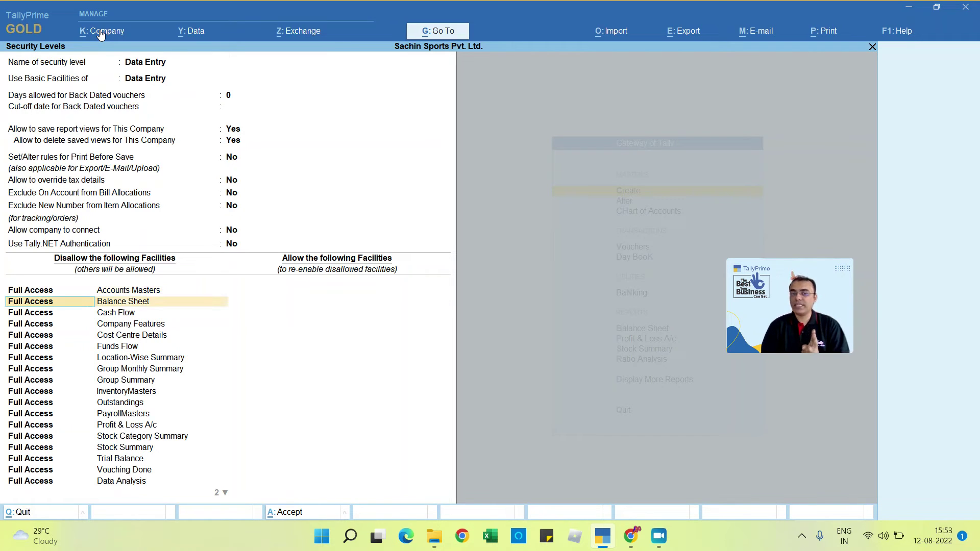
pyautogui.press('Down')
pyautogui.press('Down')
pyautogui.press('Down')
pyautogui.press('Down')
pyautogui.press('Down')
pyautogui.press('Down')
pyautogui.press('Down')
pyautogui.press('Down')
pyautogui.press('Down')
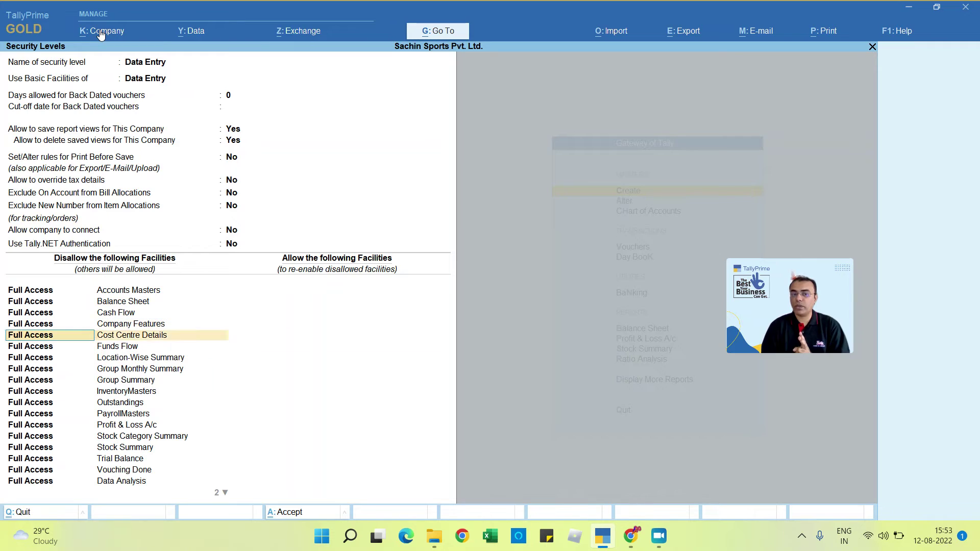
pyautogui.press('Down')
pyautogui.press('Down')
pyautogui.press('Down')
pyautogui.press('Down')
pyautogui.press('Down')
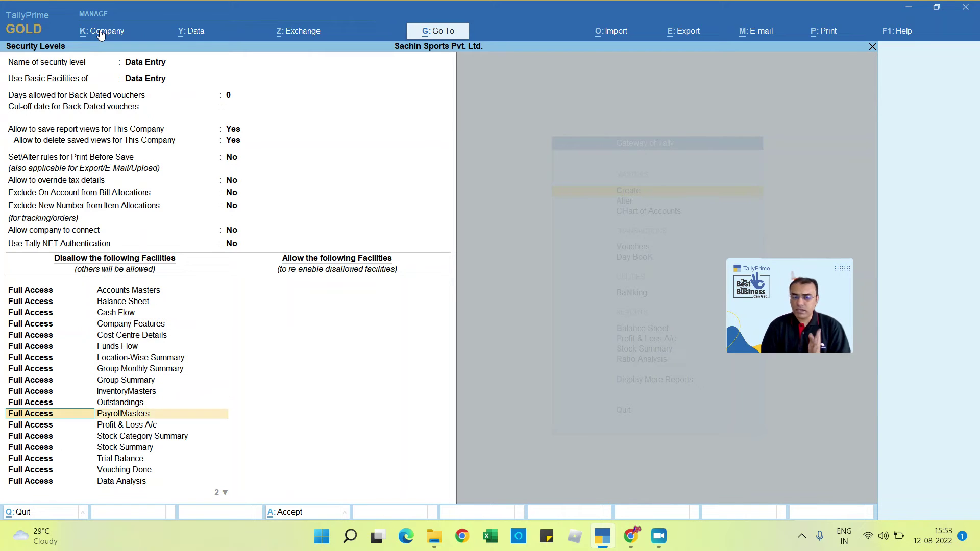
pyautogui.press('Down')
pyautogui.press('Down')
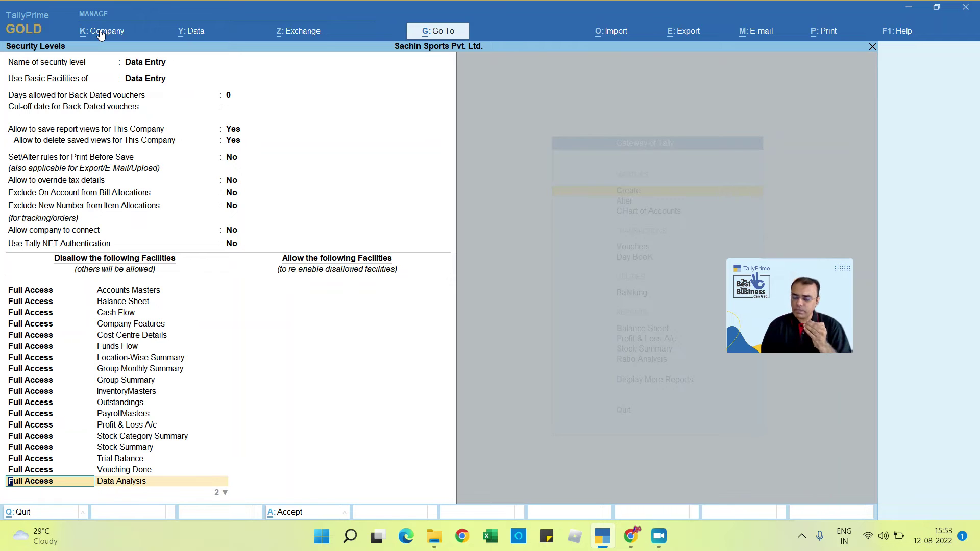
pyautogui.press('Down')
pyautogui.press('Return')
pyautogui.press('Return')
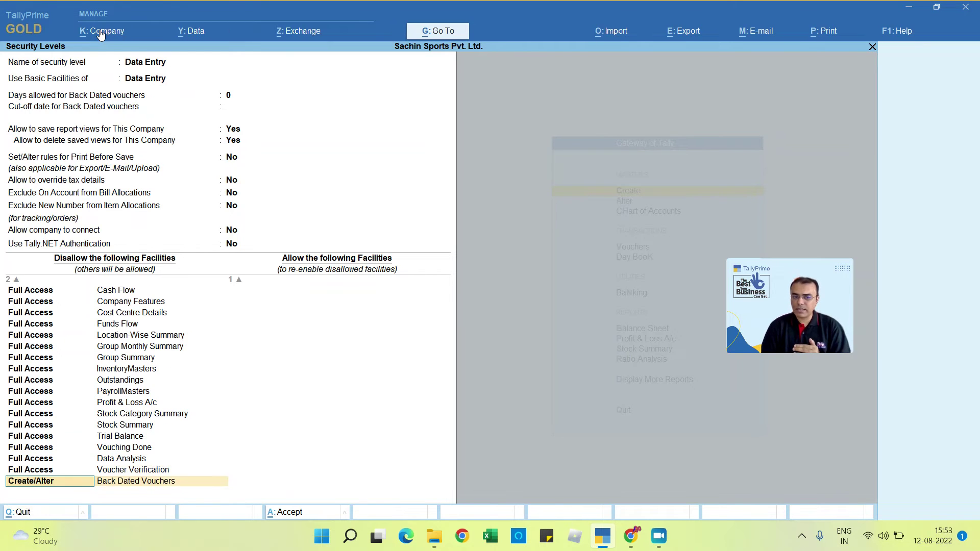
pyautogui.press('Return')
pyautogui.press('Return')
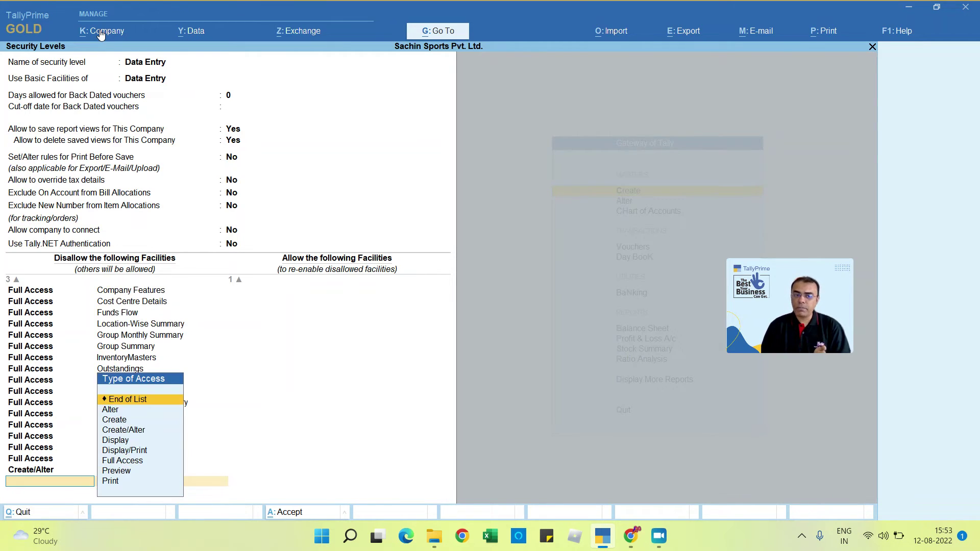
pyautogui.press('Down')
pyautogui.press('Down')
pyautogui.press('Down')
pyautogui.press('Down')
pyautogui.press('Down')
pyautogui.press('Down')
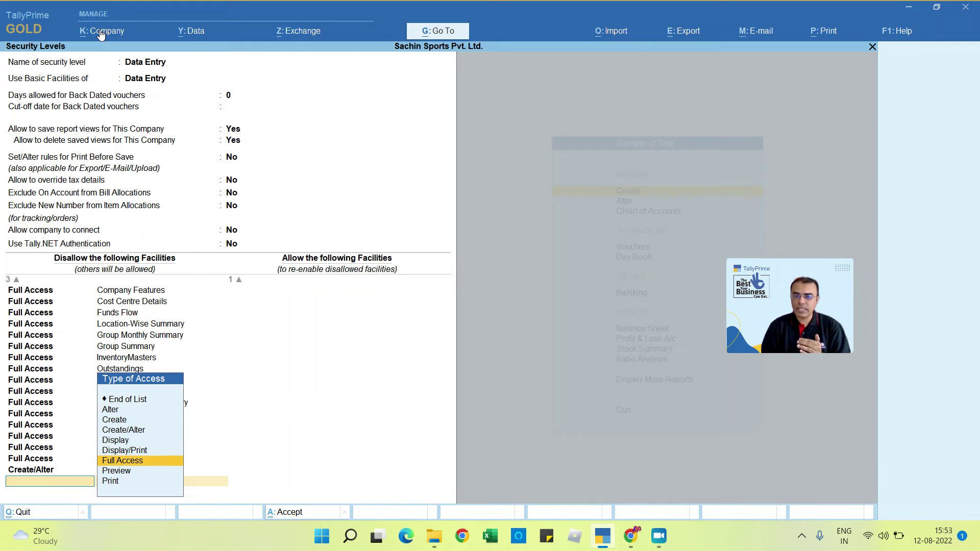
pyautogui.press('Return')
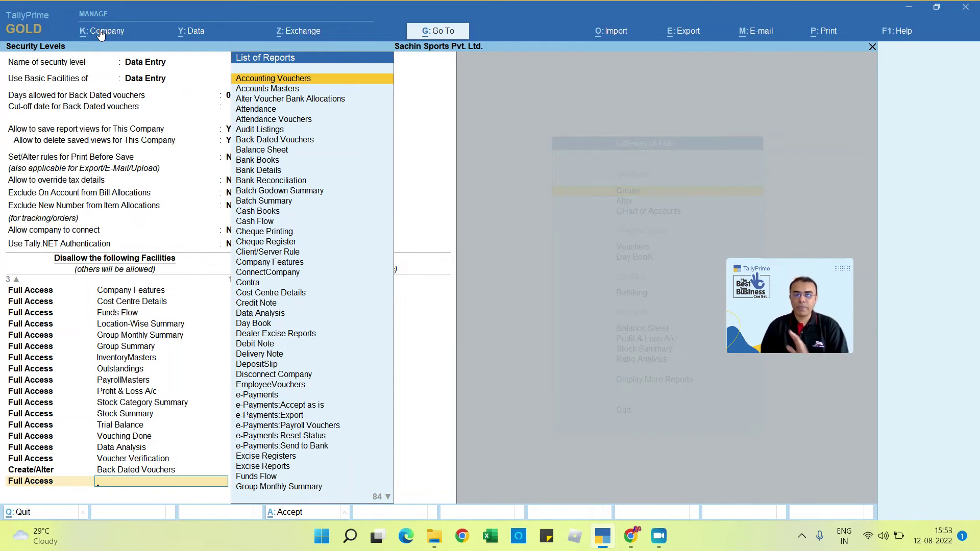
pyautogui.hotkey('ctrl', 'a')
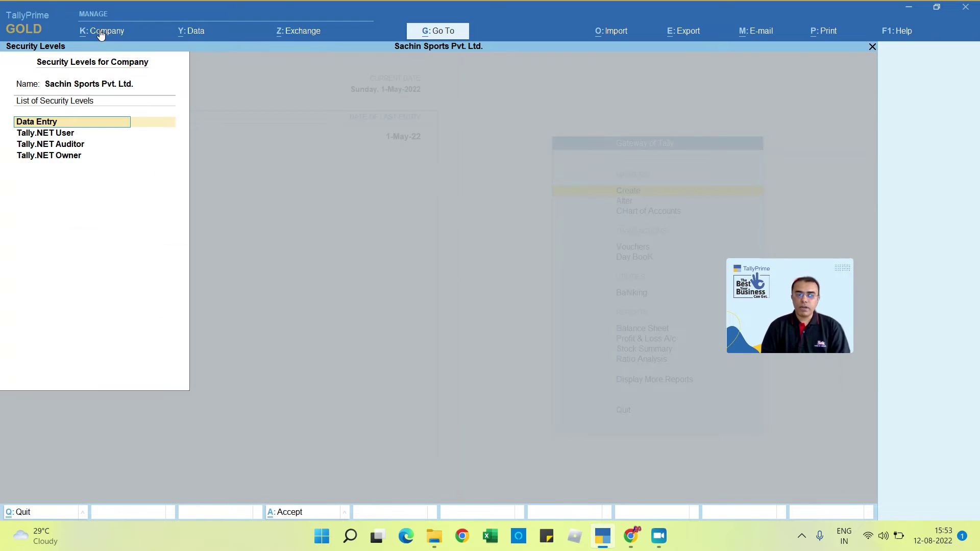
# Step: Return to Gateway of Tally and open the User Roles security levels list
pyautogui.press('Escape')
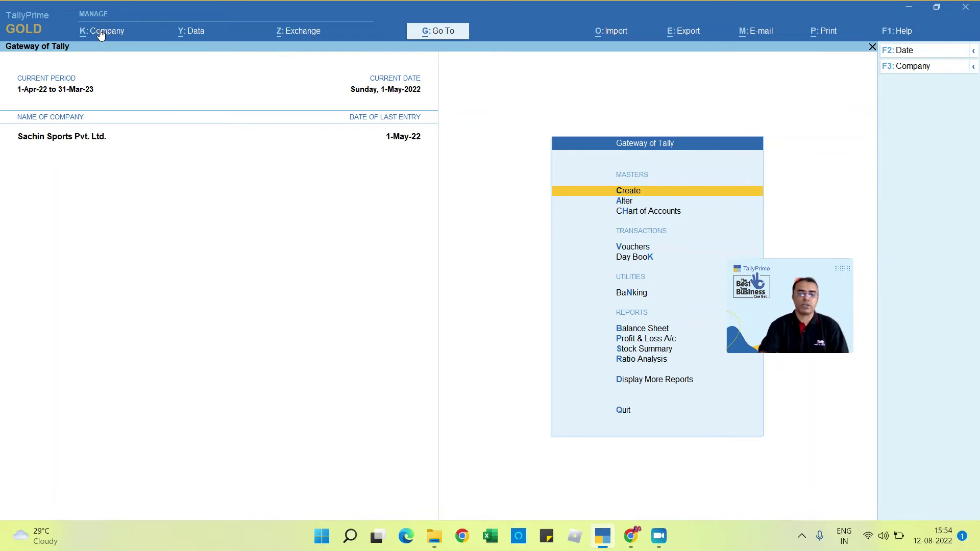
pyautogui.click(101, 34)
pyautogui.press('Down')
pyautogui.press('Down')
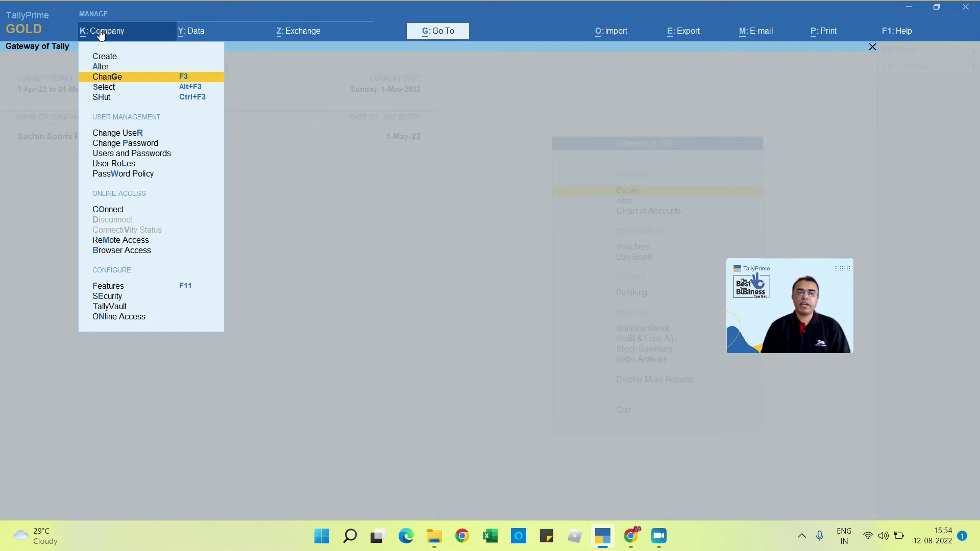
pyautogui.press('Down')
pyautogui.press('Down')
pyautogui.press('Down')
pyautogui.press('Down')
pyautogui.press('Down')
pyautogui.press('Down')
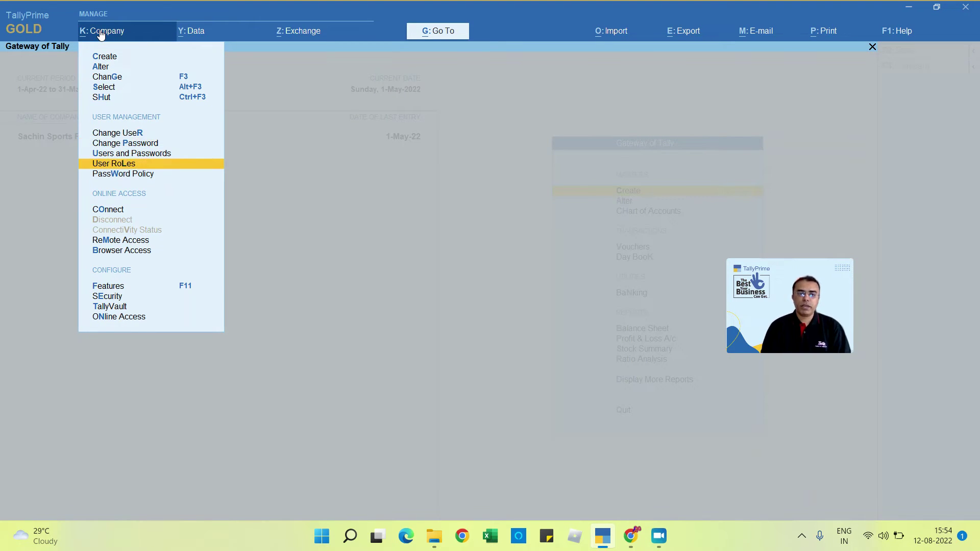
pyautogui.press('Return')
# Step: Add new security levels Level1 and Level2 and save the list
pyautogui.press('Down')
pyautogui.press('Down')
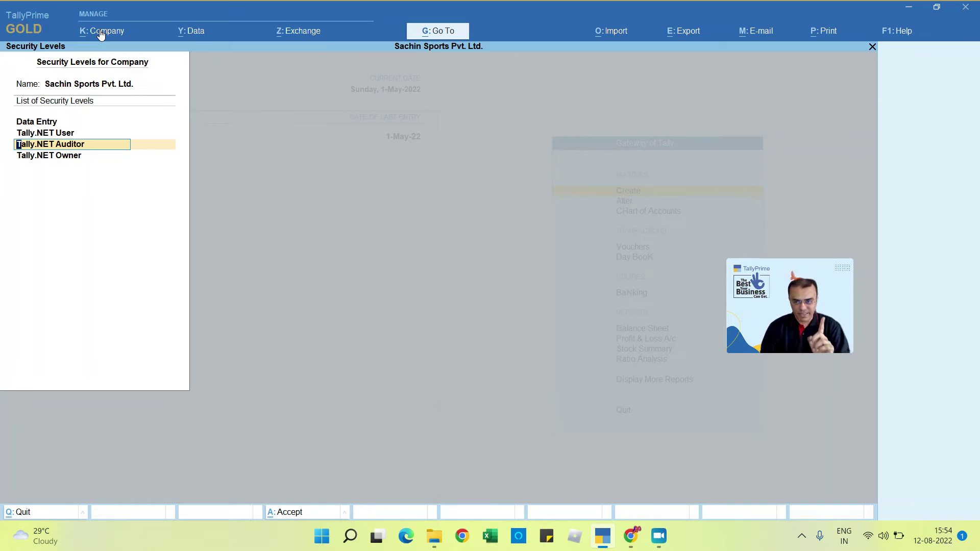
pyautogui.press('Down')
pyautogui.press('Down')
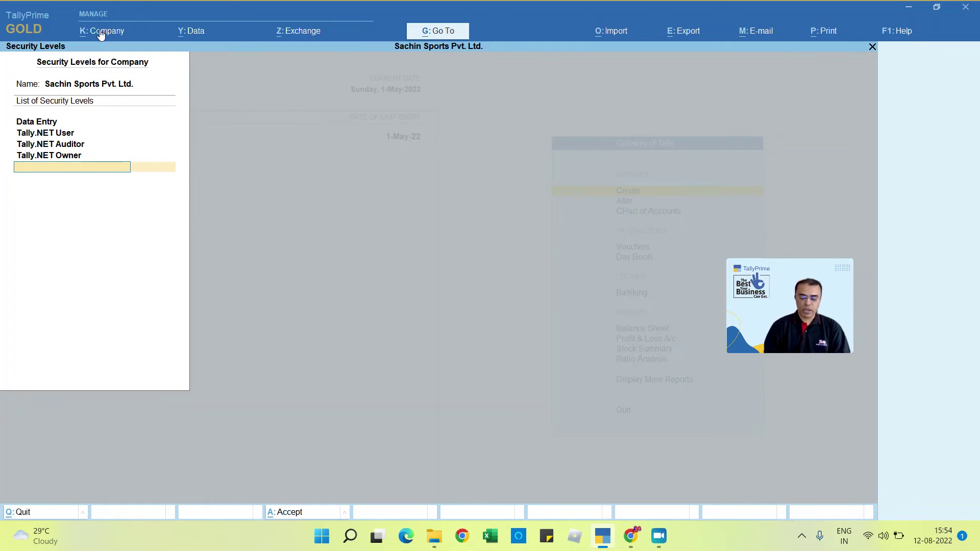
pyautogui.write('Level')
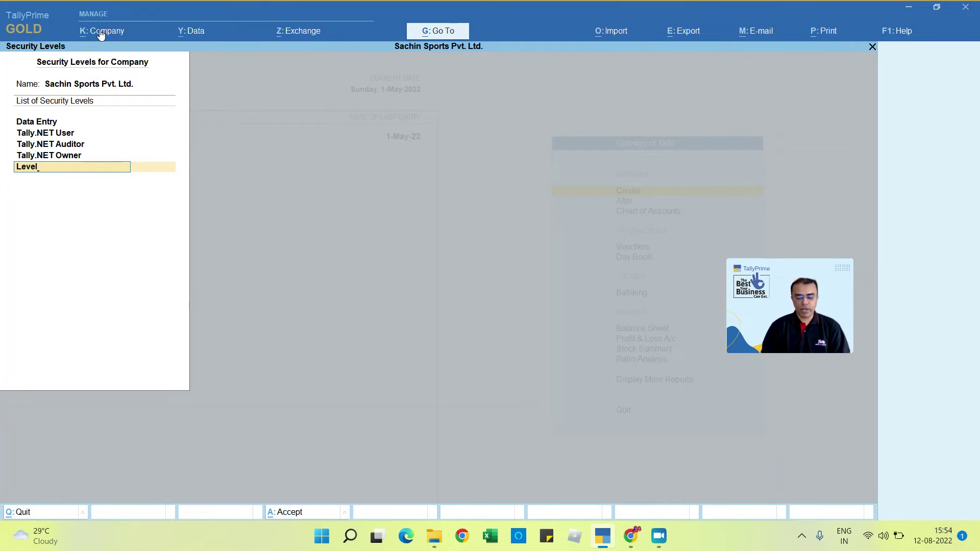
pyautogui.write('1')
pyautogui.press('Return')
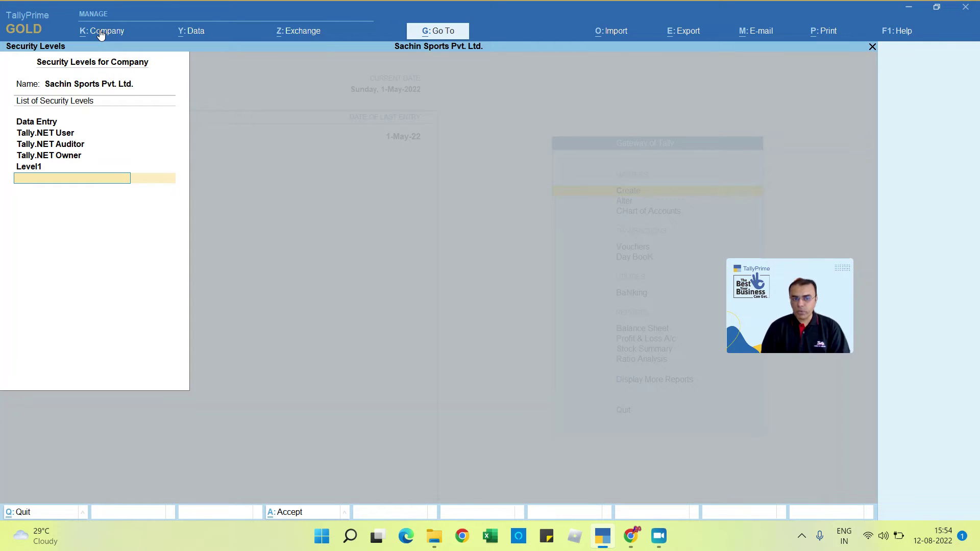
pyautogui.write('Level2')
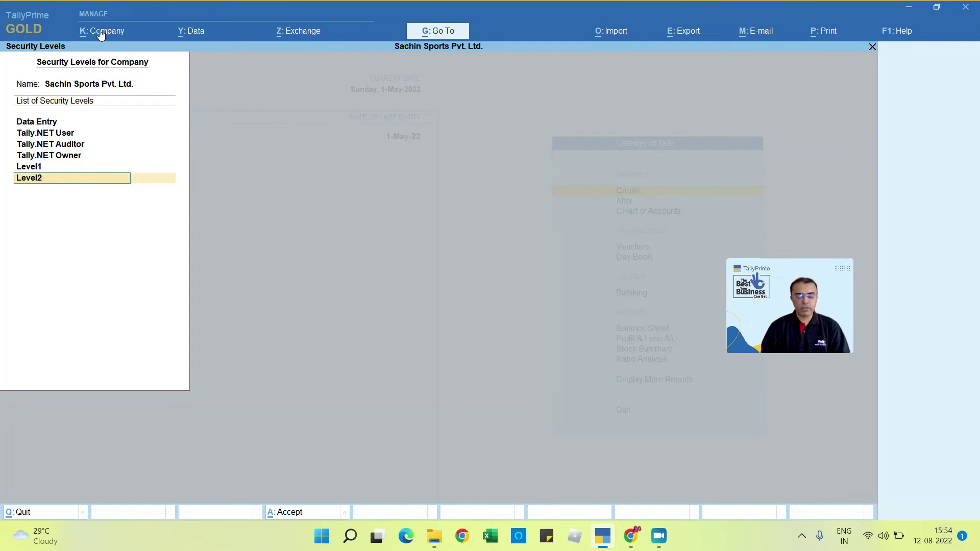
pyautogui.press('Return')
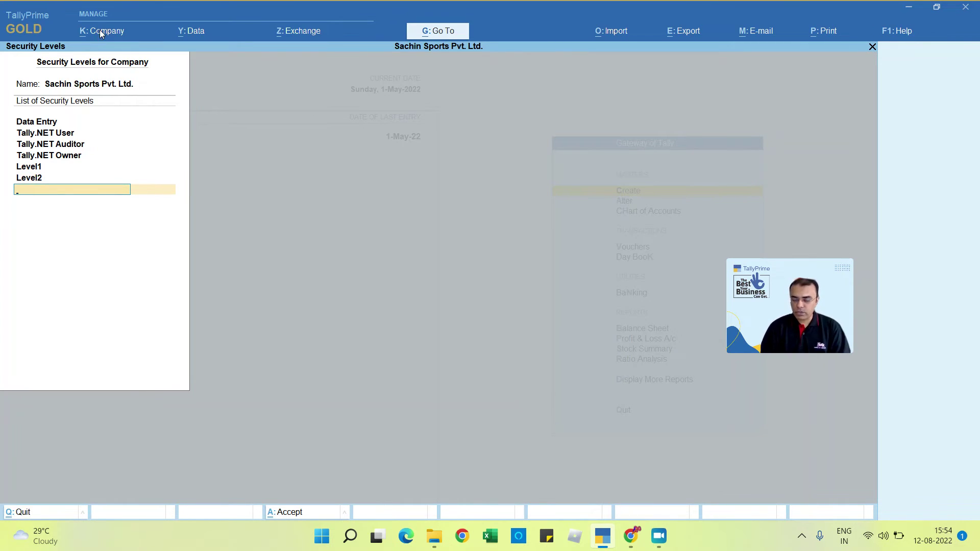
pyautogui.press('Return')
pyautogui.press('Return')
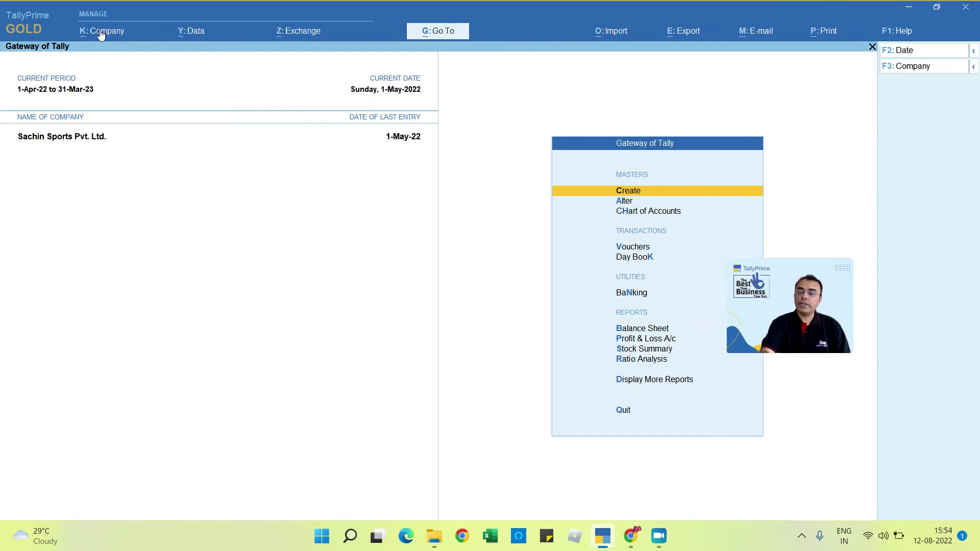
pyautogui.click(101, 33)
# Step: Open Level1 in User Roles and base it on Level1 facilities
pyautogui.press('Down')
pyautogui.press('Down')
pyautogui.press('Down')
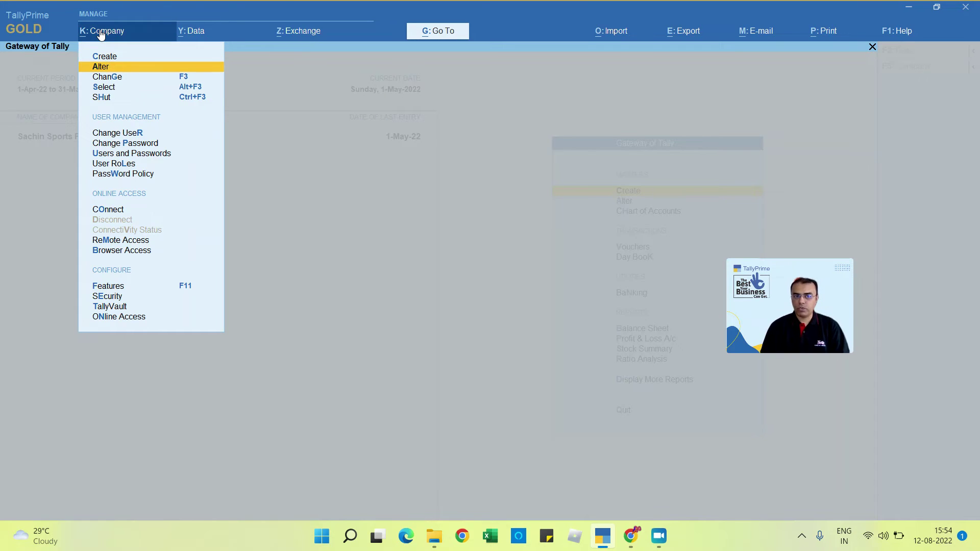
pyautogui.press('Down')
pyautogui.press('Down')
pyautogui.press('Down')
pyautogui.press('Down')
pyautogui.press('Down')
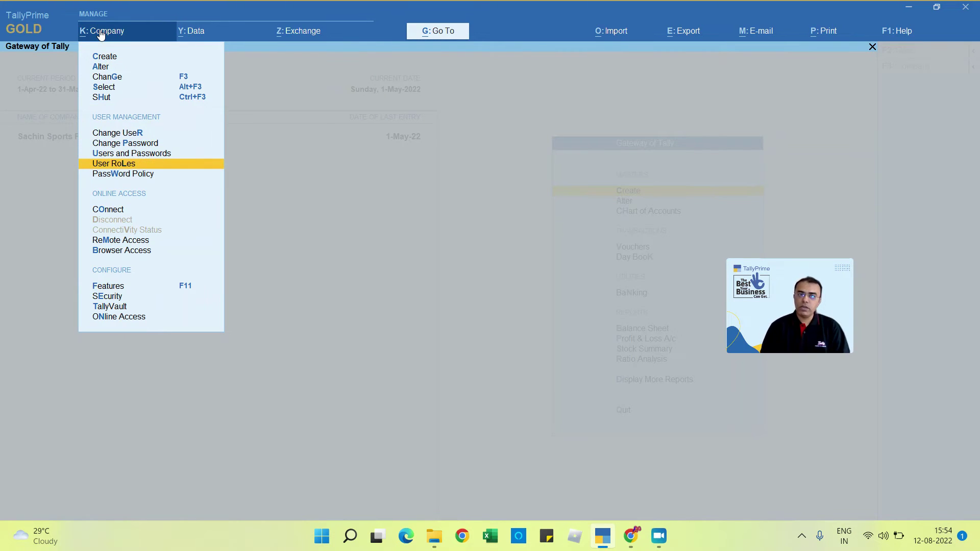
pyautogui.press('Return')
pyautogui.press('Down')
pyautogui.press('Down')
pyautogui.press('Down')
pyautogui.press('Down')
pyautogui.press('Return')
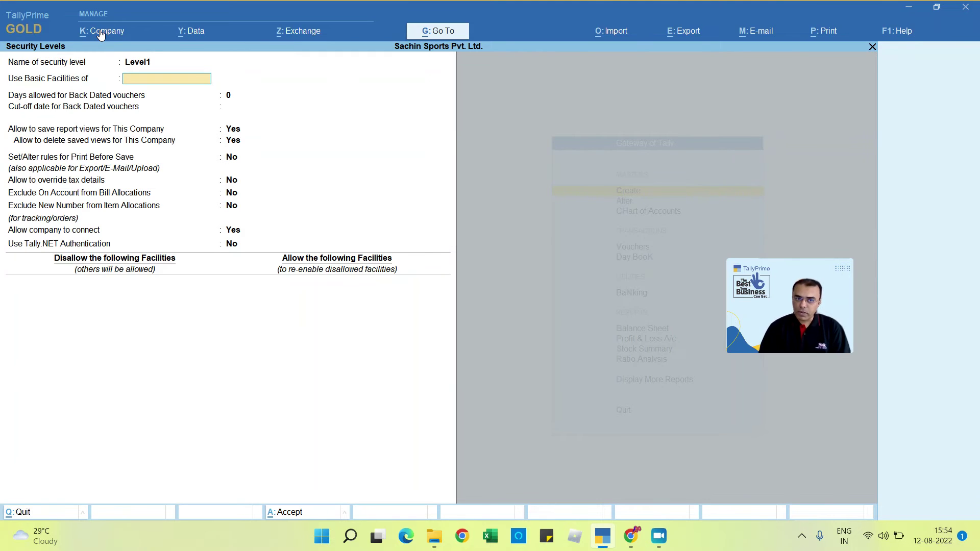
pyautogui.press('Down')
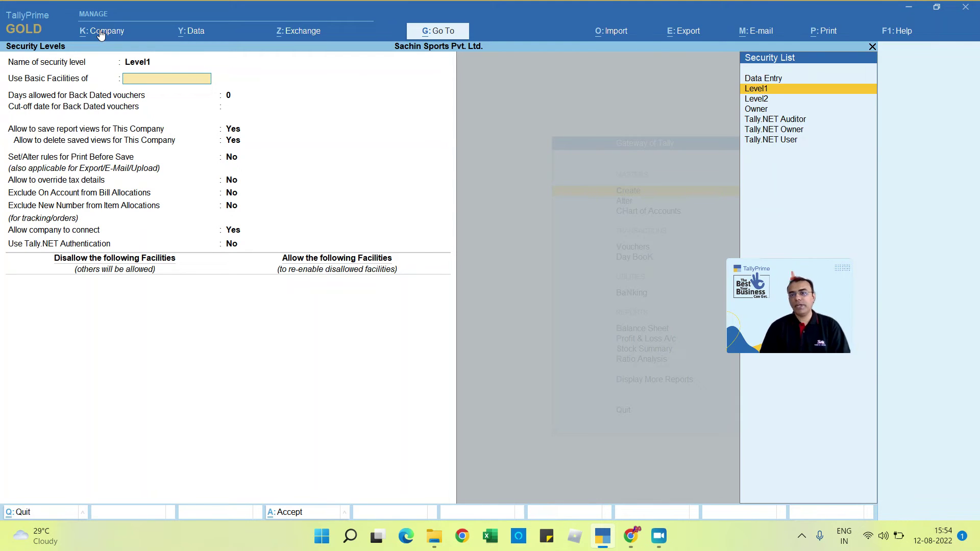
pyautogui.press('Return')
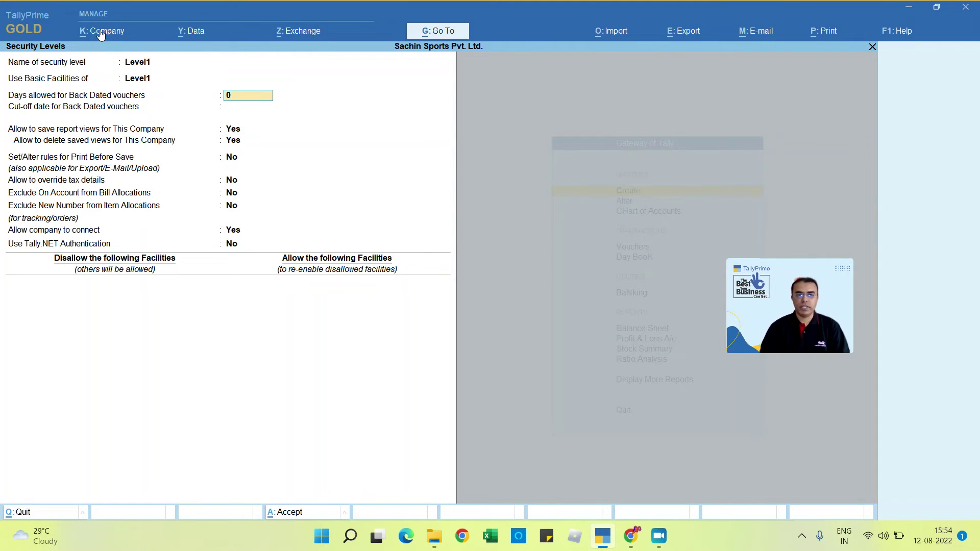
pyautogui.press('Return')
pyautogui.press('Return')
pyautogui.press('Return')
pyautogui.press('Return')
pyautogui.press('Return')
pyautogui.press('Return')
pyautogui.press('Return')
pyautogui.press('Return')
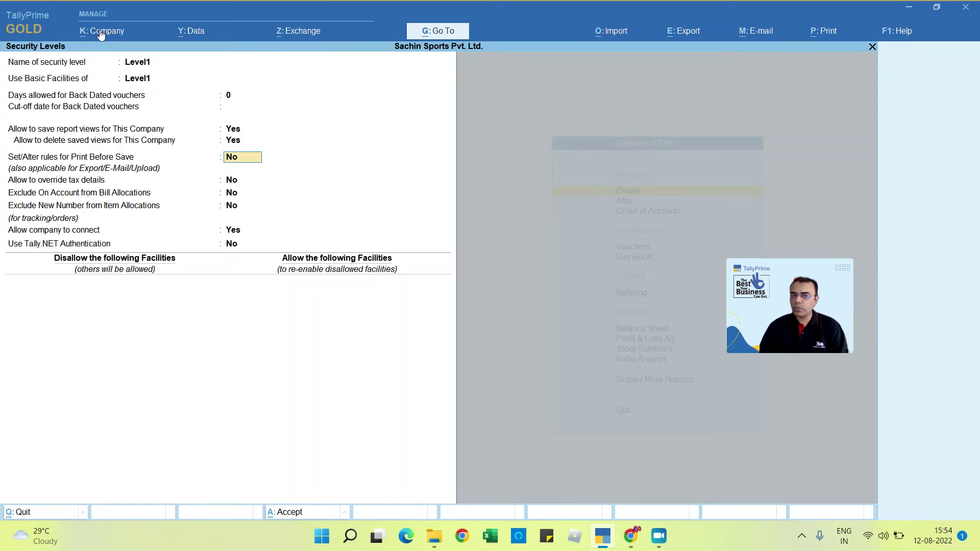
pyautogui.press('Return')
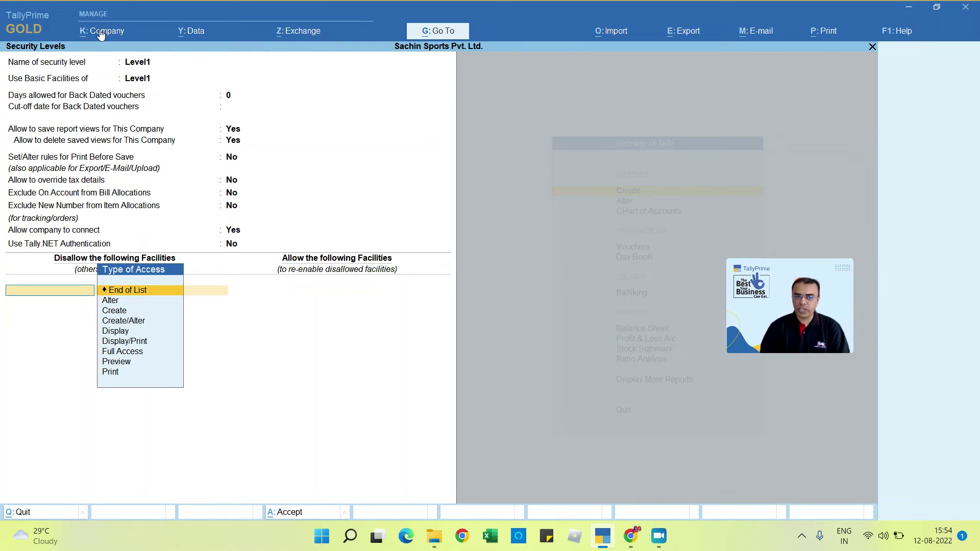
# Step: Disallow Full Access to Accounts Masters and Balance Sheet for Level1
pyautogui.press('Down')
pyautogui.press('Down')
pyautogui.press('Down')
pyautogui.press('Down')
pyautogui.press('Down')
pyautogui.press('Down')
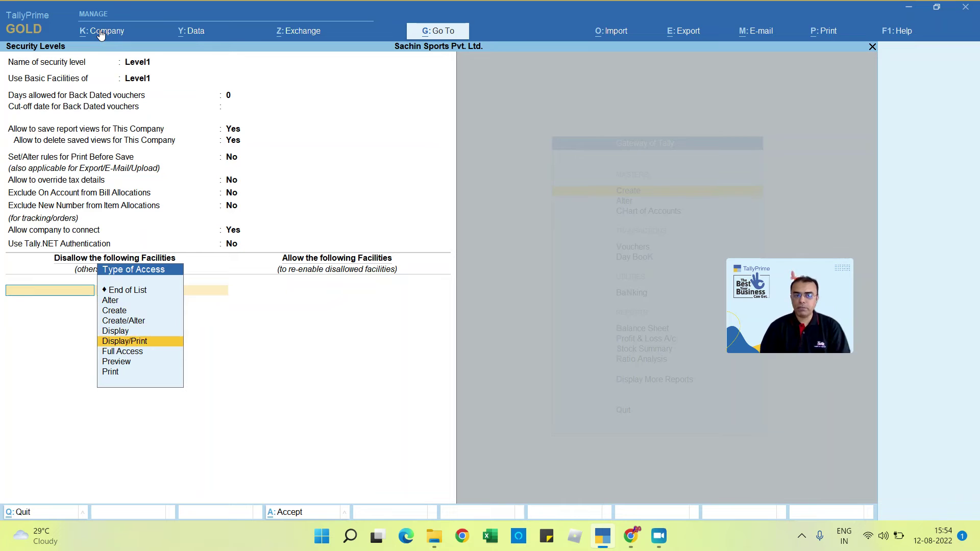
pyautogui.press('Return')
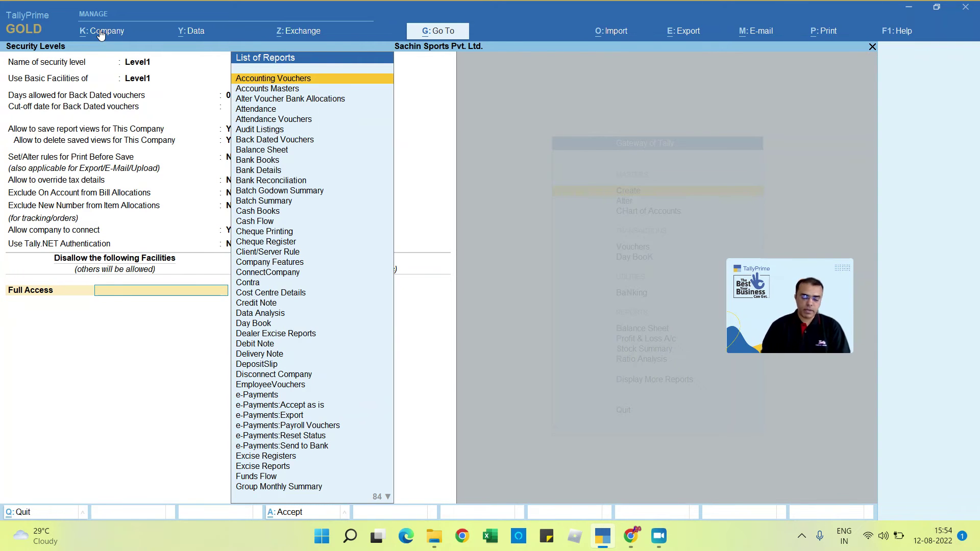
pyautogui.write('Accoun')
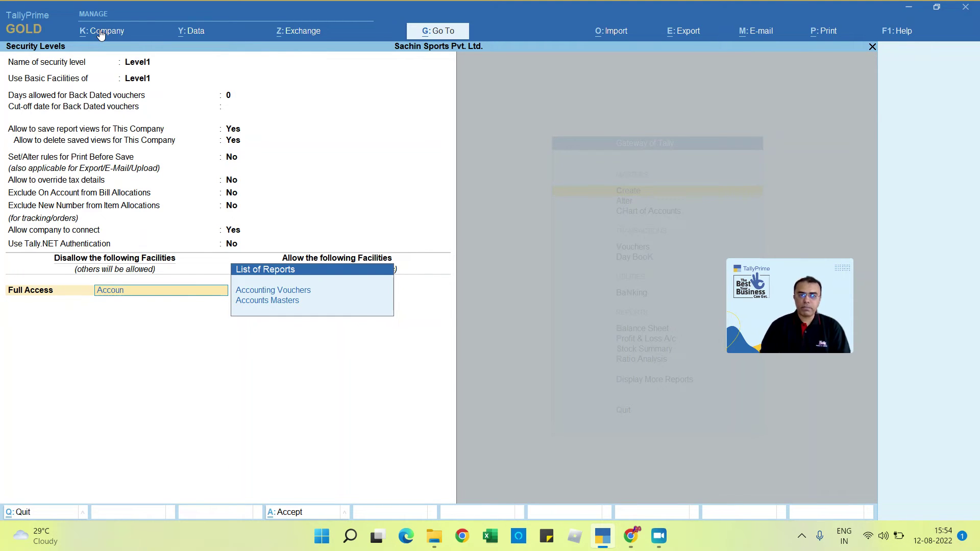
pyautogui.press('Down')
pyautogui.press('Return')
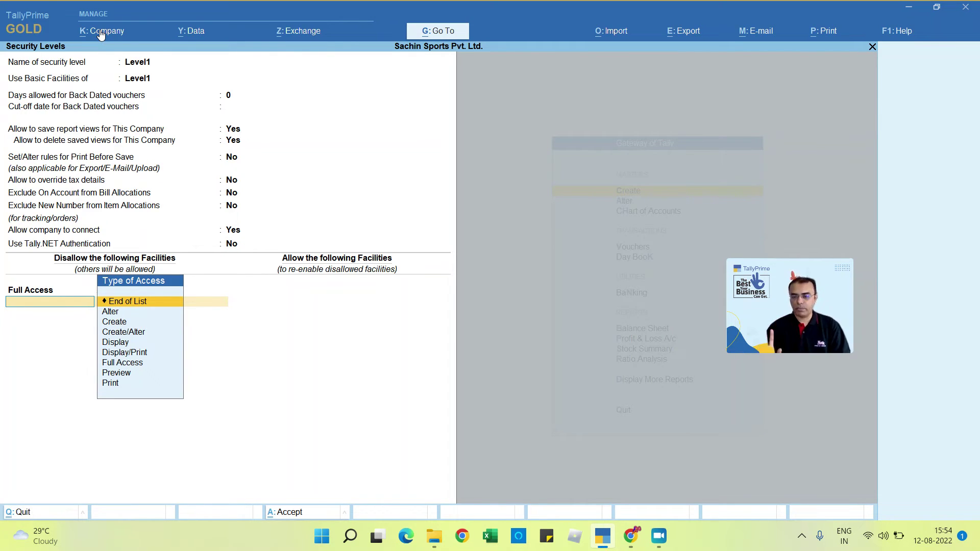
pyautogui.press('Down')
pyautogui.press('Down')
pyautogui.press('Down')
pyautogui.press('Down')
pyautogui.press('Down')
pyautogui.press('Down')
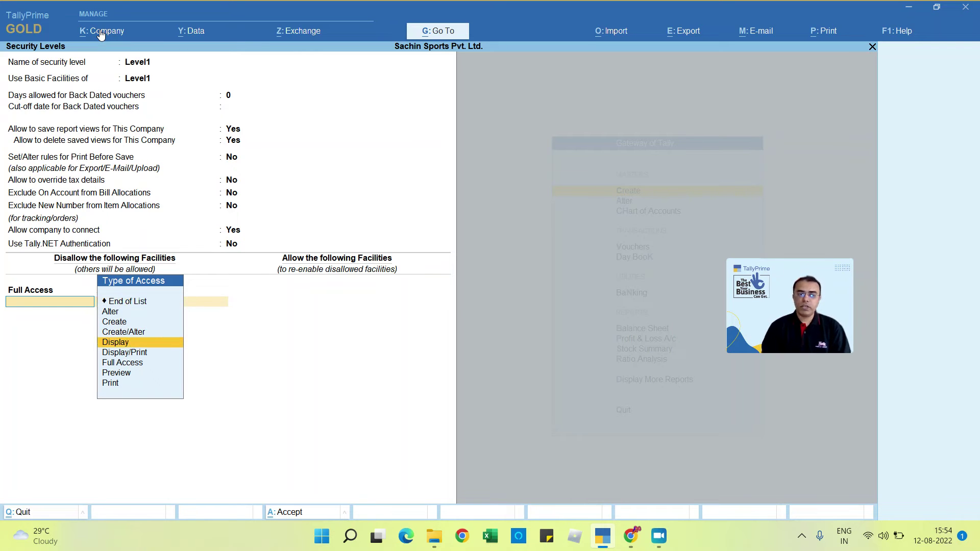
pyautogui.press('Return')
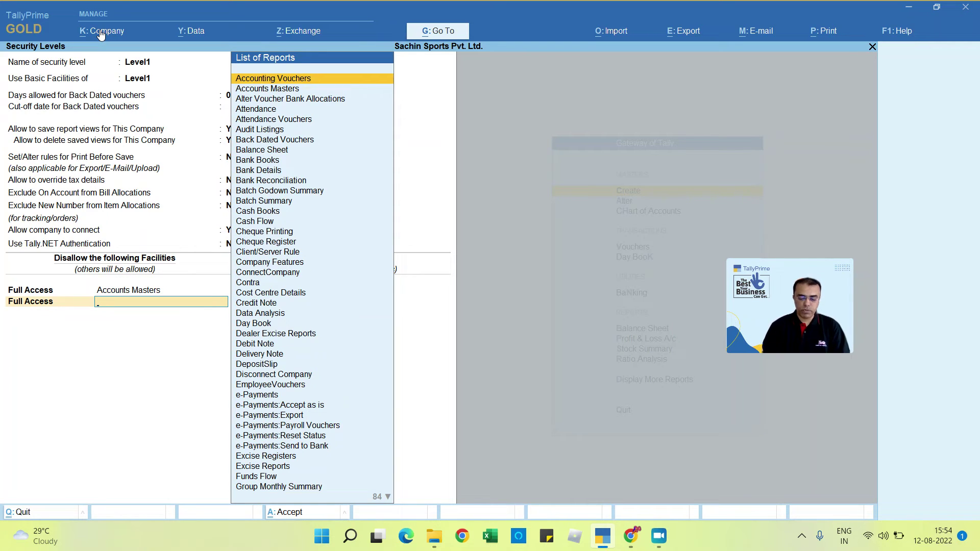
pyautogui.write('Bala')
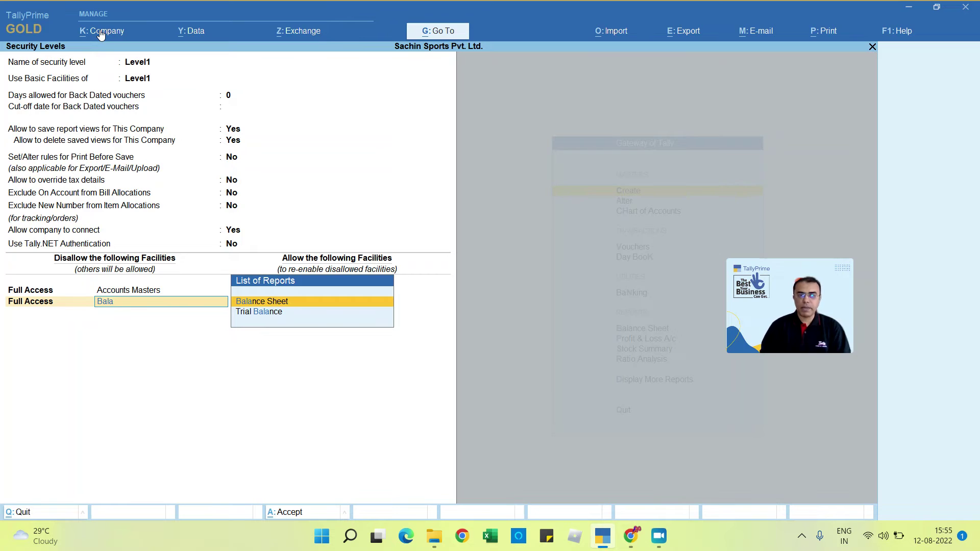
pyautogui.press('Return')
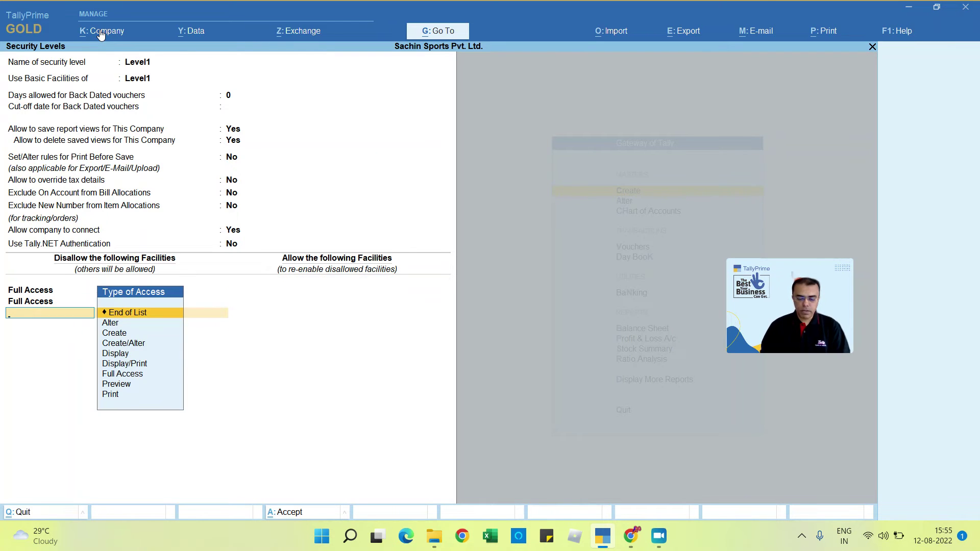
# Step: Also disallow Full Access to Profit & Loss A/c and Outstandings, save Level1, and reopen it
pyautogui.write('pro')
pyautogui.press('Escape')
pyautogui.press('Escape')
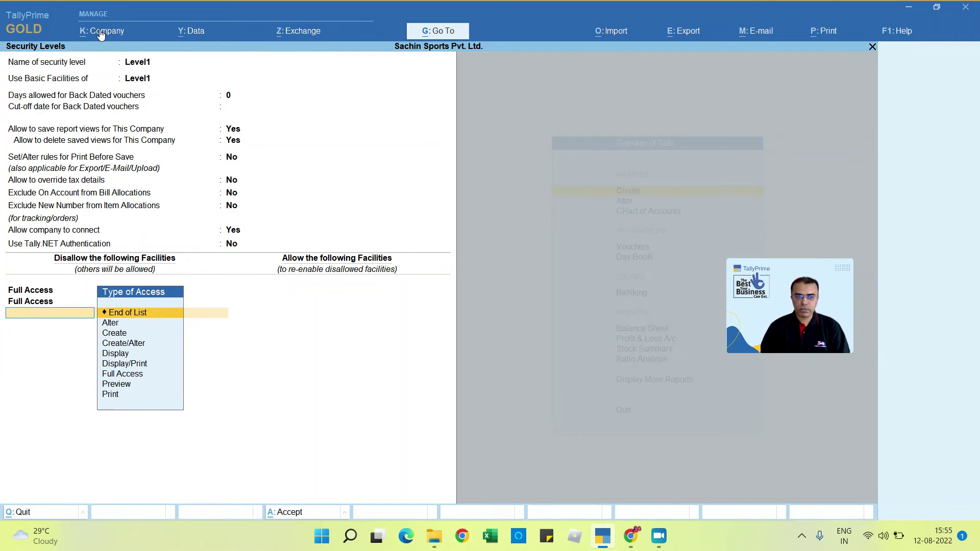
pyautogui.write('f')
pyautogui.press('Return')
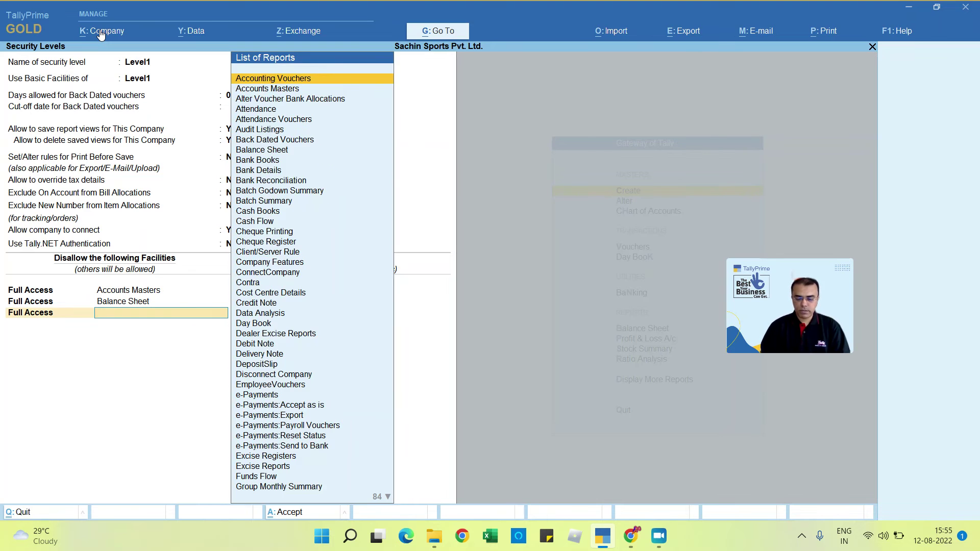
pyautogui.write('Pro')
pyautogui.press('Return')
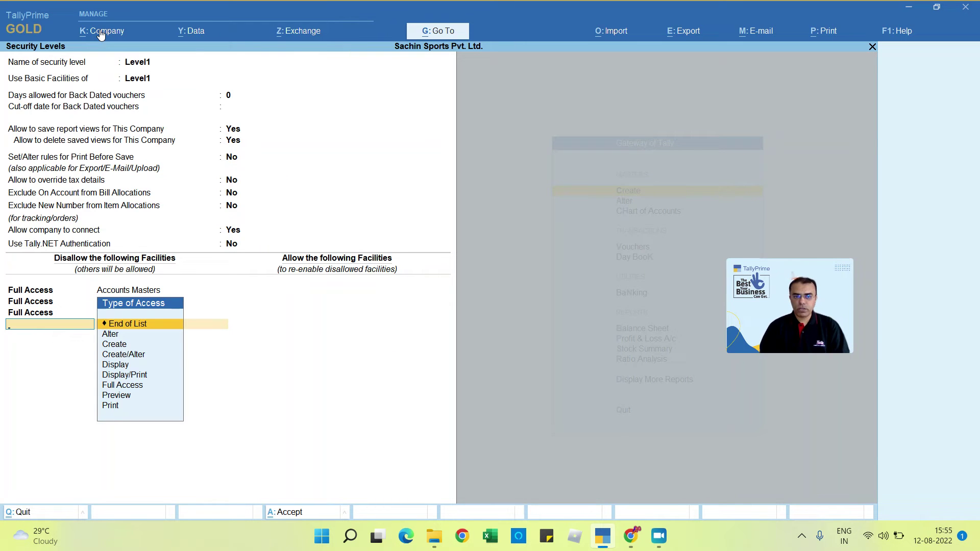
pyautogui.write('fu')
pyautogui.press('Return')
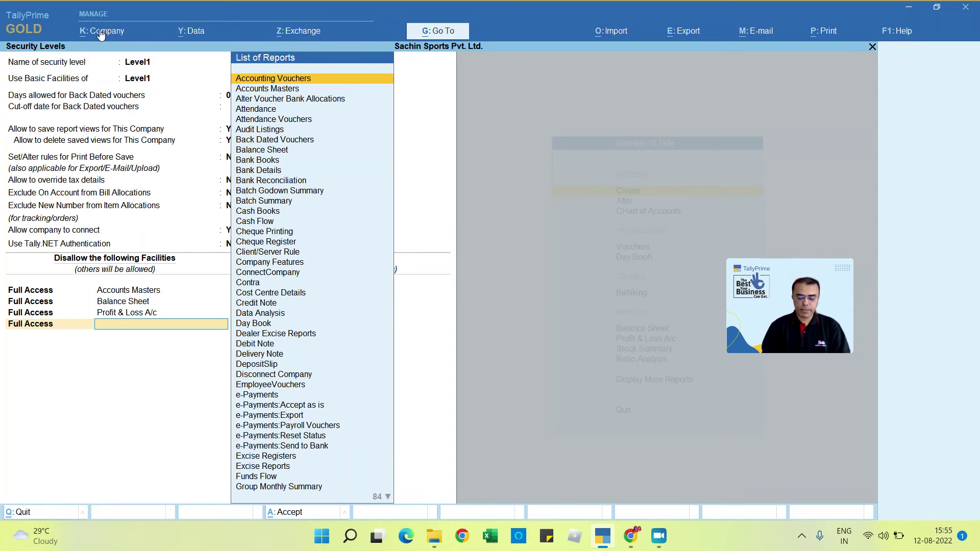
pyautogui.write('out')
pyautogui.press('Return')
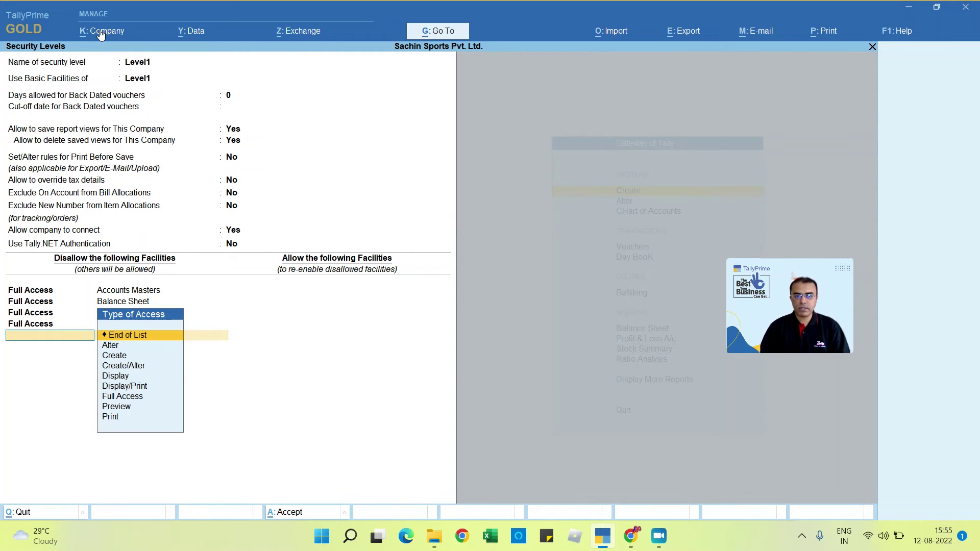
pyautogui.press('Return')
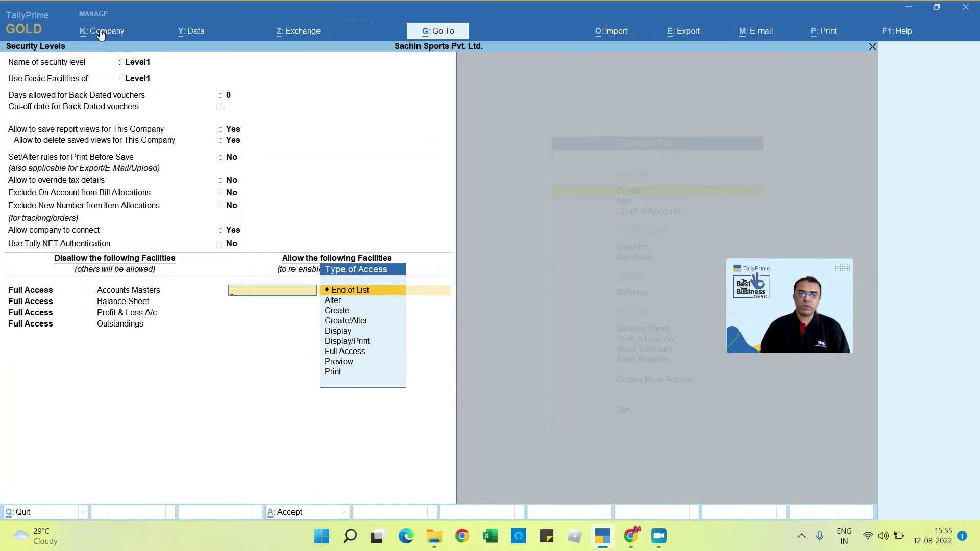
pyautogui.press('Return')
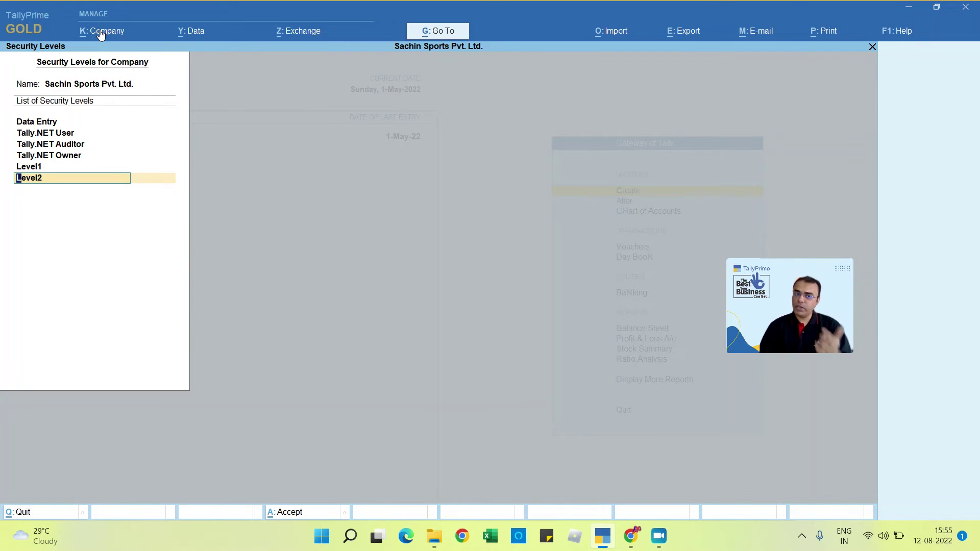
pyautogui.press('Up')
pyautogui.press('Return')
pyautogui.press('Return')
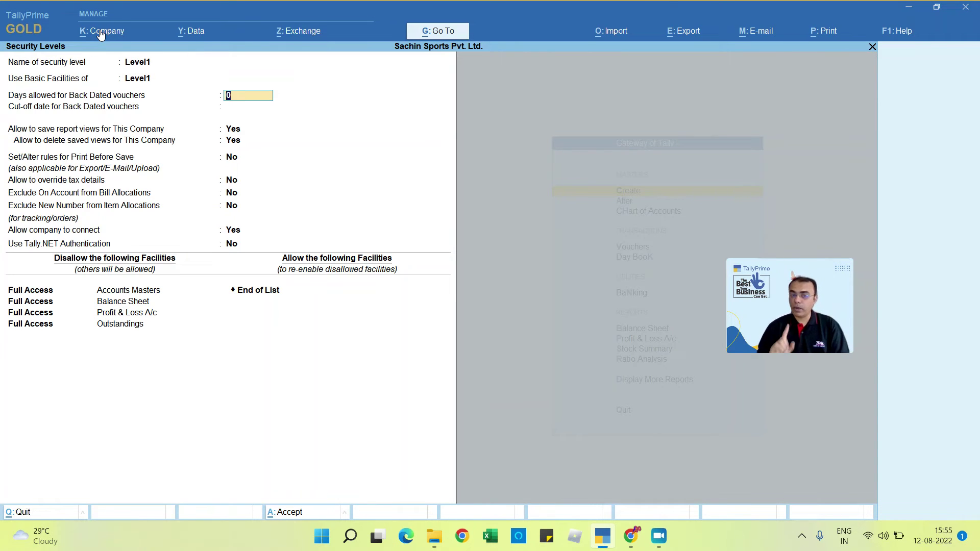
# Step: Accept Level1 unchanged, open Level2, and base it on Level2 facilities
pyautogui.hotkey('ctrl', 'a')
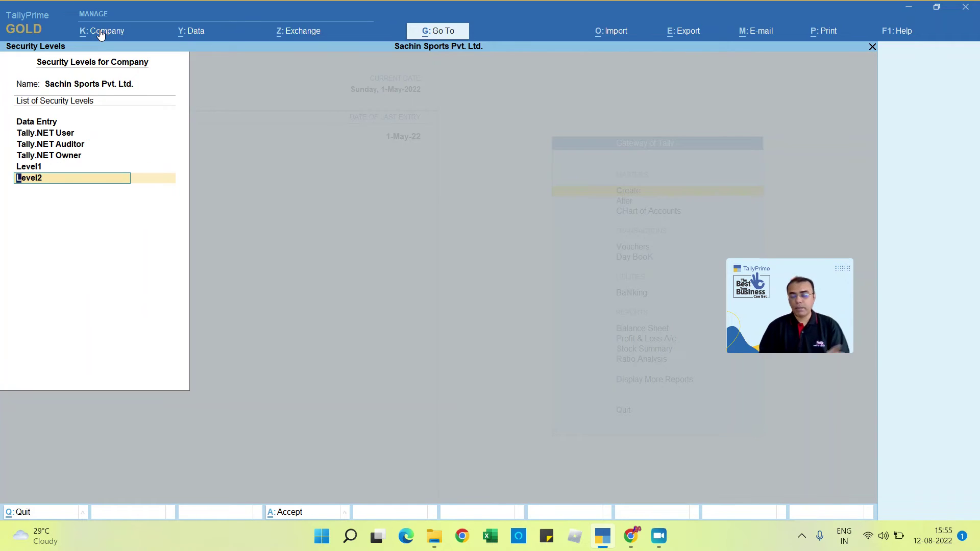
pyautogui.press('Return')
pyautogui.press('Return')
pyautogui.press('BackSpace')
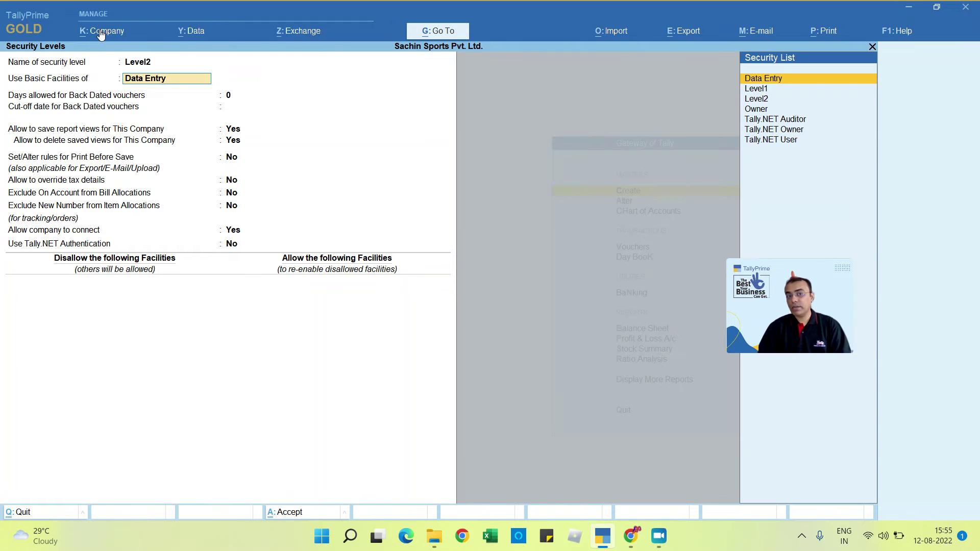
pyautogui.press('Down')
pyautogui.press('Down')
pyautogui.press('Return')
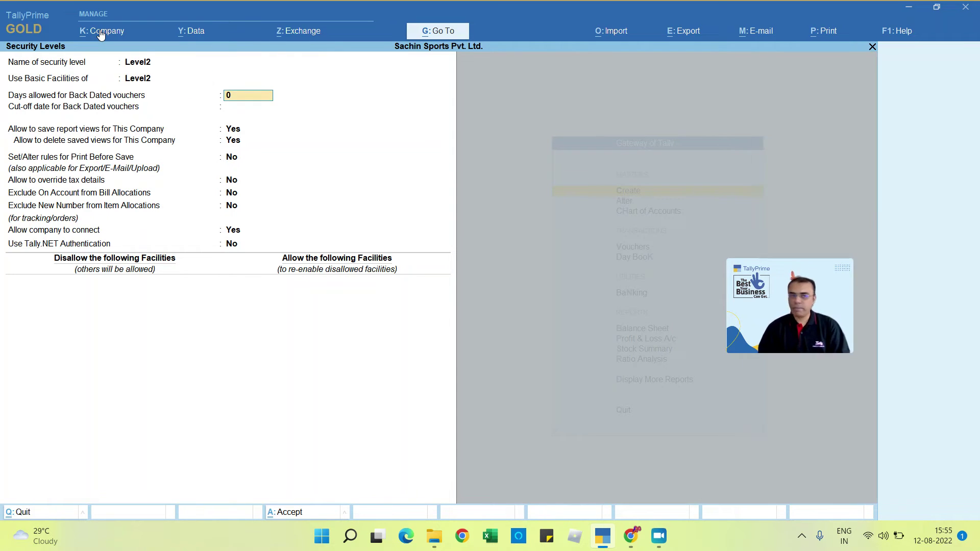
pyautogui.press('Return')
pyautogui.press('Return')
pyautogui.press('Return')
# Step: Disallow Full Access to InventoryMasters for Level2 and save the level
pyautogui.press('Return')
pyautogui.press('Return')
pyautogui.press('Return')
pyautogui.press('Return')
pyautogui.press('Return')
pyautogui.press('Return')
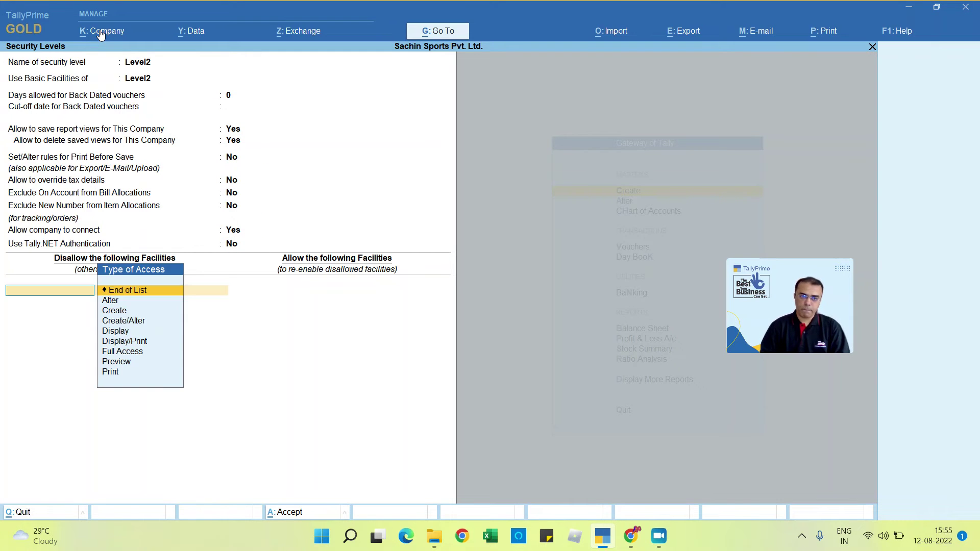
pyautogui.press('Down')
pyautogui.press('Down')
pyautogui.press('Down')
pyautogui.press('Down')
pyautogui.press('Down')
pyautogui.press('Down')
pyautogui.press('Return')
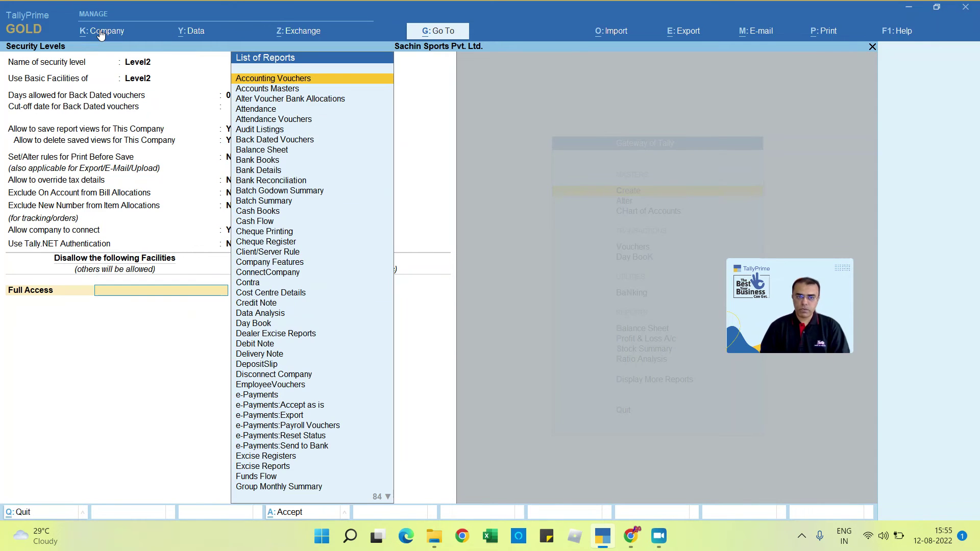
pyautogui.write('Invent')
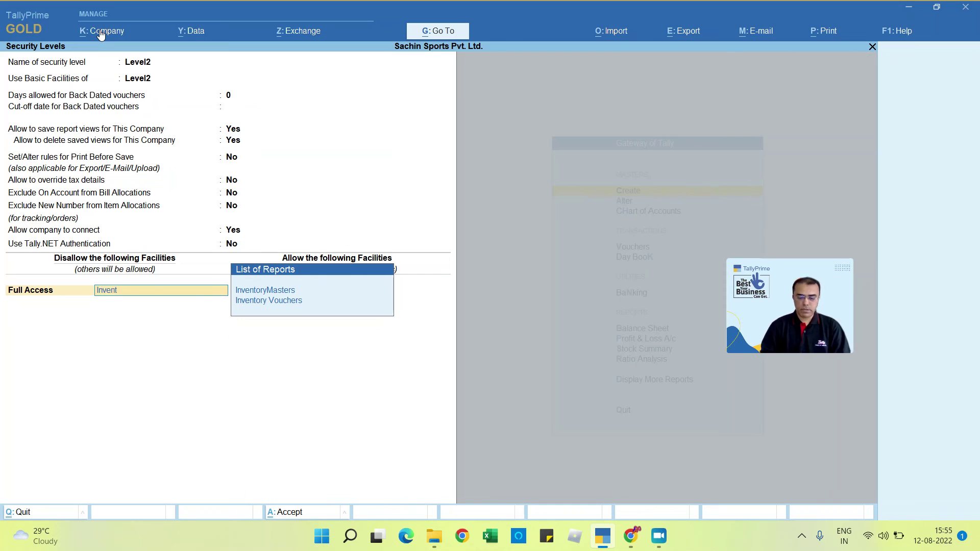
pyautogui.press('Return')
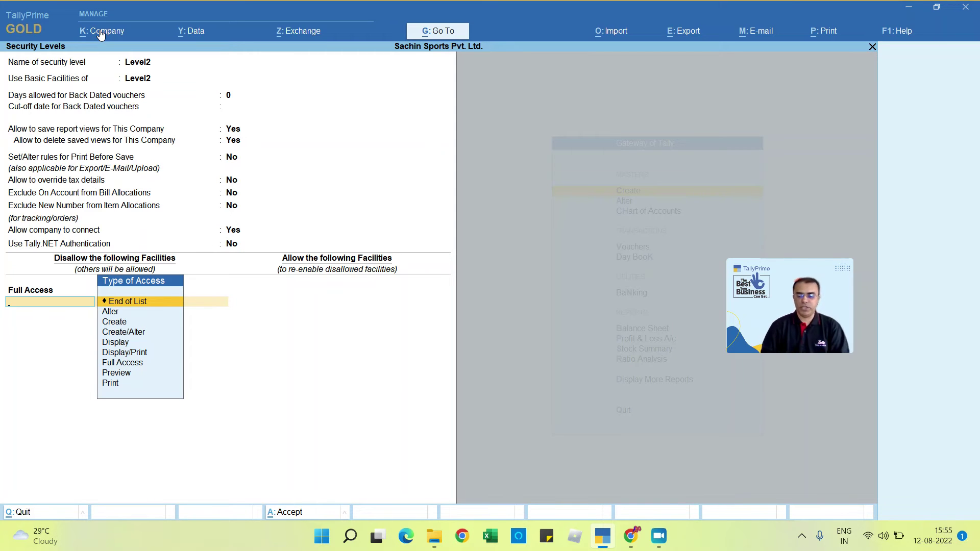
pyautogui.press('Return')
pyautogui.press('Return')
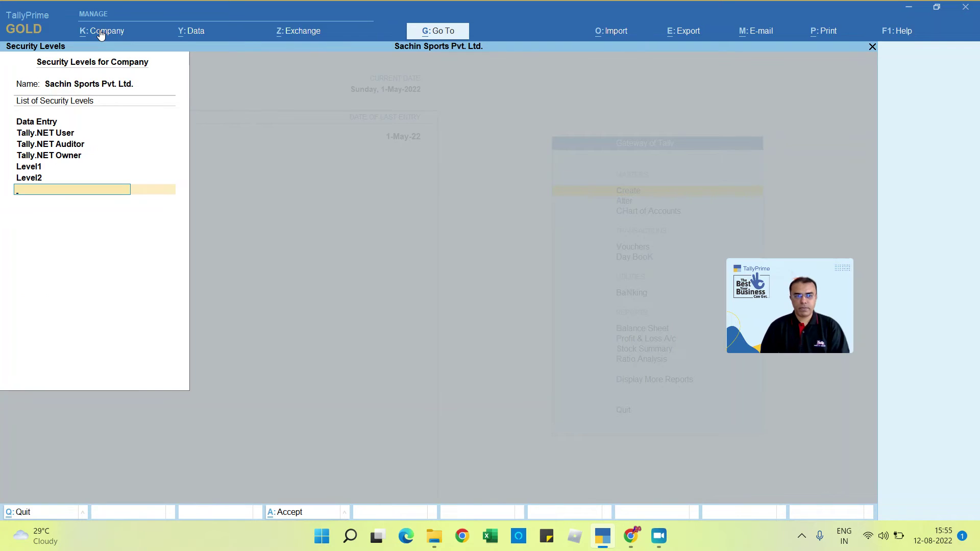
pyautogui.press('Return')
pyautogui.press('Return')
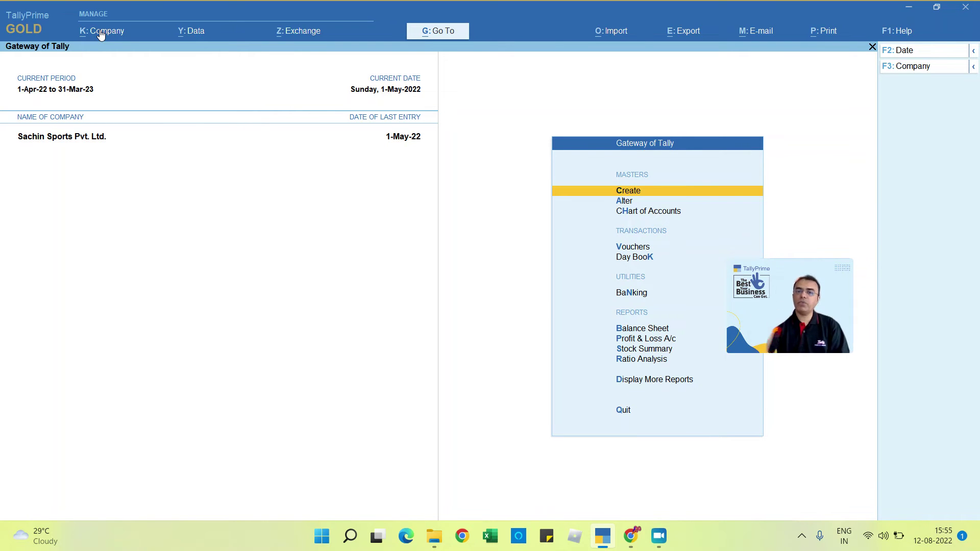
# Step: In Users and Passwords, assign Level1 to the first user and Level2 to the second
pyautogui.click(101, 31)
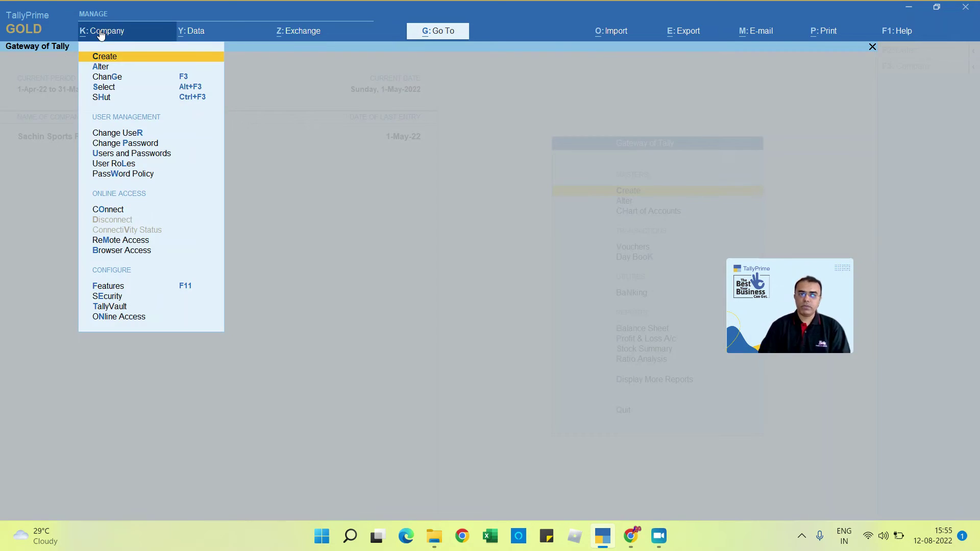
pyautogui.press('Down')
pyautogui.press('Down')
pyautogui.press('Down')
pyautogui.press('Down')
pyautogui.press('Down')
pyautogui.press('Down')
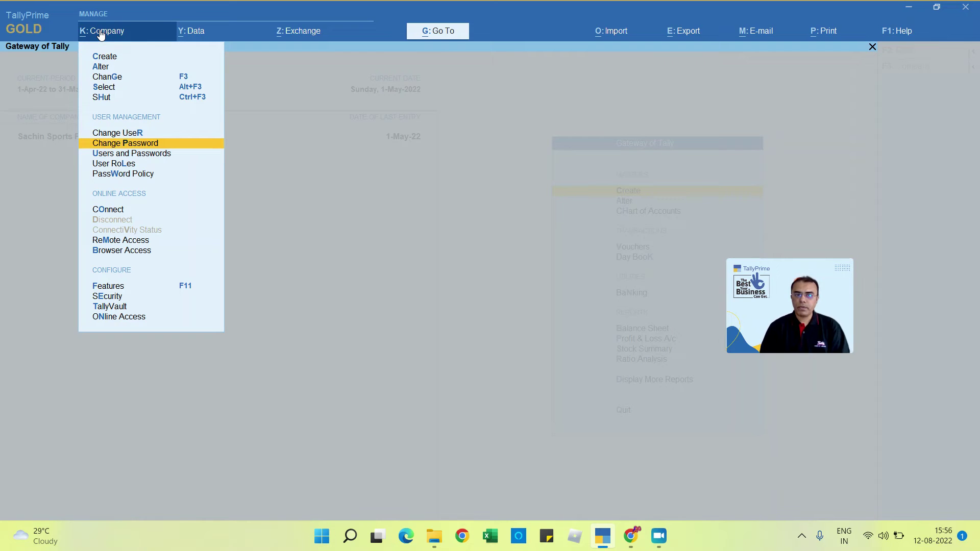
pyautogui.press('Down')
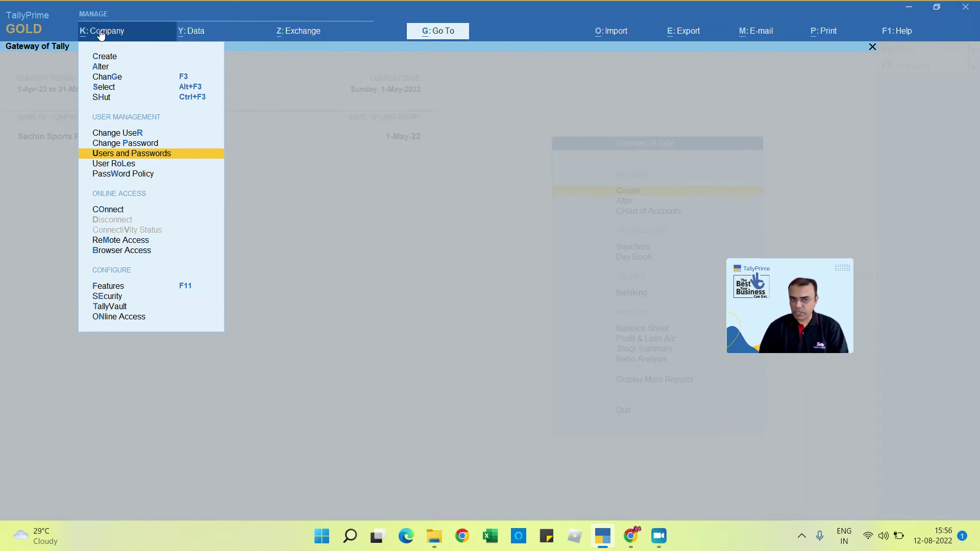
pyautogui.press('Return')
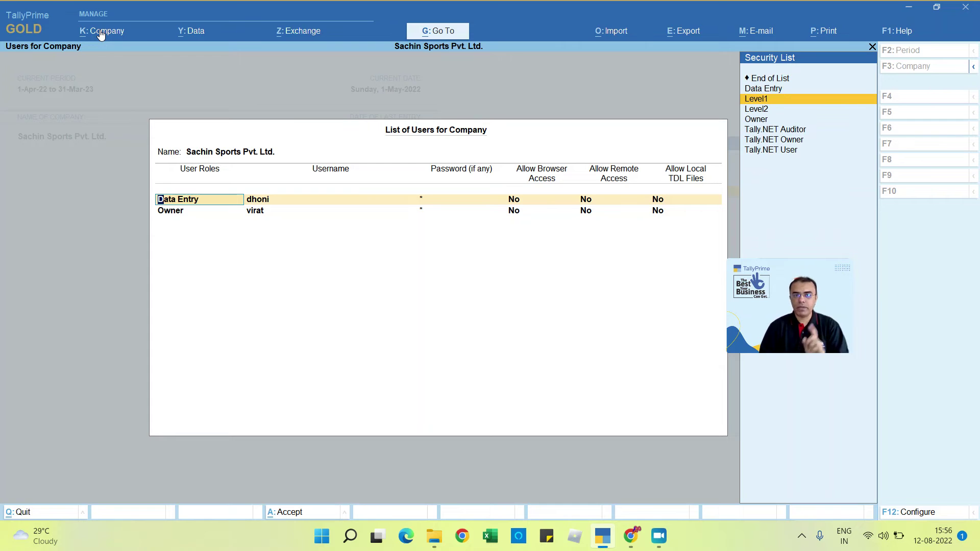
pyautogui.press('Return')
pyautogui.press('Down')
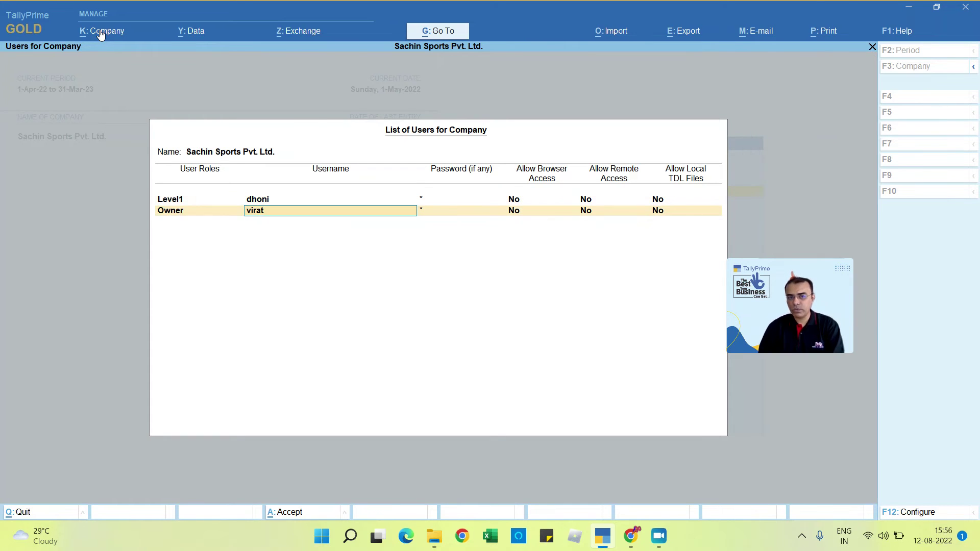
pyautogui.press('BackSpace')
pyautogui.press('Up')
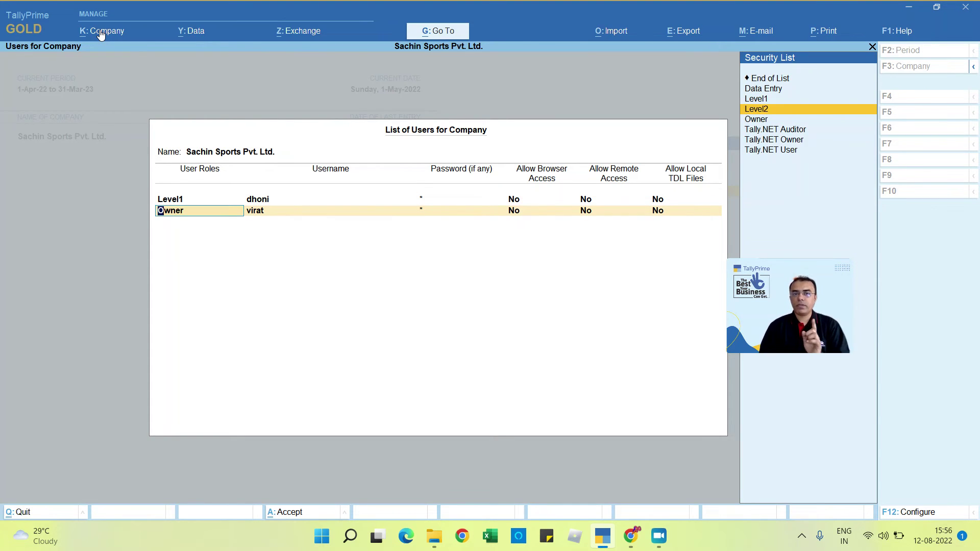
pyautogui.press('Return')
pyautogui.press('Return')
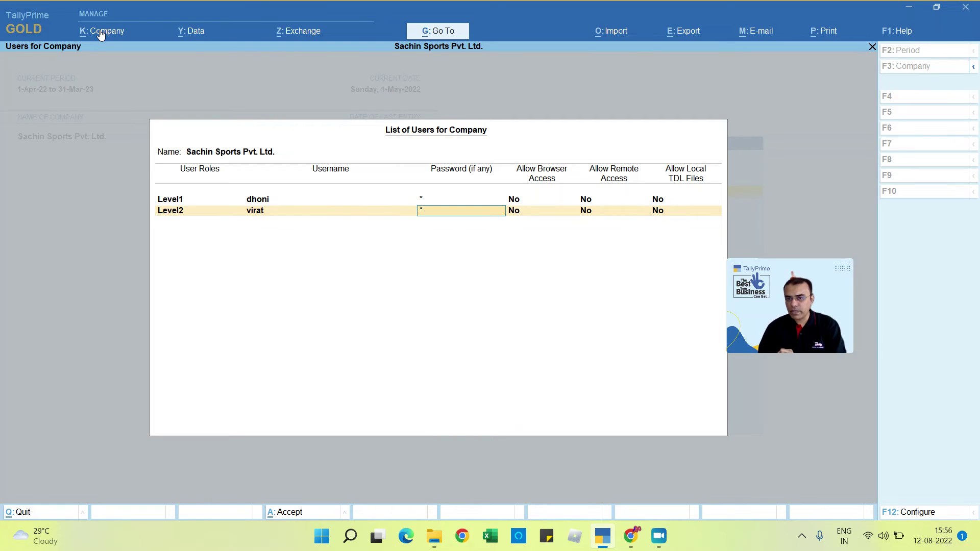
pyautogui.press('Return')
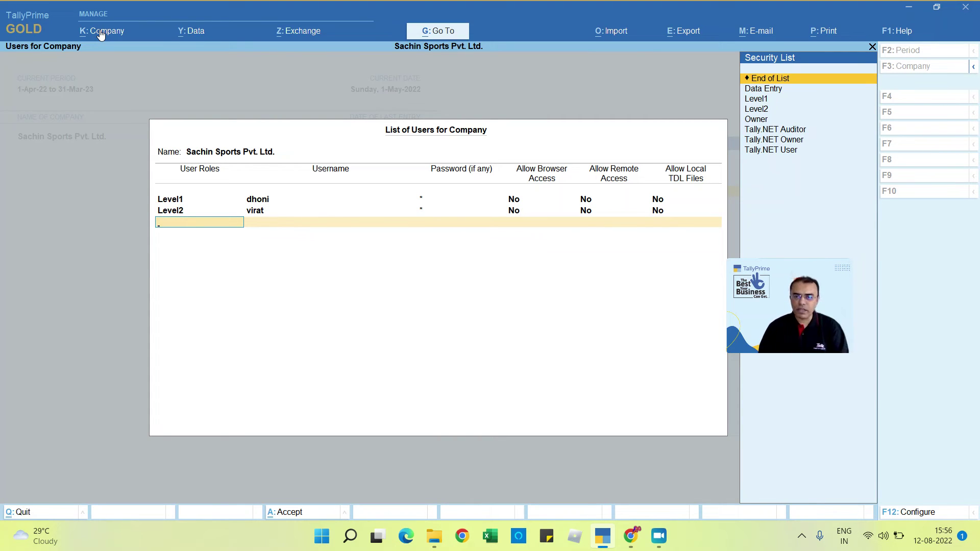
# Step: Add a new Level1 user with a username and password, then save the user list
pyautogui.press('Down')
pyautogui.press('Down')
pyautogui.press('Return')
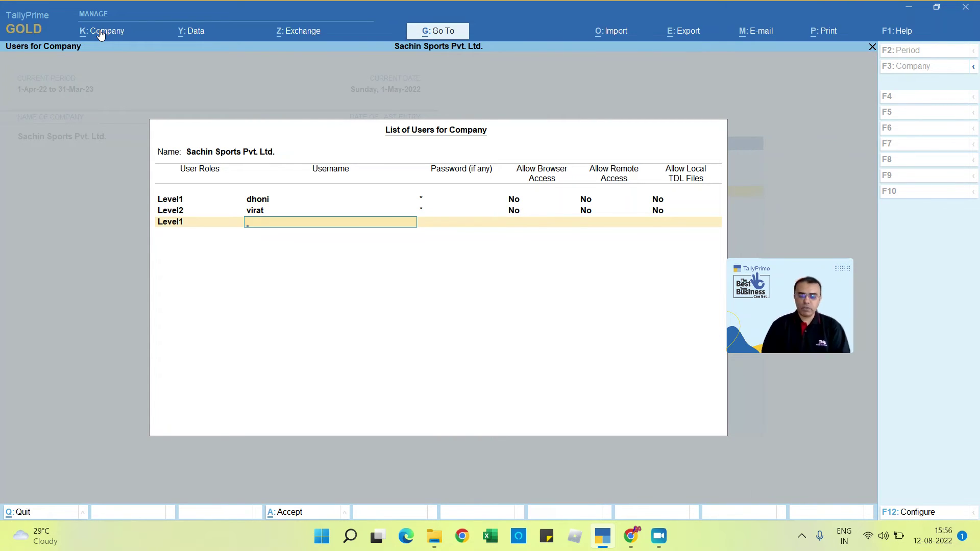
pyautogui.write('rahul')
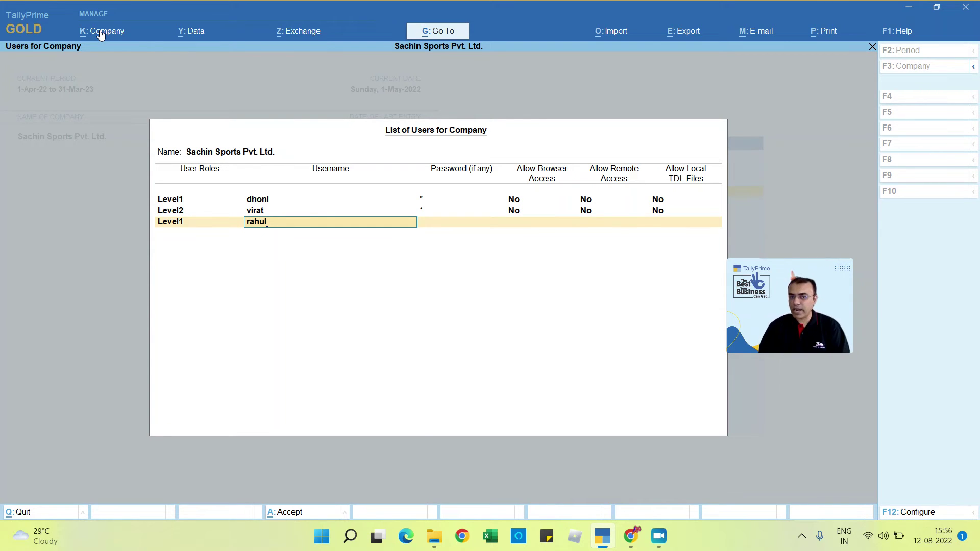
pyautogui.press('Return')
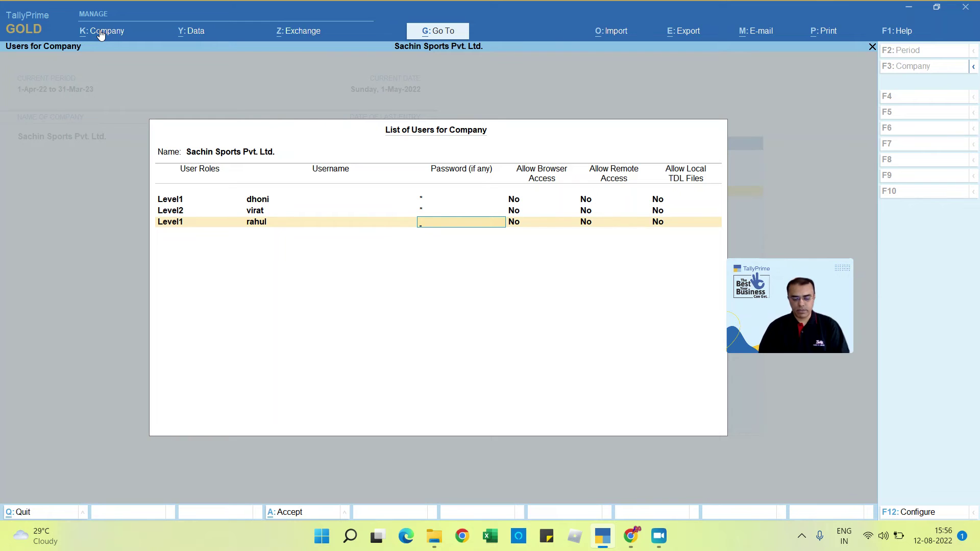
pyautogui.press('Return')
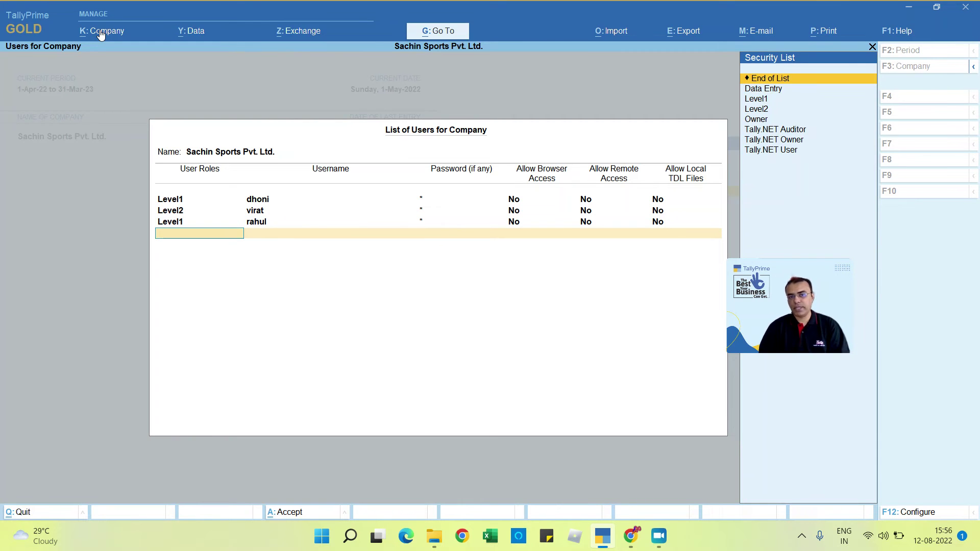
pyautogui.press('Return')
pyautogui.press('Return')
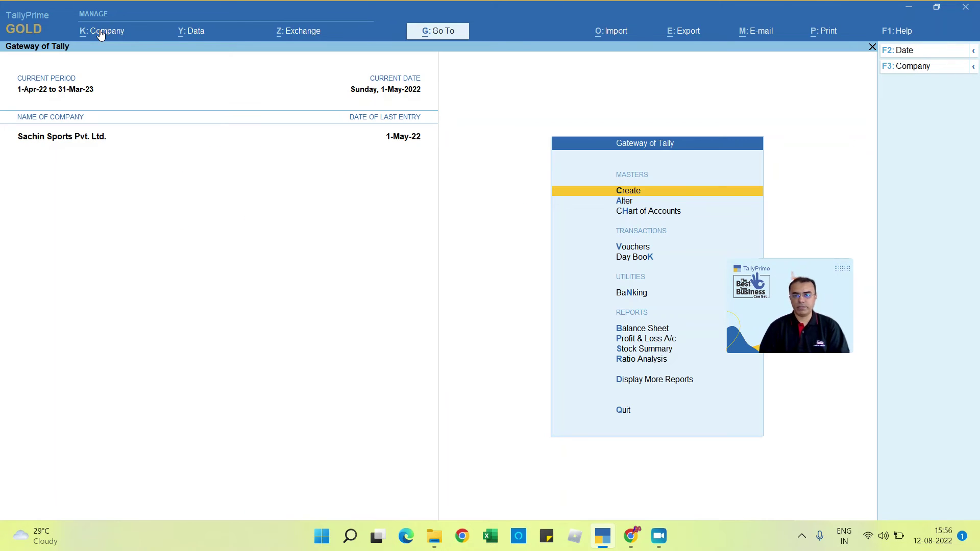
# Step: Shut the company and log back in as the Level1 user with their password
pyautogui.hotkey('alt', 'F1')
pyautogui.press('Return')
pyautogui.press('Return')
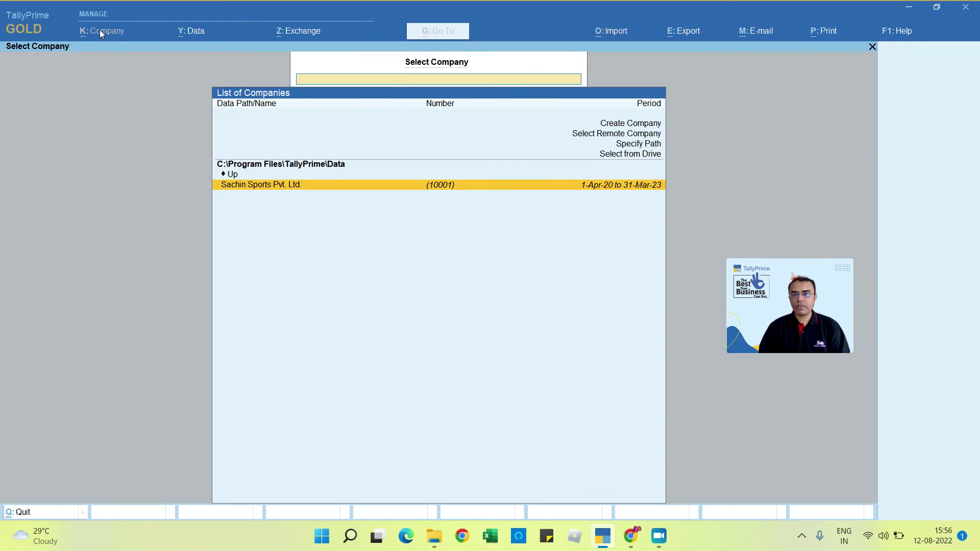
pyautogui.press('Return')
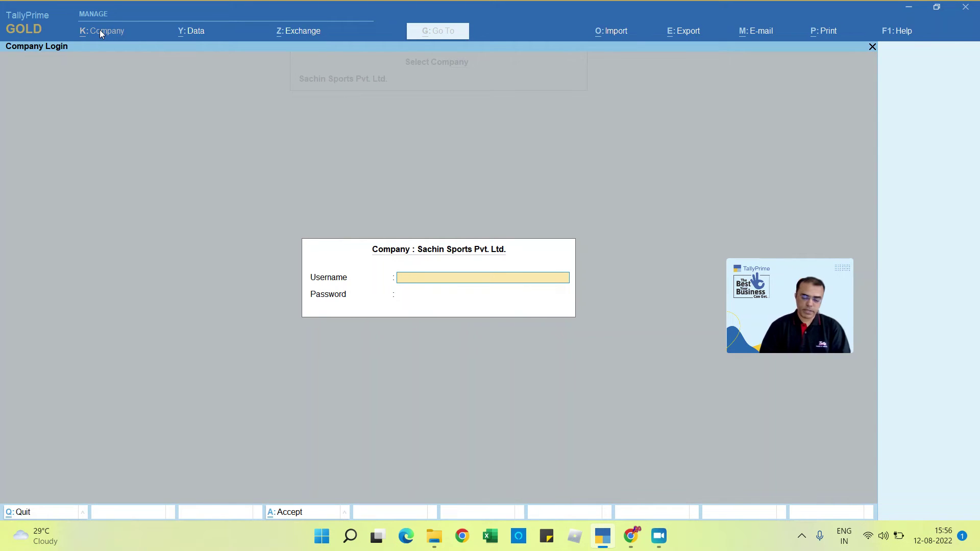
pyautogui.write('dhoni')
pyautogui.press('Return')
pyautogui.write('*')
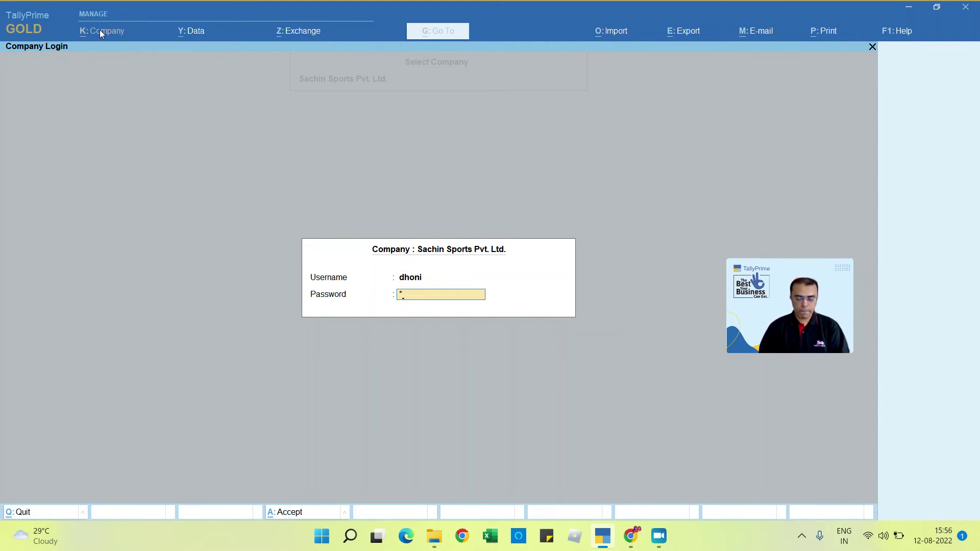
pyautogui.press('BackSpace')
pyautogui.press('BackSpace')
pyautogui.press('Return')
pyautogui.write('***')
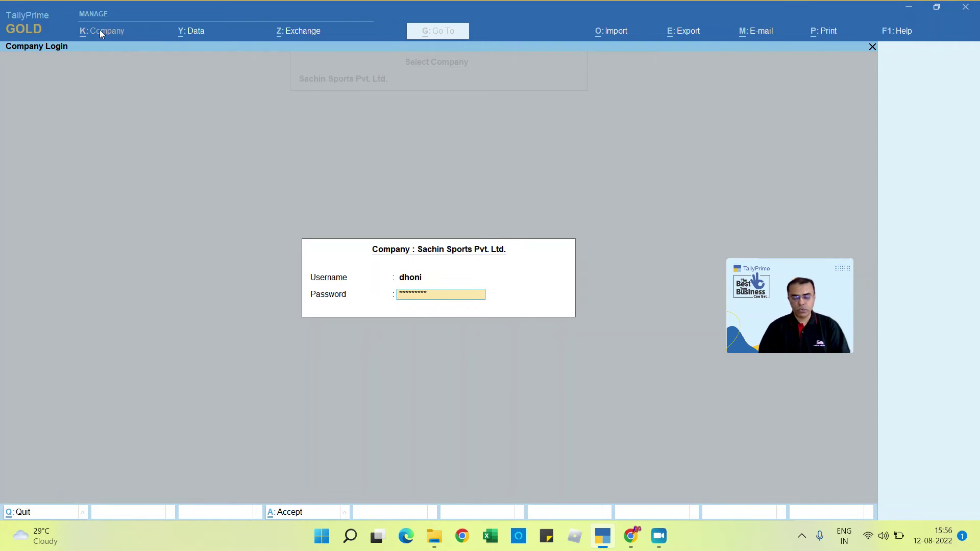
pyautogui.write('******')
pyautogui.press('Return')
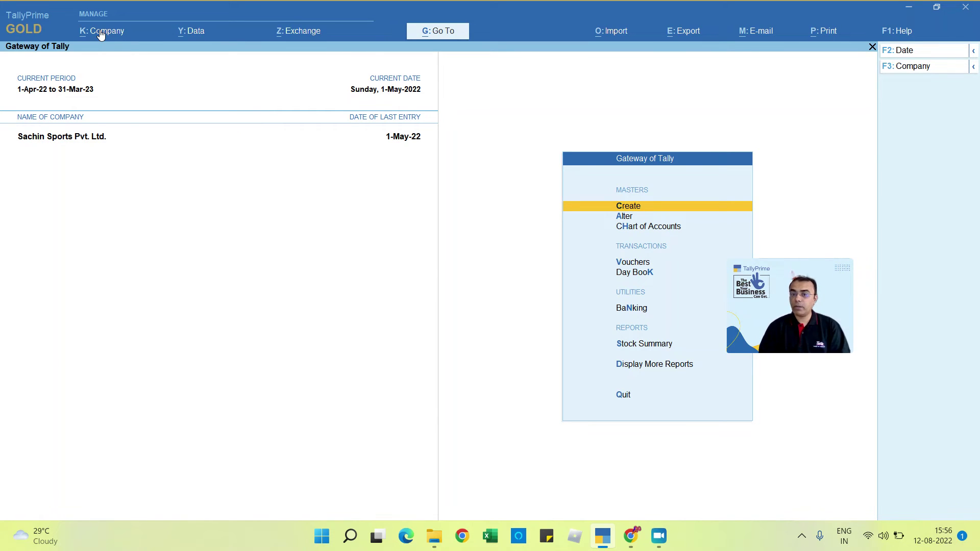
# Step: Open Create from the reduced Gateway of Tally to see the allowed masters
pyautogui.press('Down')
pyautogui.press('Down')
pyautogui.press('Down')
pyautogui.press('Down')
pyautogui.press('Down')
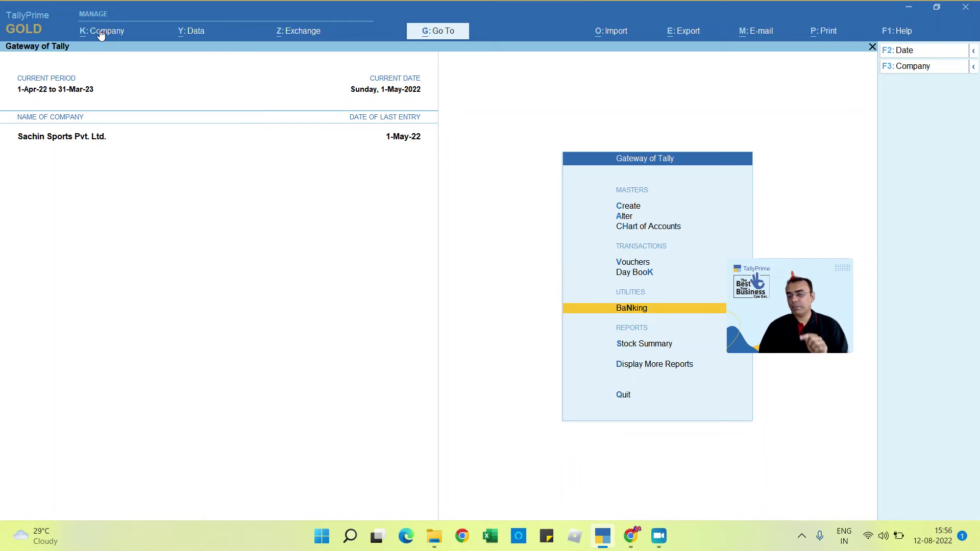
pyautogui.press('Up')
pyautogui.press('Up')
pyautogui.press('Up')
pyautogui.press('Up')
pyautogui.press('Up')
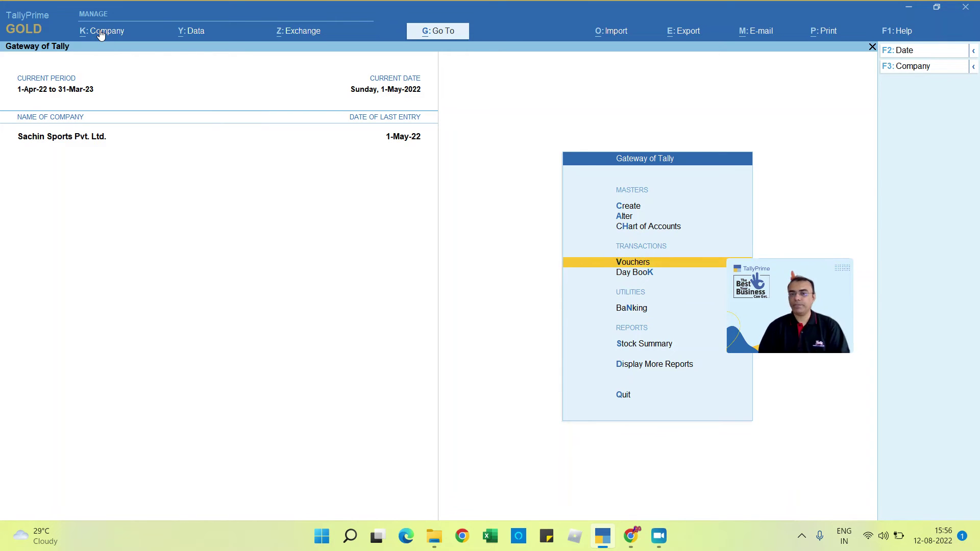
pyautogui.press('Return')
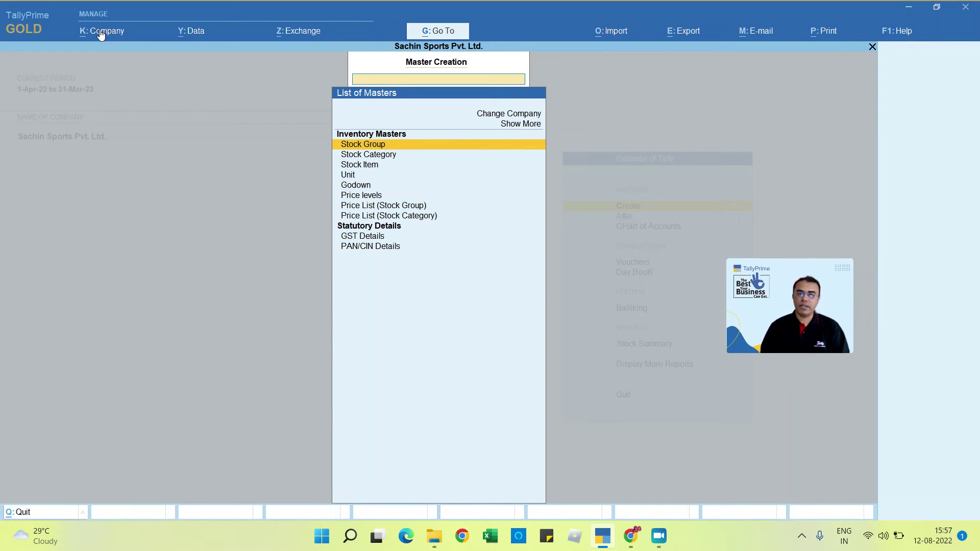
# Step: Close Master Creation and shut the company via Alt+K to switch user
pyautogui.press('Escape')
pyautogui.hotkey('alt', 'k')
pyautogui.press('h')
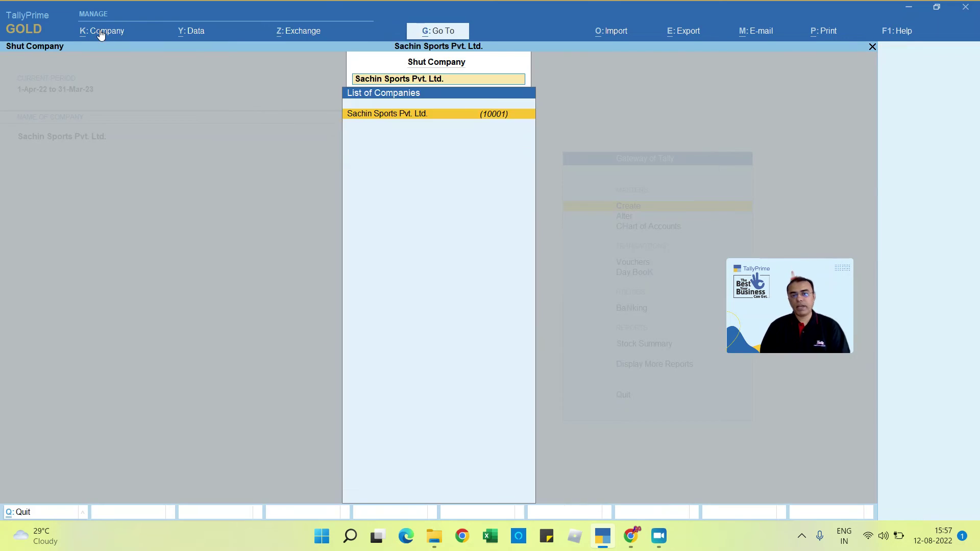
pyautogui.press('Return')
# Step: Log in as the Level2 user and open Master Creation to view allowed masters
pyautogui.press('Return')
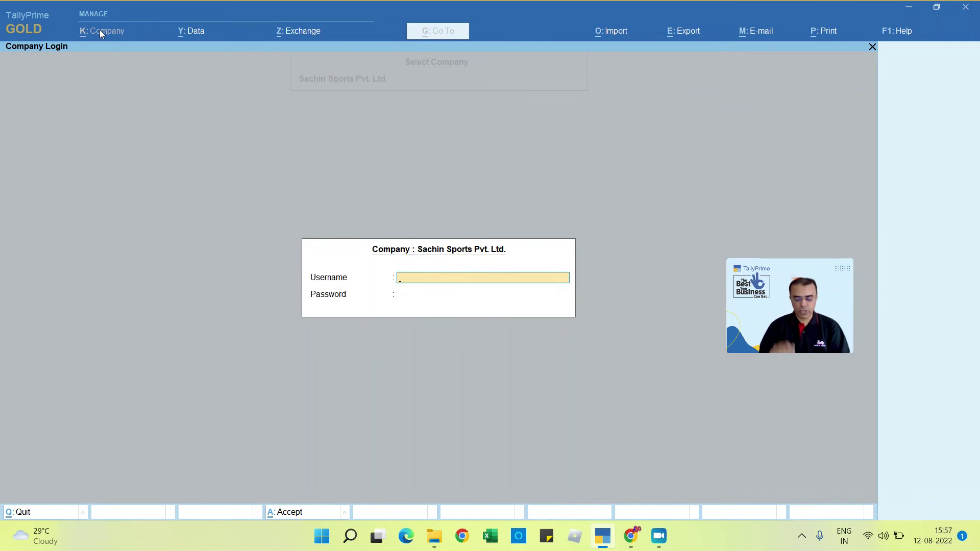
pyautogui.write('virat')
pyautogui.press('Return')
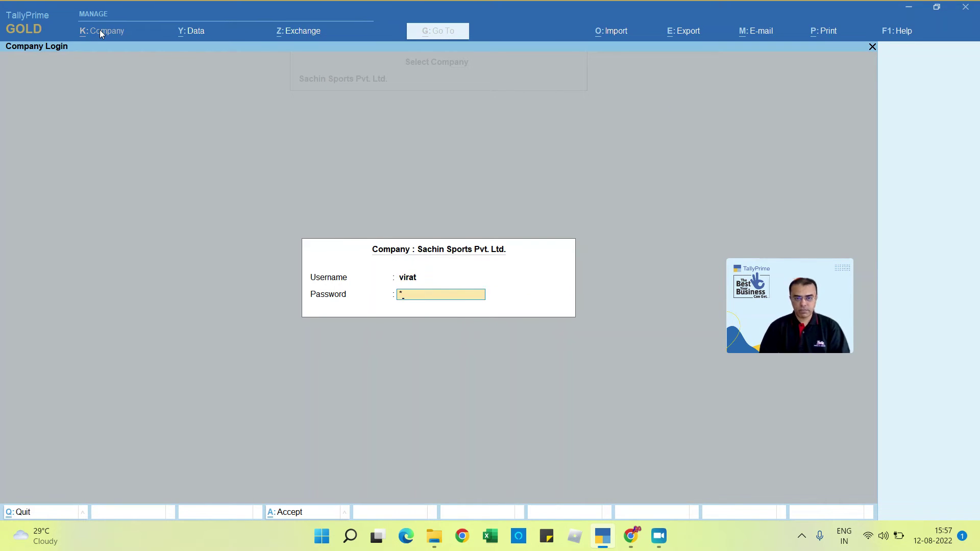
pyautogui.press('BackSpace')
pyautogui.press('Return')
pyautogui.write('*****')
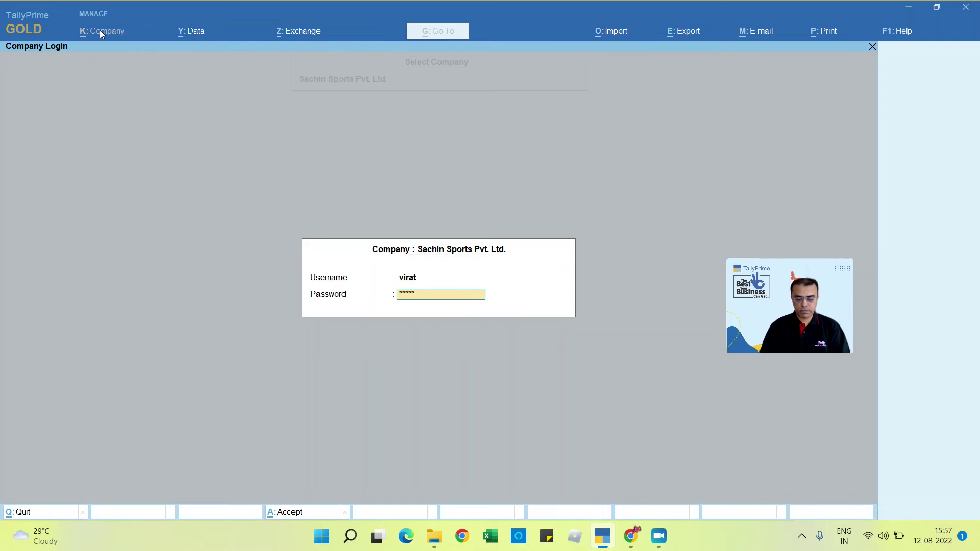
pyautogui.write('*')
pyautogui.press('Return')
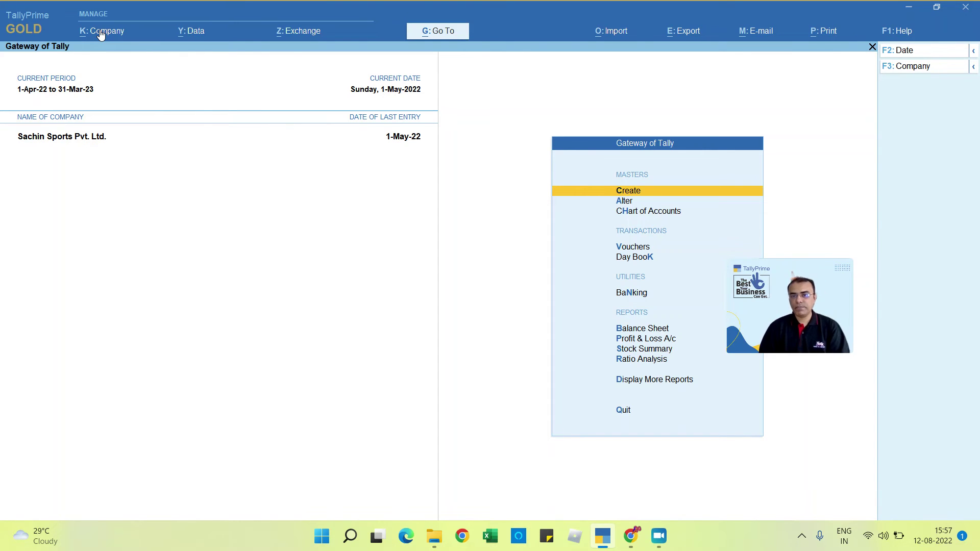
pyautogui.press('Return')
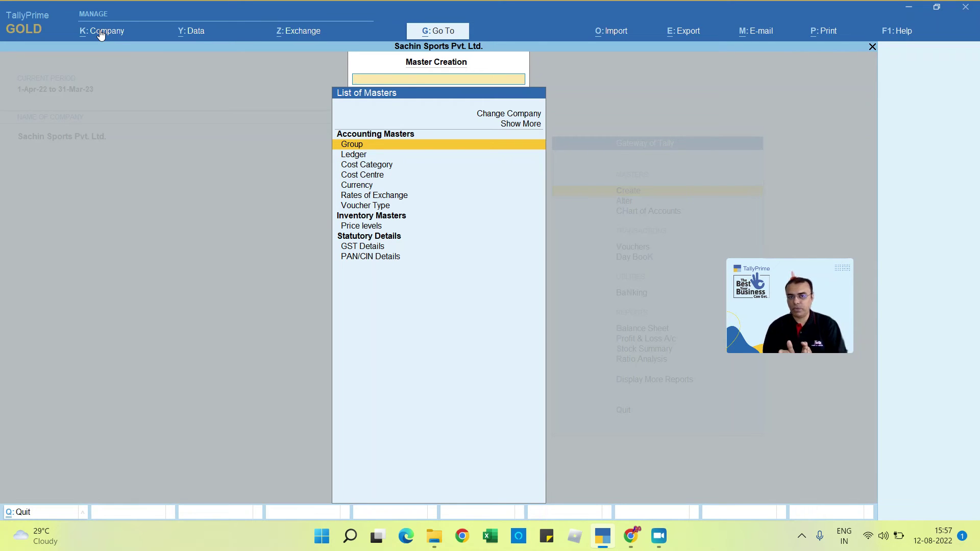
# Step: Close Master Creation, shut the company, and log back in as admin
pyautogui.press('Escape')
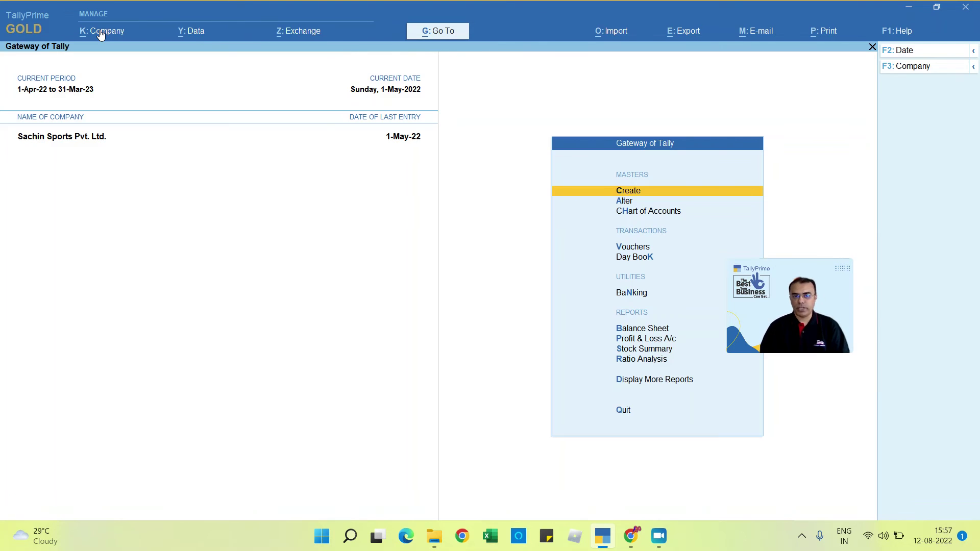
pyautogui.press('F3')
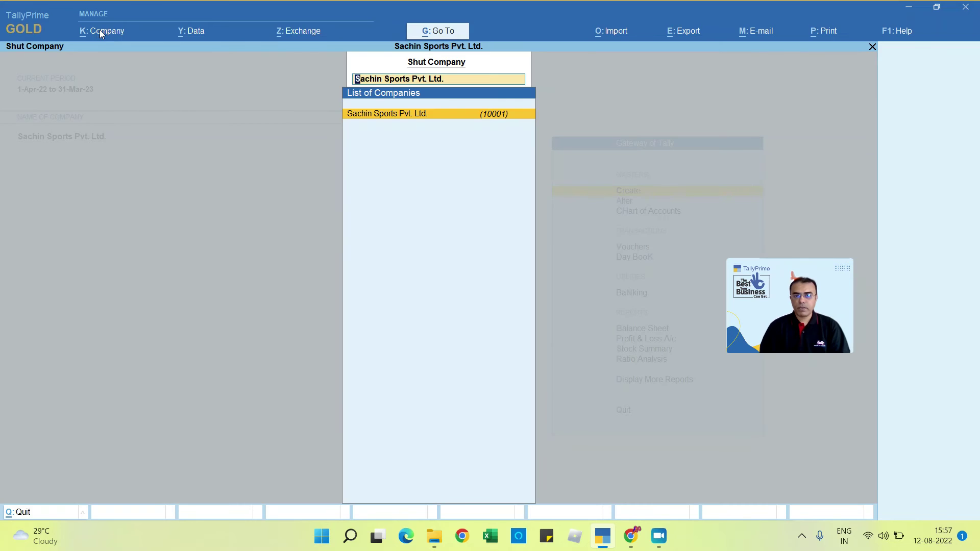
pyautogui.press('Return')
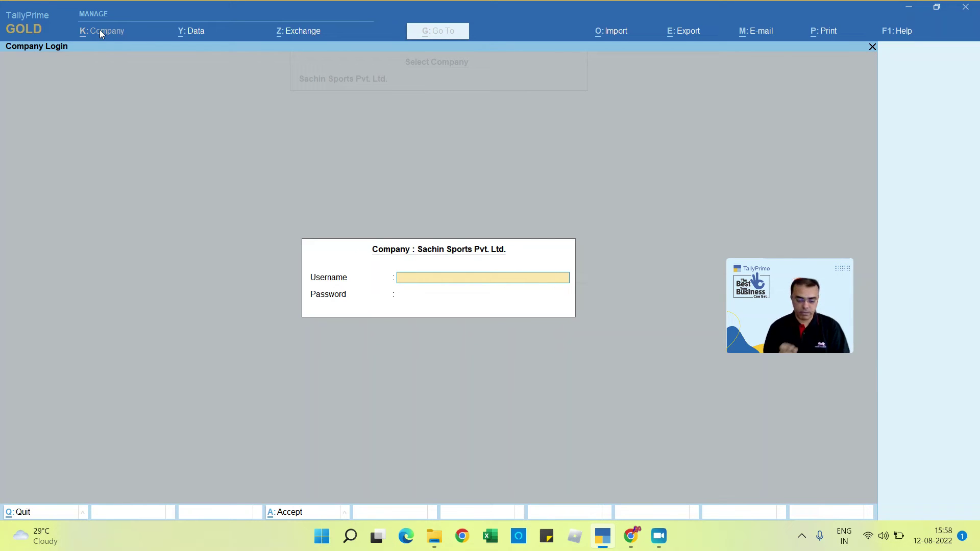
pyautogui.write('admin')
pyautogui.press('Return')
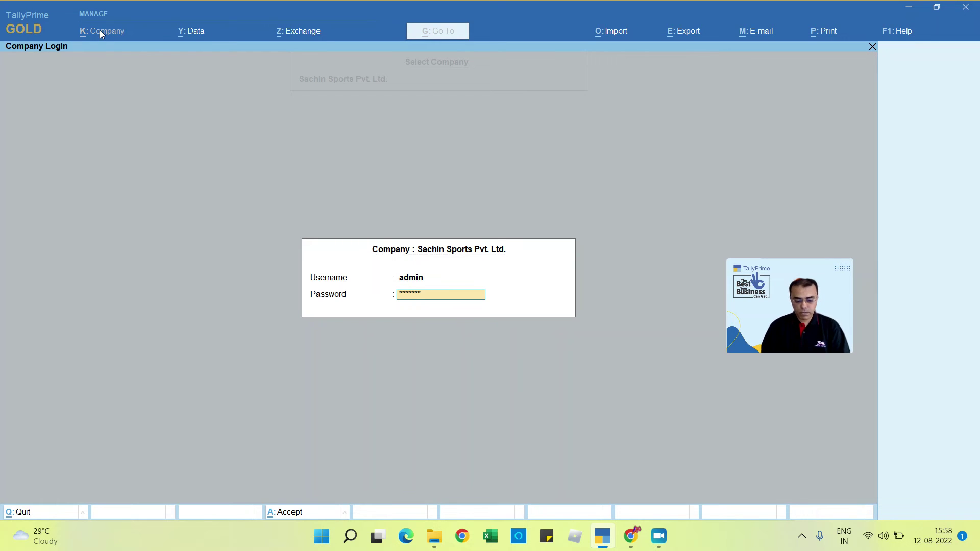
pyautogui.press('Return')
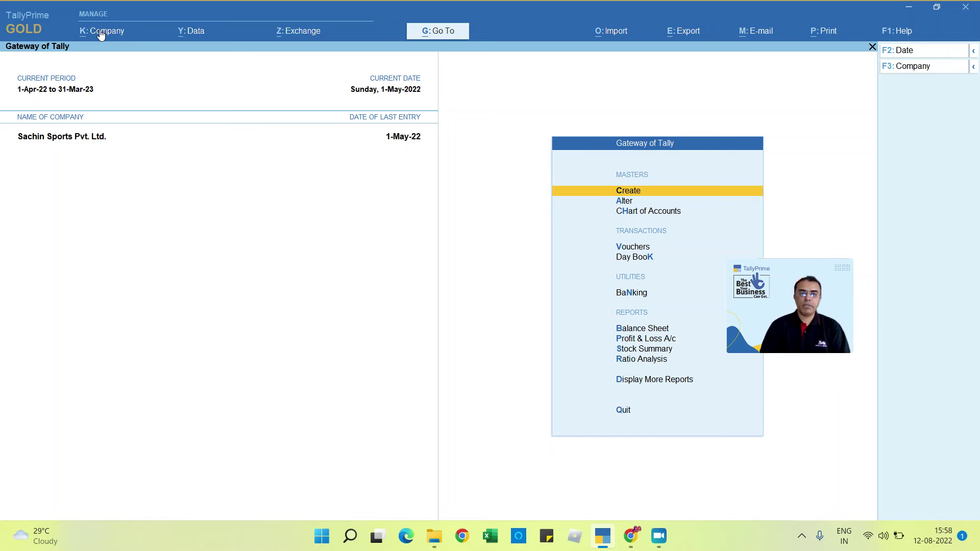
# Step: Open Level1 for alteration from the Company menu's User Roles list
pyautogui.click(101, 34)
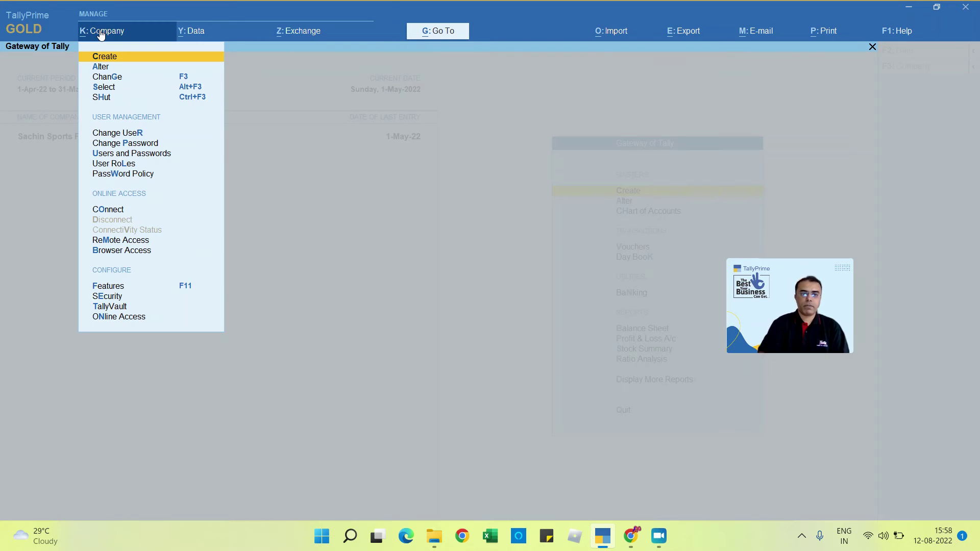
pyautogui.press('Down')
pyautogui.press('Down')
pyautogui.press('Down')
pyautogui.press('Down')
pyautogui.press('Down')
pyautogui.press('Down')
pyautogui.press('Down')
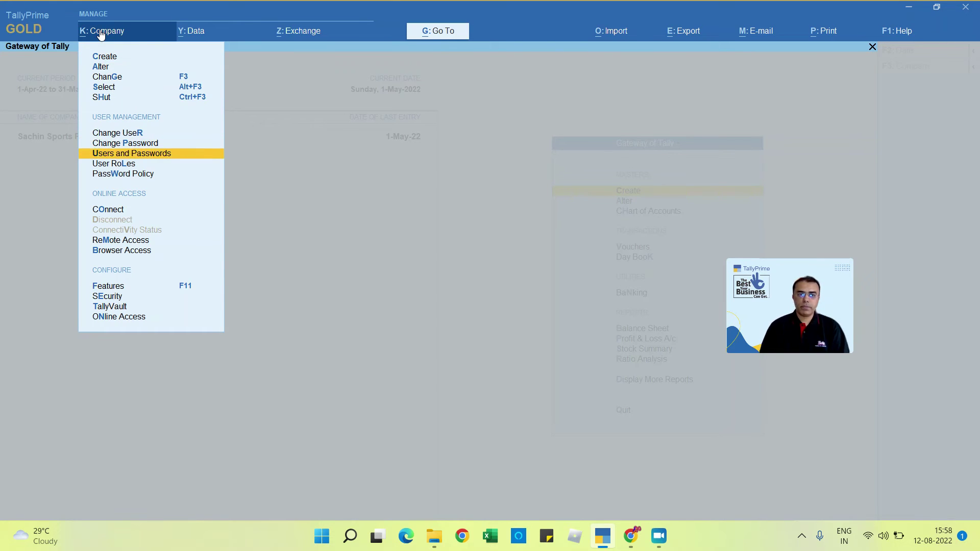
pyautogui.press('Down')
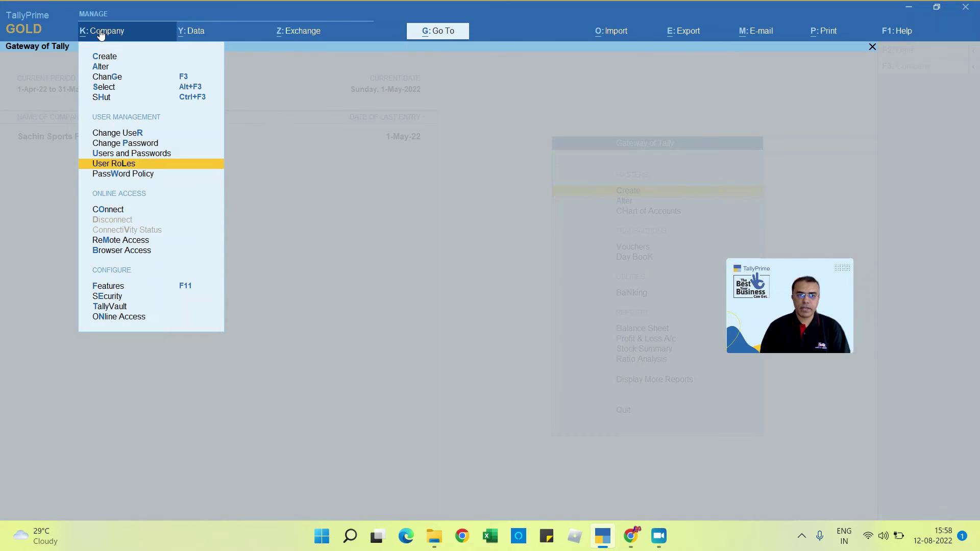
pyautogui.press('Return')
pyautogui.press('Down')
pyautogui.press('Down')
pyautogui.press('Down')
pyautogui.press('Down')
pyautogui.press('Return')
pyautogui.press('Return')
pyautogui.press('Return')
pyautogui.press('Return')
pyautogui.press('Return')
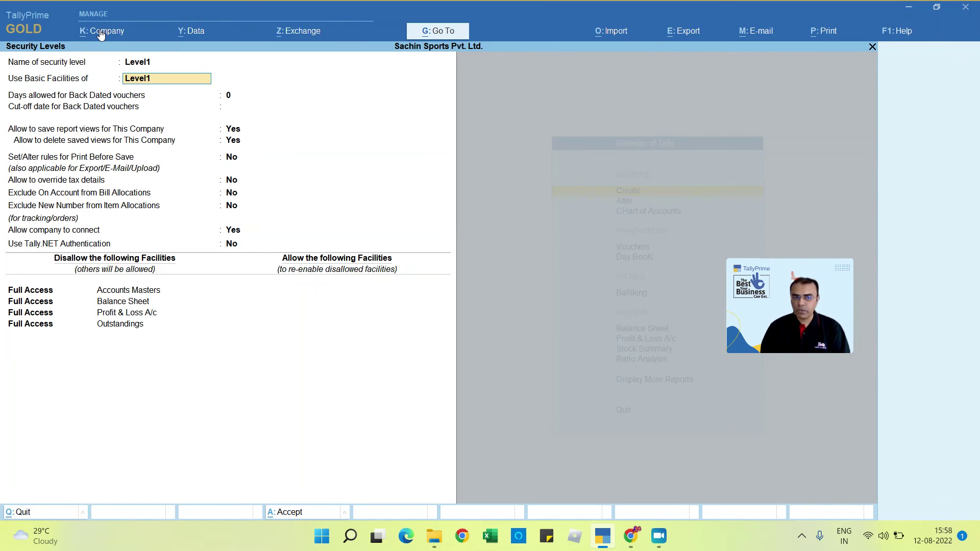
# Step: Add Alter – Sales to Level1's disallowed facilities
pyautogui.press('Return')
pyautogui.press('Return')
pyautogui.press('Return')
pyautogui.press('Return')
pyautogui.press('Return')
pyautogui.press('Return')
pyautogui.press('Return')
pyautogui.press('Return')
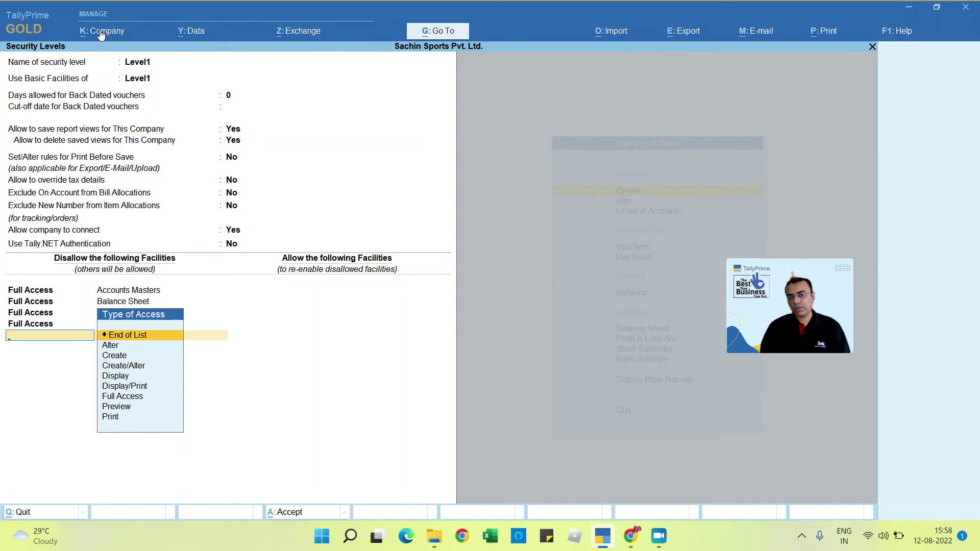
pyautogui.press('Down')
pyautogui.press('Down')
pyautogui.press('Up')
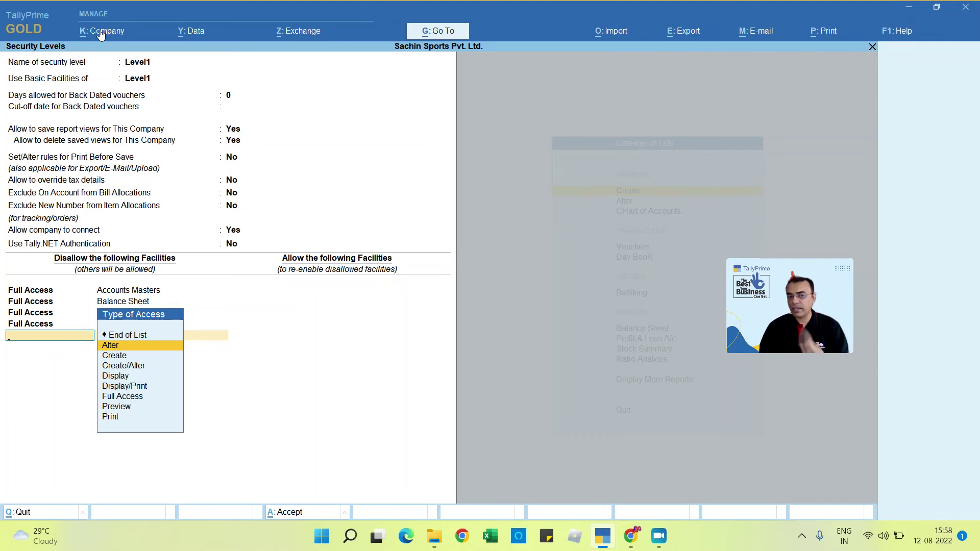
pyautogui.press('Return')
pyautogui.write('Sale')
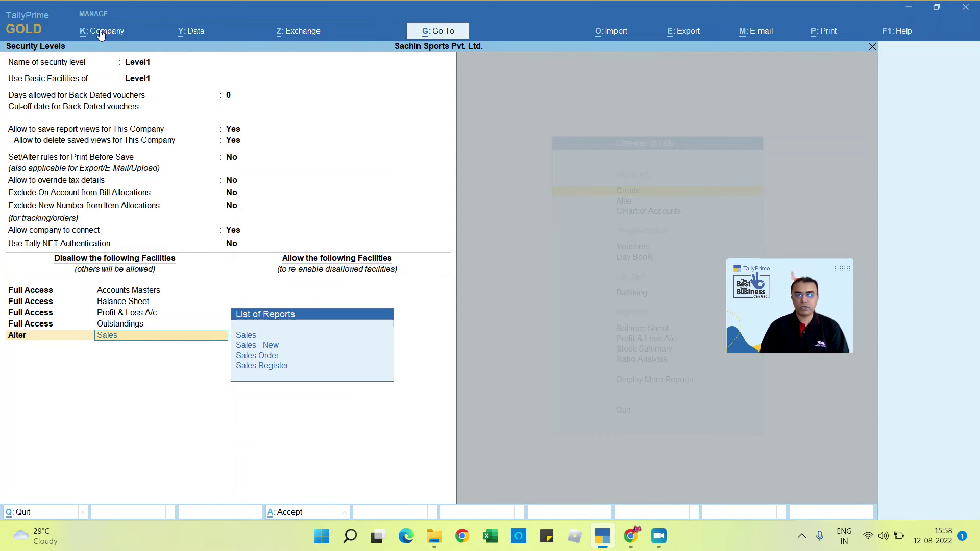
pyautogui.write('s')
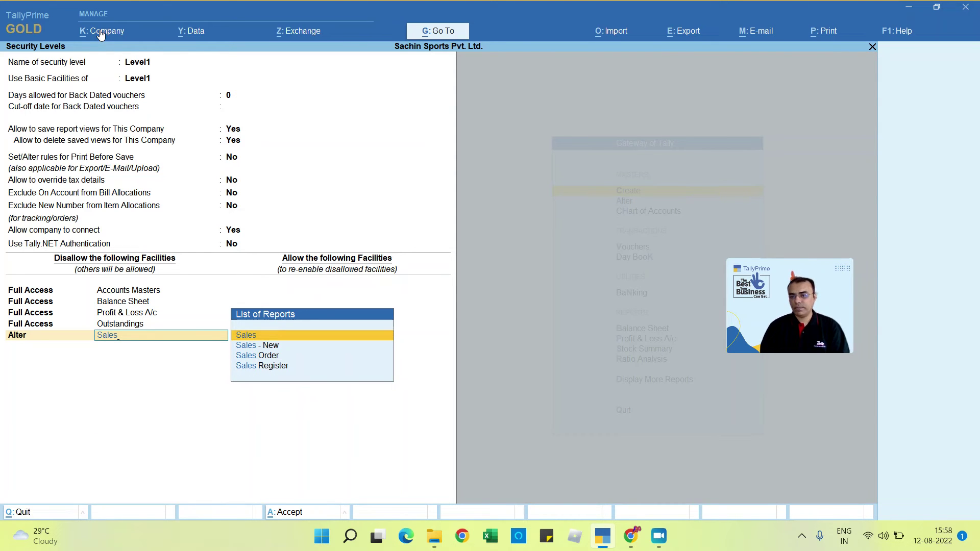
pyautogui.press('Return')
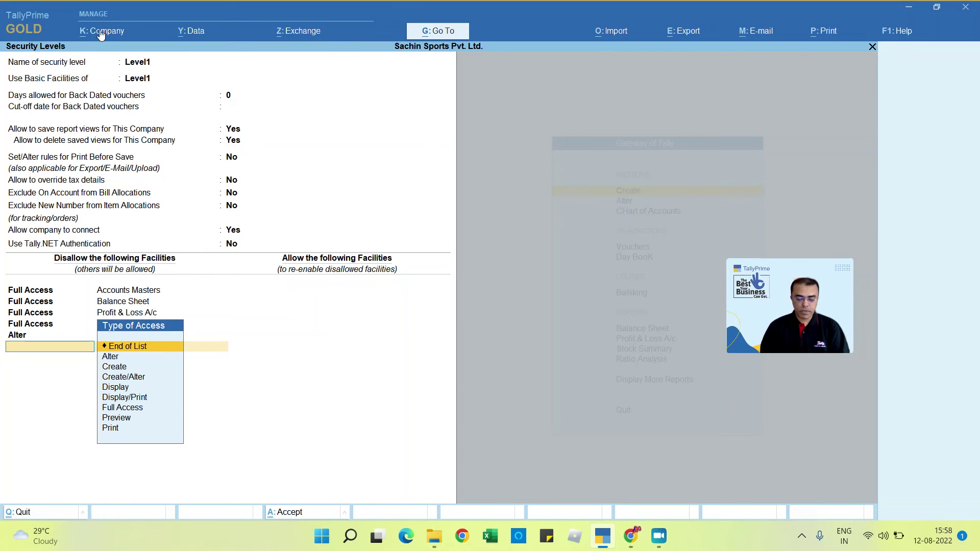
# Step: Add Create – Receipt as a disallowed facility, save Level1, and exit Security Levels
pyautogui.press('Down')
pyautogui.press('Down')
pyautogui.press('Return')
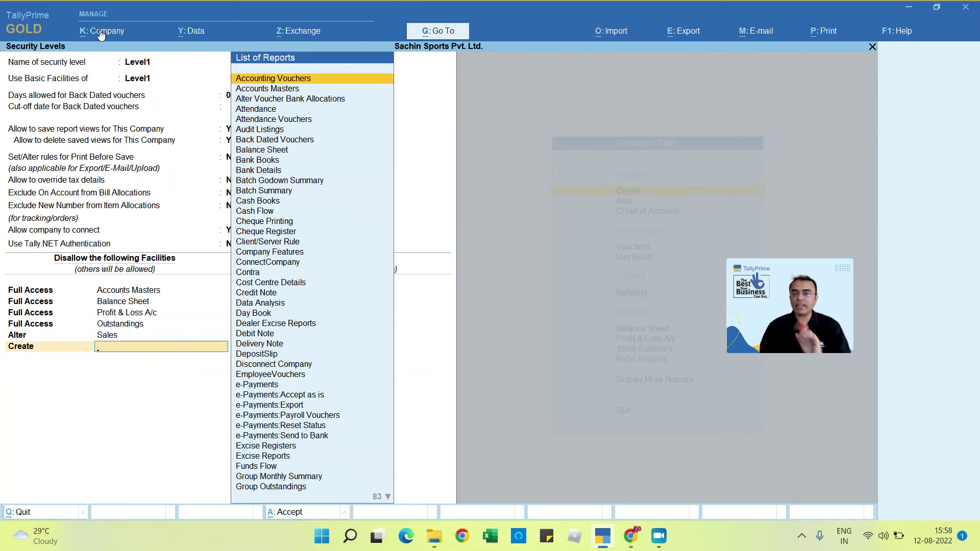
pyautogui.write('Rece')
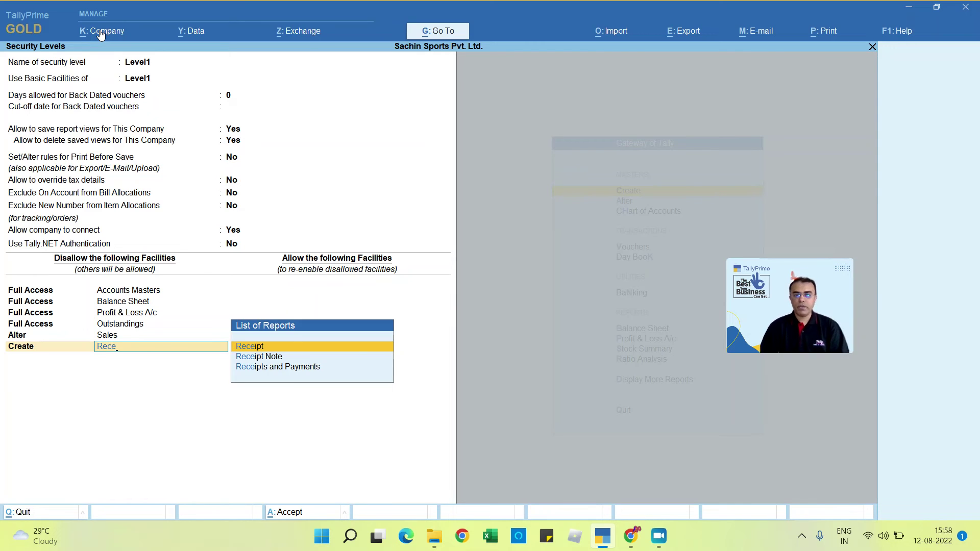
pyautogui.press('Return')
pyautogui.press('Return')
pyautogui.press('Return')
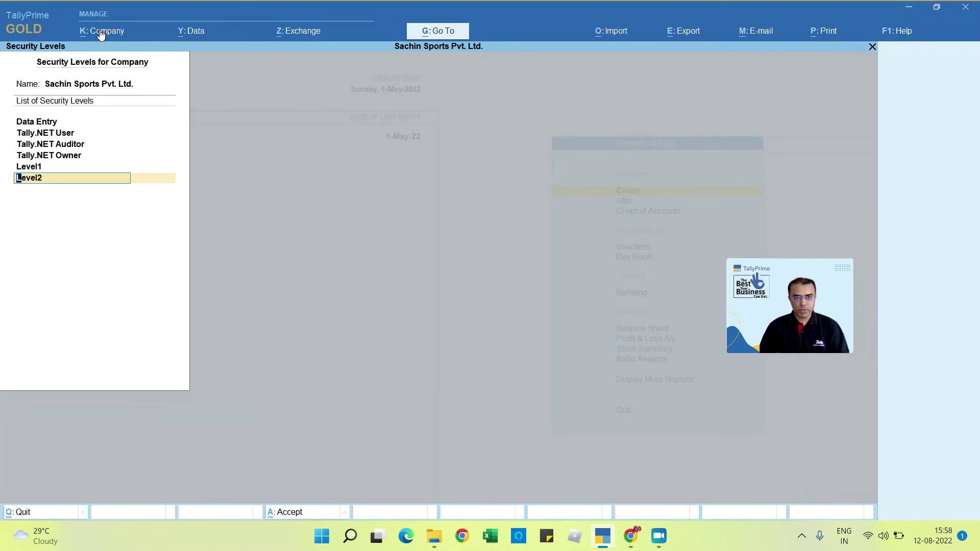
pyautogui.press('Return')
pyautogui.press('Return')
pyautogui.press('Return')
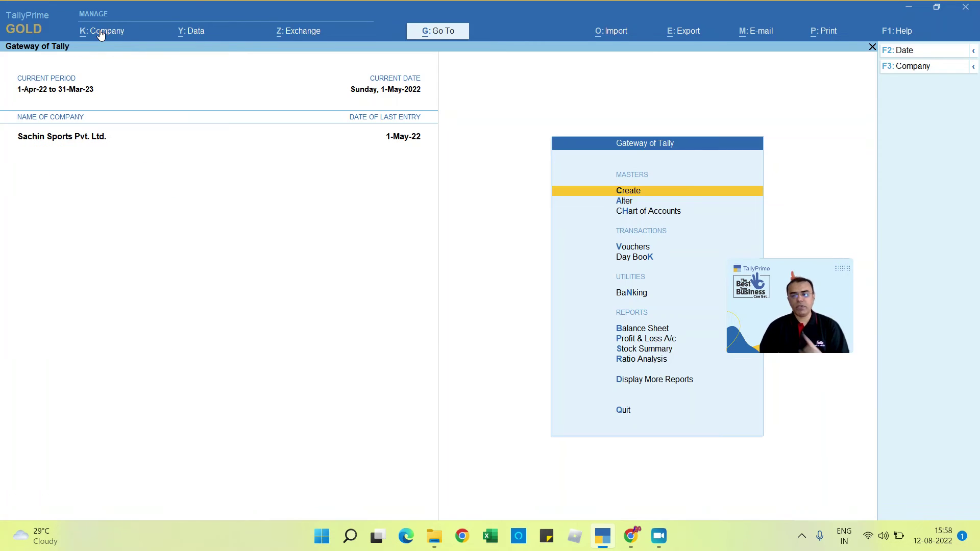
# Step: Shut and reopen Sachin Sports, logging in with another user's username and password
pyautogui.hotkey('alt', 'F1')
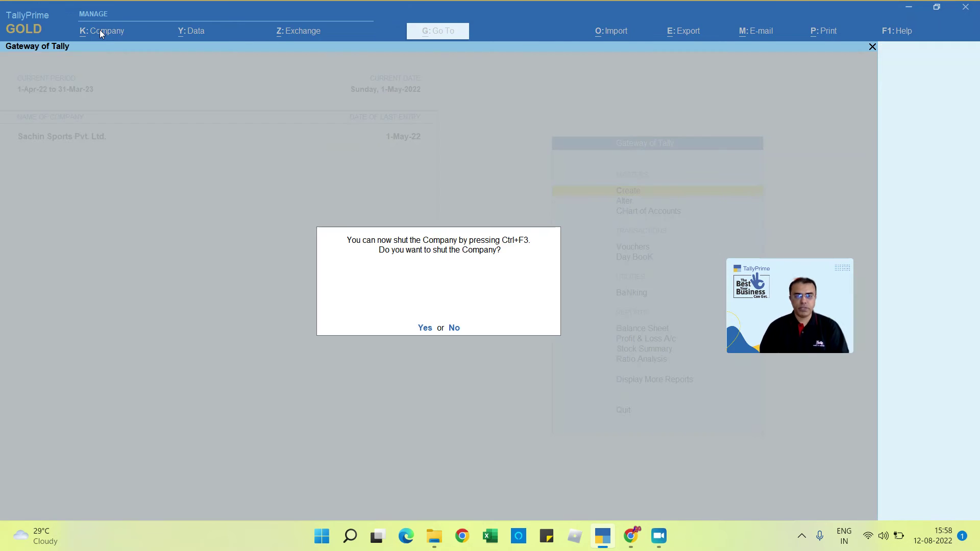
pyautogui.press('Return')
pyautogui.press('Return')
pyautogui.press('Return')
pyautogui.write('dhoni')
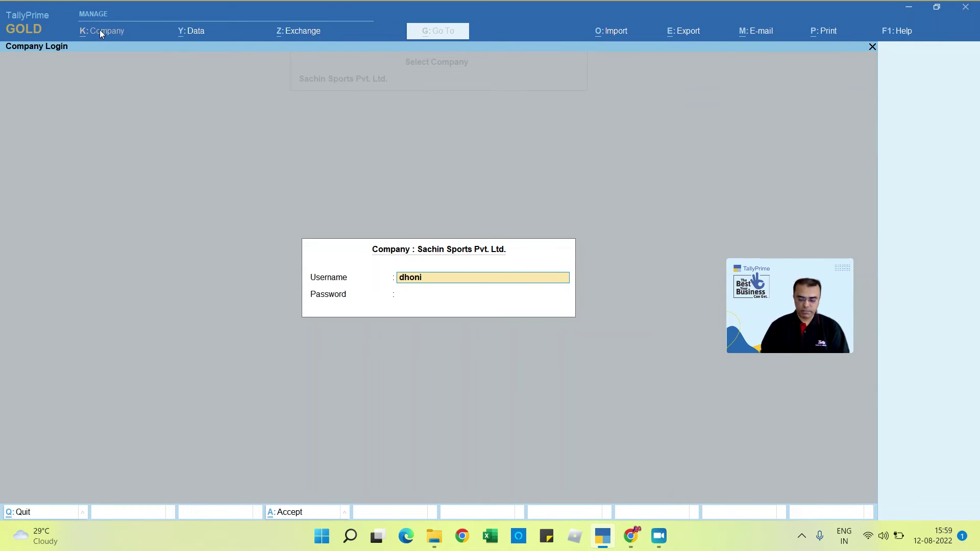
pyautogui.press('Return')
pyautogui.write('*')
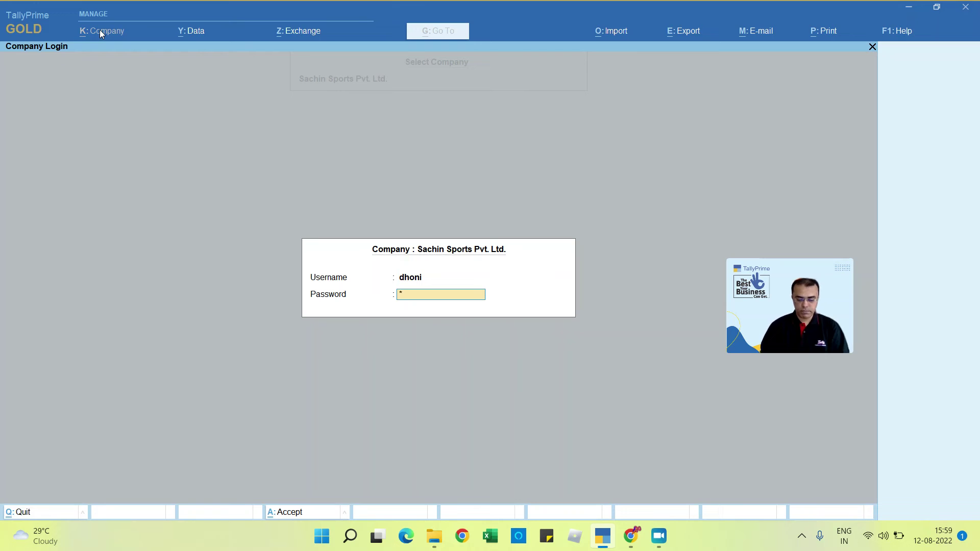
pyautogui.press('Return')
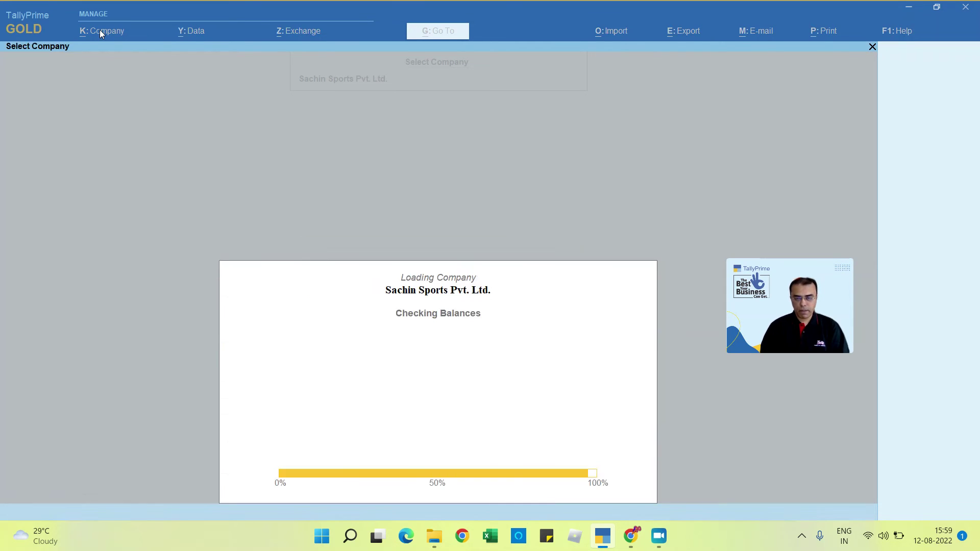
# Step: Change the current period to start from 1.4.20
pyautogui.hotkey('alt', 'F2')
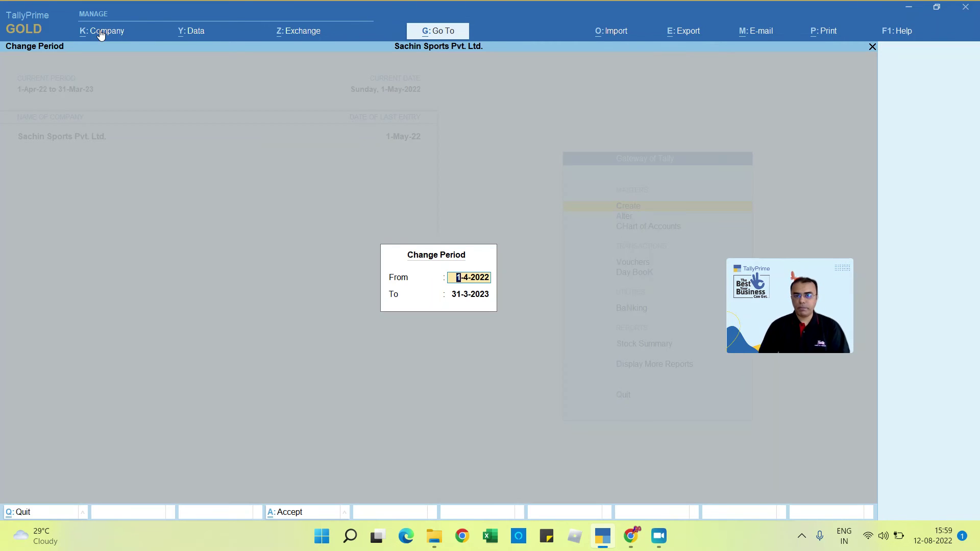
pyautogui.write('1.4.20')
pyautogui.press('Return')
pyautogui.press('Return')
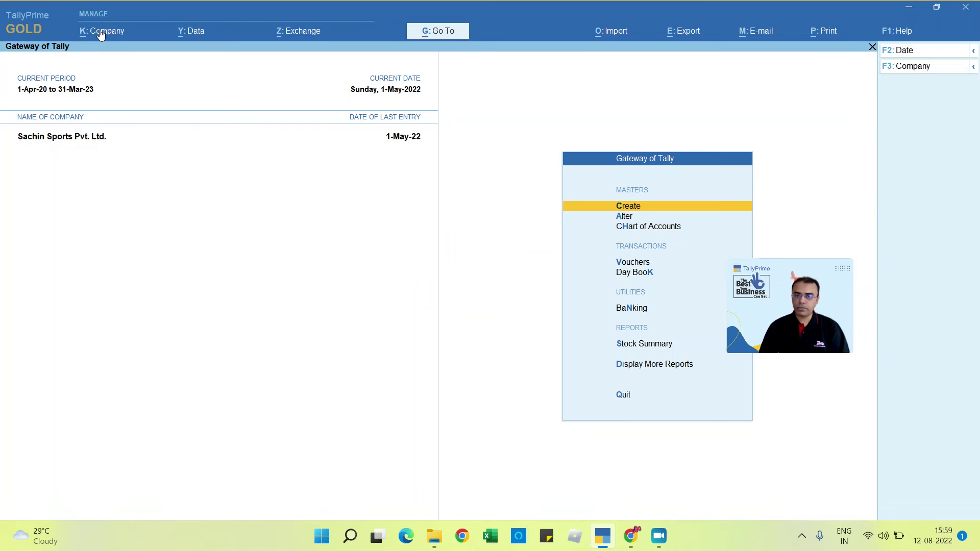
pyautogui.press('d')
pyautogui.press('a')
pyautogui.press('s')
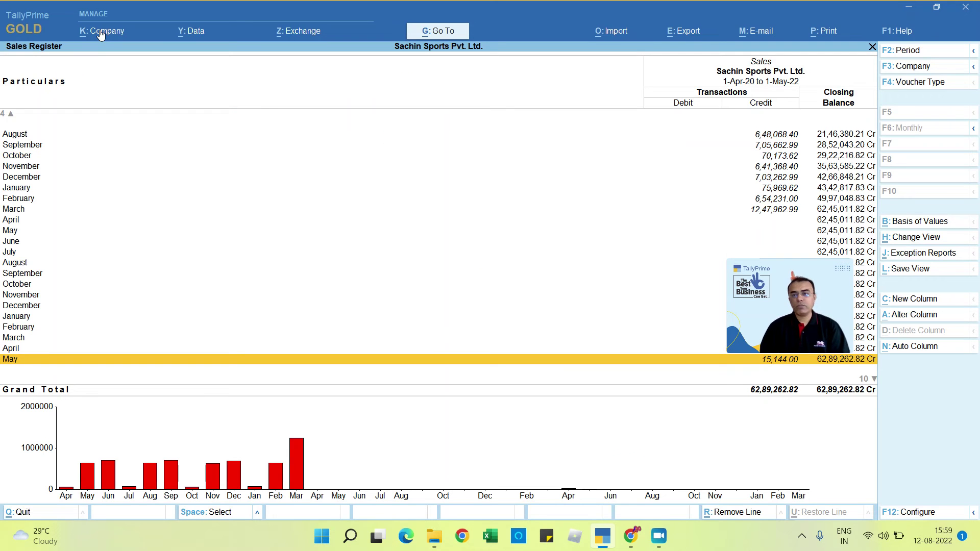
pyautogui.press('Up')
pyautogui.press('Up')
pyautogui.press('Up')
pyautogui.press('Up')
pyautogui.press('Up')
pyautogui.press('Up')
pyautogui.press('Up')
pyautogui.press('Up')
pyautogui.press('Up')
pyautogui.press('Up')
pyautogui.press('Up')
pyautogui.press('Up')
pyautogui.press('Up')
pyautogui.press('Up')
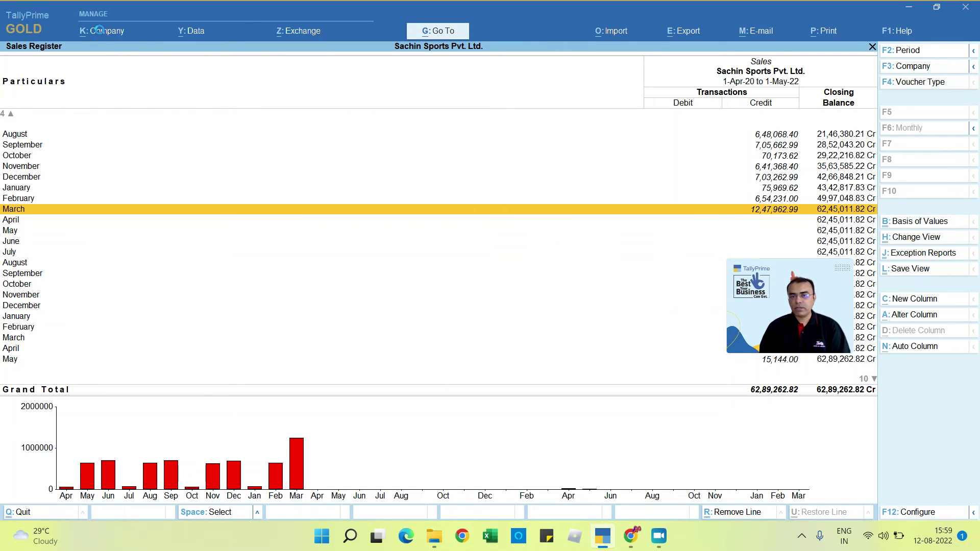
pyautogui.press('Return')
pyautogui.press('Return')
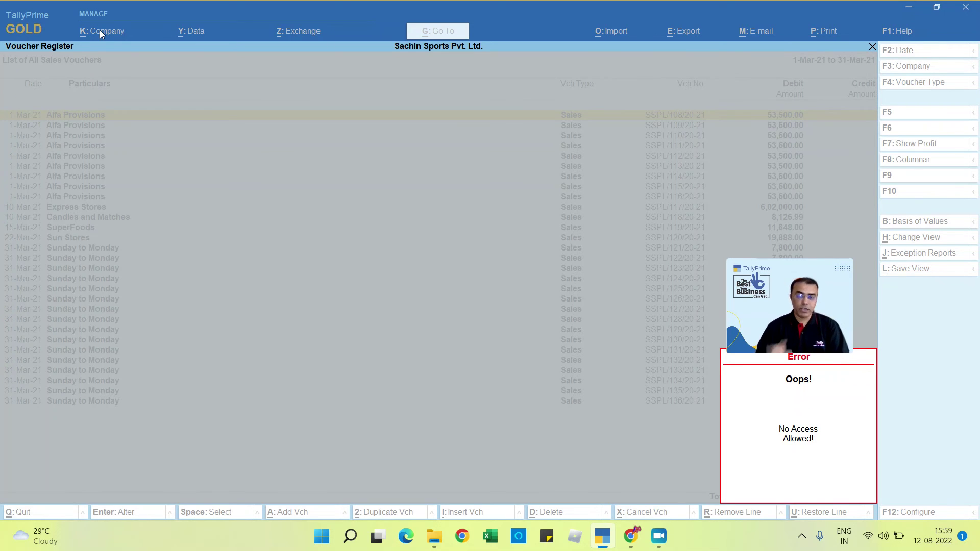
pyautogui.press('Escape')
pyautogui.press('Escape')
pyautogui.press('Escape')
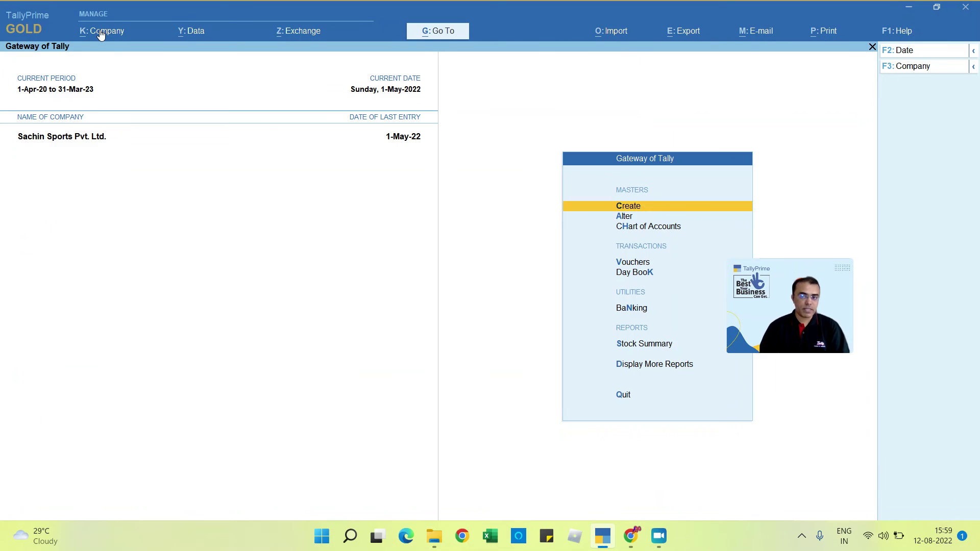
# Step: Start a Sales voucher with Alfa Provisions as the party and view its details
pyautogui.press('Down')
pyautogui.press('Down')
pyautogui.press('Down')
pyautogui.press('Return')
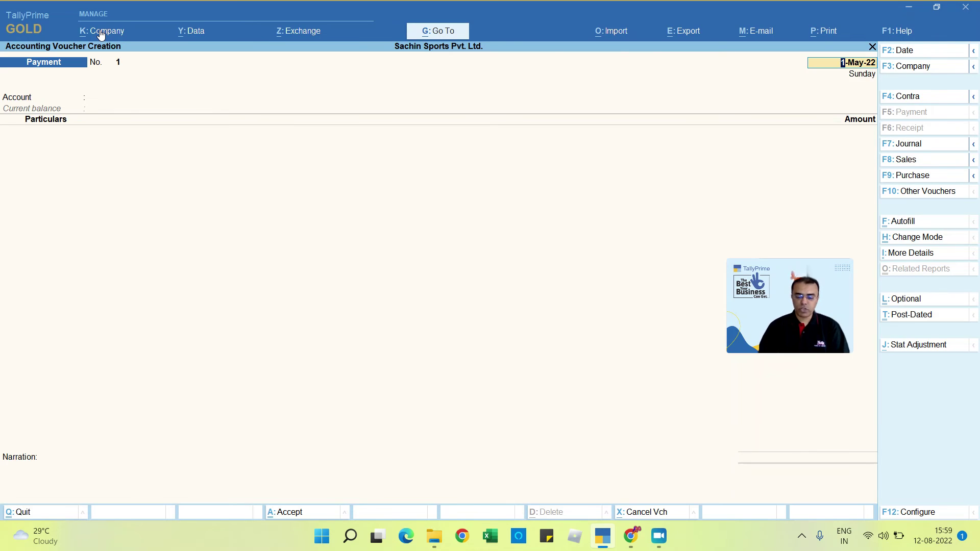
pyautogui.press('F8')
pyautogui.press('Return')
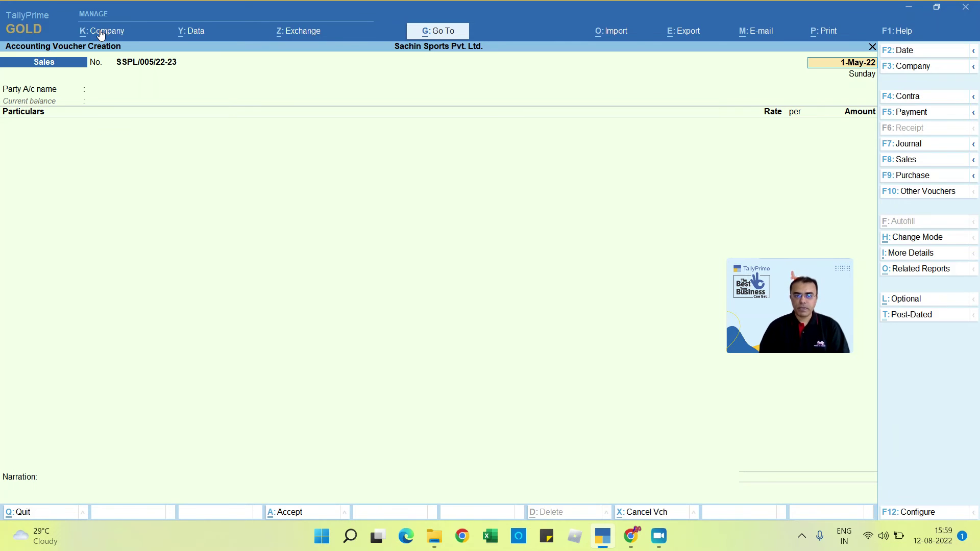
pyautogui.press('Return')
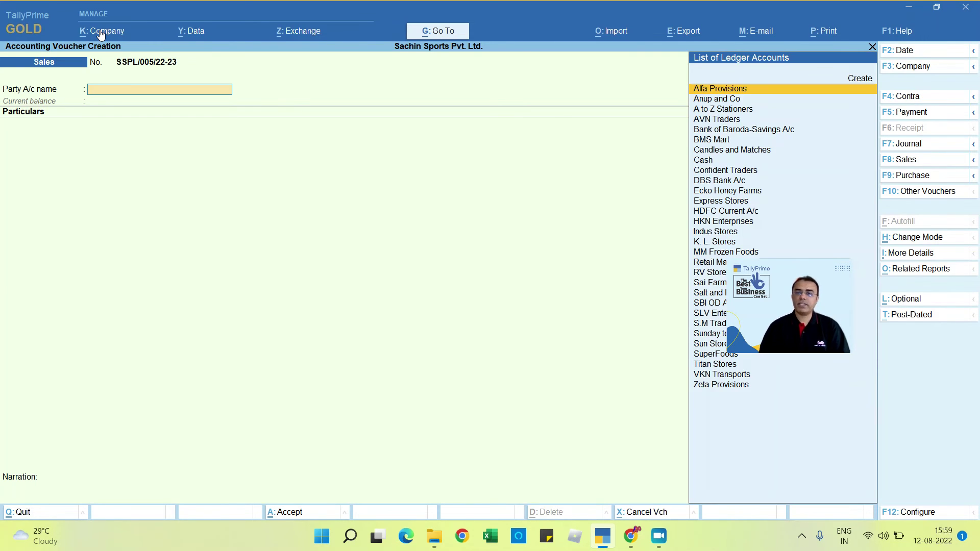
pyautogui.press('Return')
pyautogui.hotkey('ctrl', 'a')
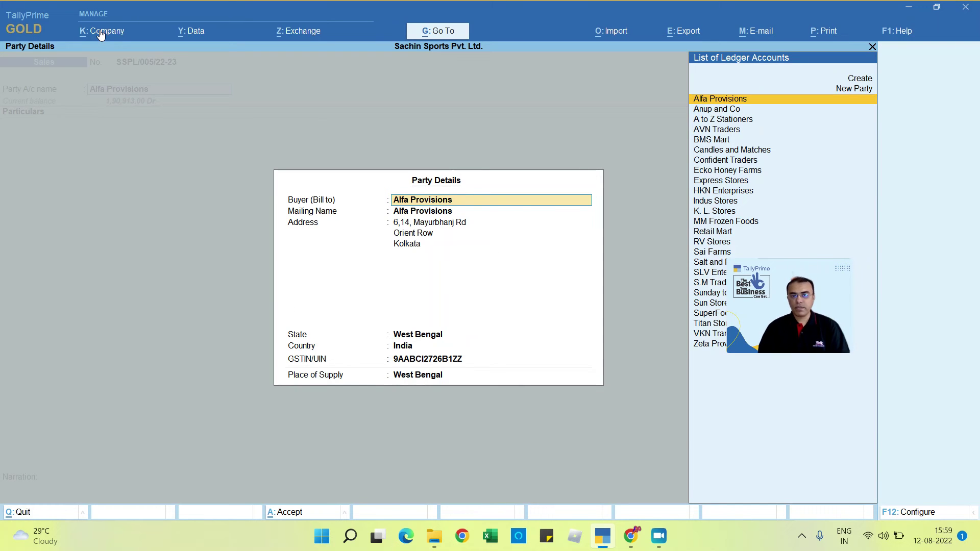
# Step: Quit the Sales voucher without saving and return to the Gateway of Tally
pyautogui.press('Escape')
pyautogui.press('Escape')
pyautogui.press('Escape')
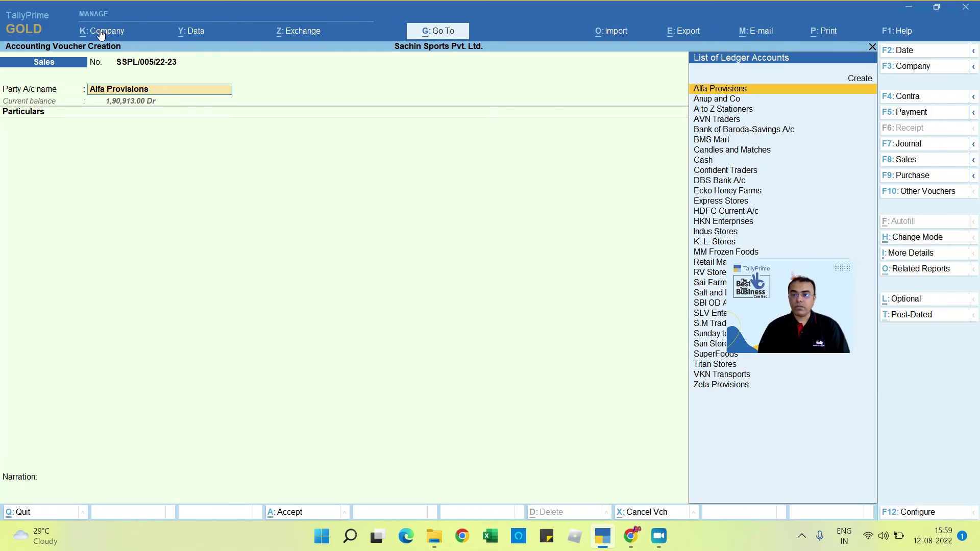
pyautogui.press('Escape')
pyautogui.press('y')
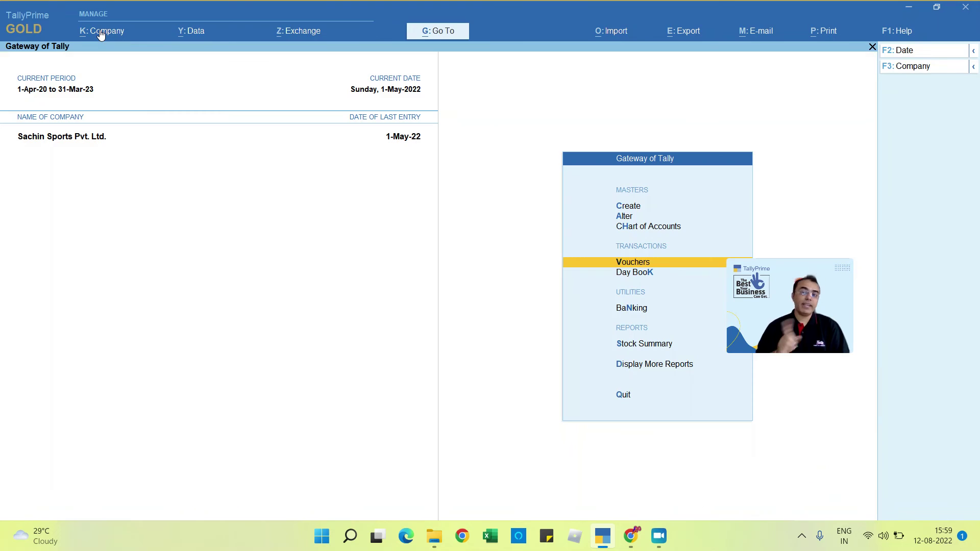
pyautogui.press('Return')
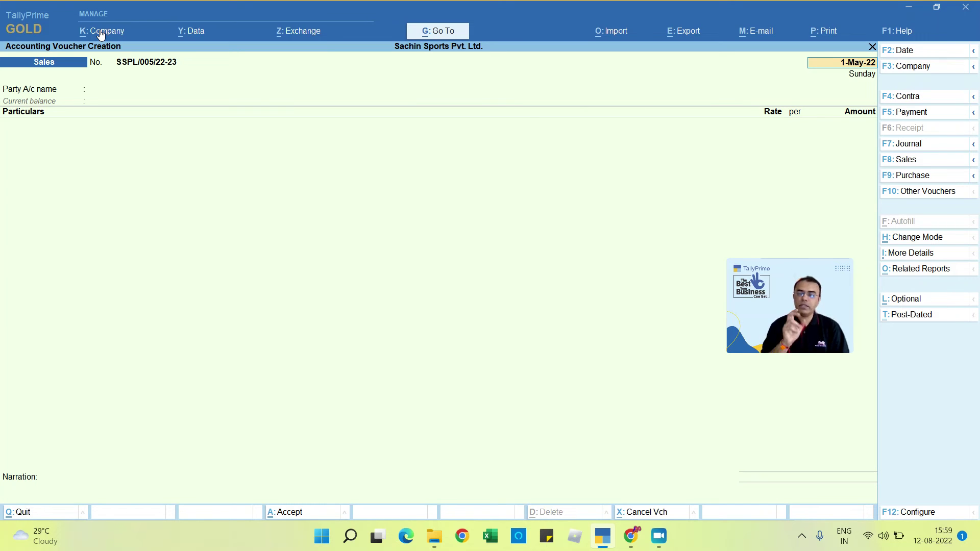
pyautogui.press('Escape')
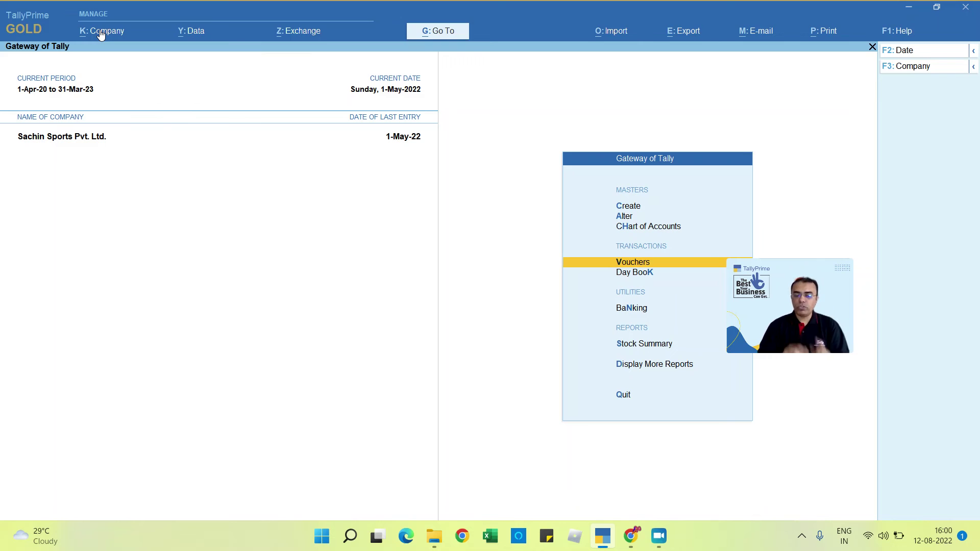
# Step: Close the company and reopen Sachin Sports Pvt. Ltd. logged in as admin with its password
pyautogui.click(101, 32)
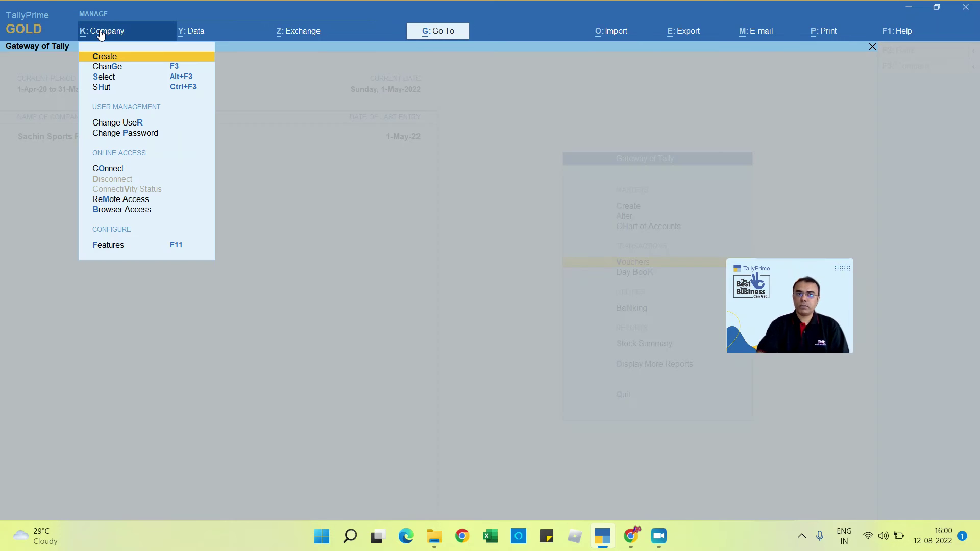
pyautogui.press('Escape')
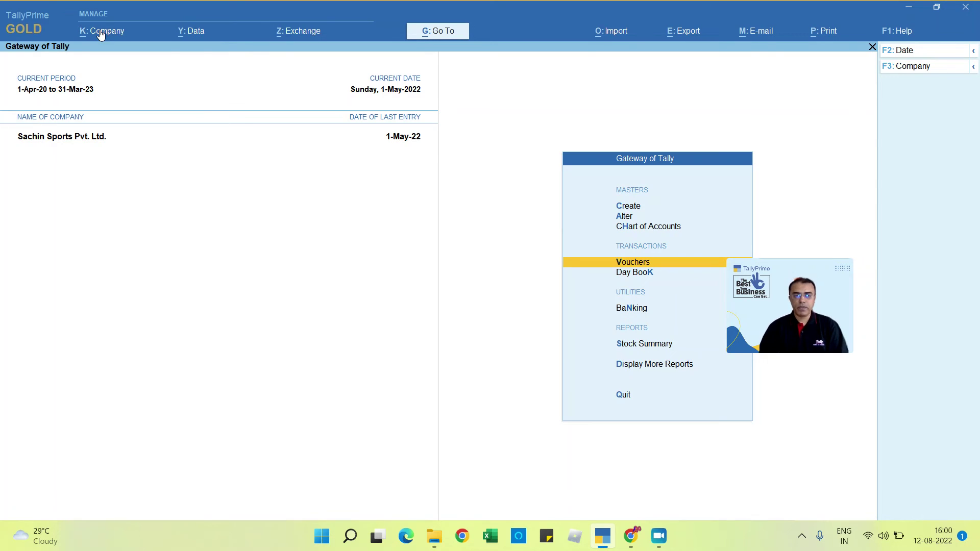
pyautogui.hotkey('alt', 'F1')
pyautogui.press('Return')
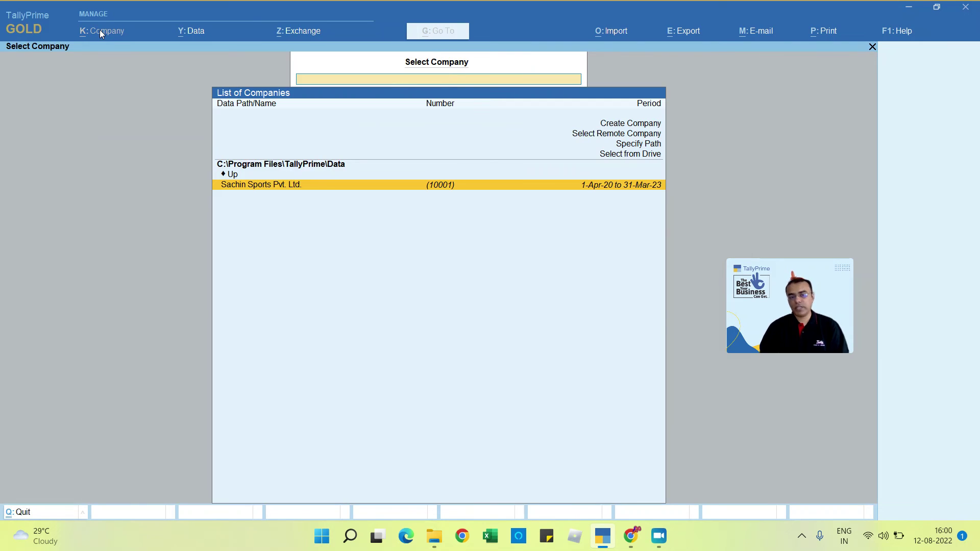
pyautogui.press('Return')
pyautogui.write('admin')
pyautogui.press('Return')
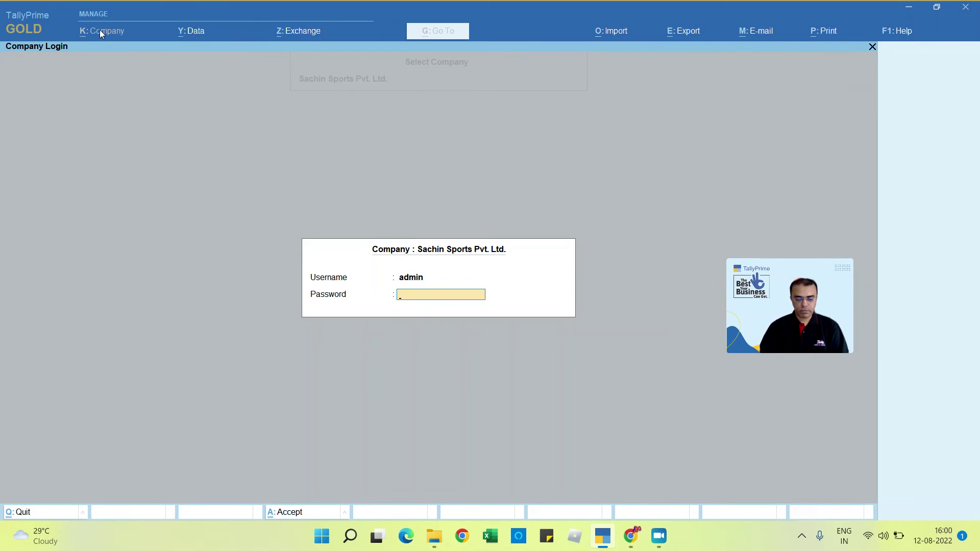
pyautogui.write('********')
pyautogui.press('Return')
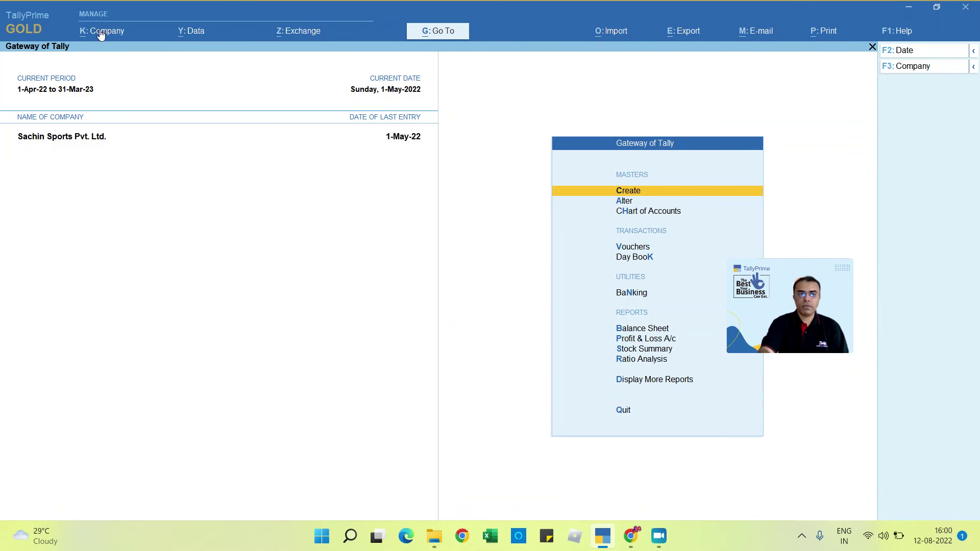
# Step: Open Password Policy under User Management in the Company menu
pyautogui.click(101, 34)
pyautogui.press('Up')
pyautogui.press('Up')
pyautogui.press('Up')
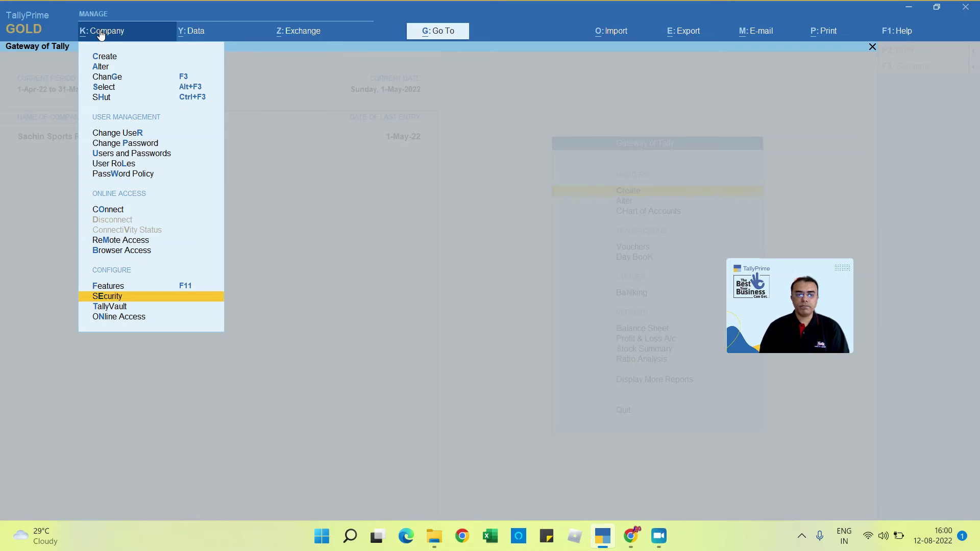
pyautogui.press('Up')
pyautogui.press('Up')
pyautogui.press('Up')
pyautogui.press('Up')
pyautogui.press('Up')
pyautogui.press('Up')
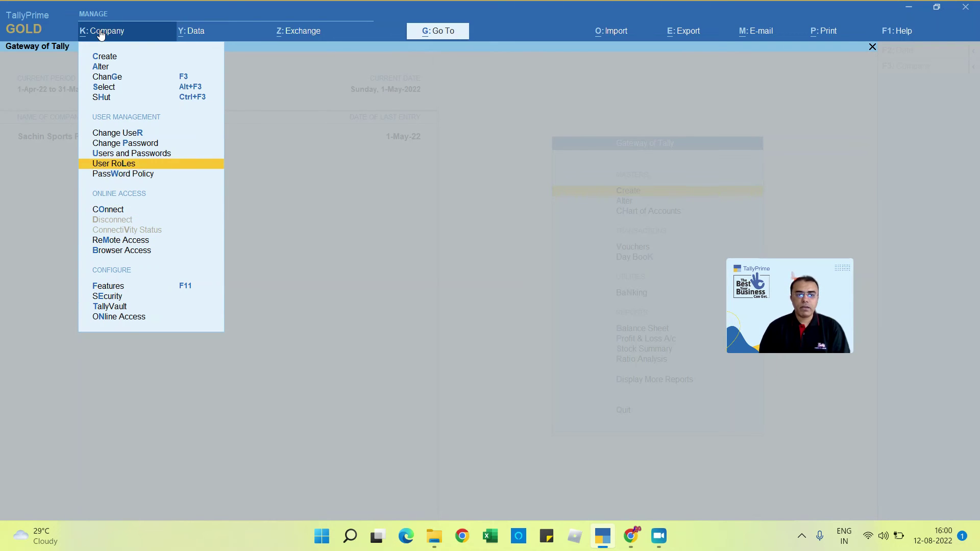
pyautogui.press('Down')
pyautogui.press('Return')
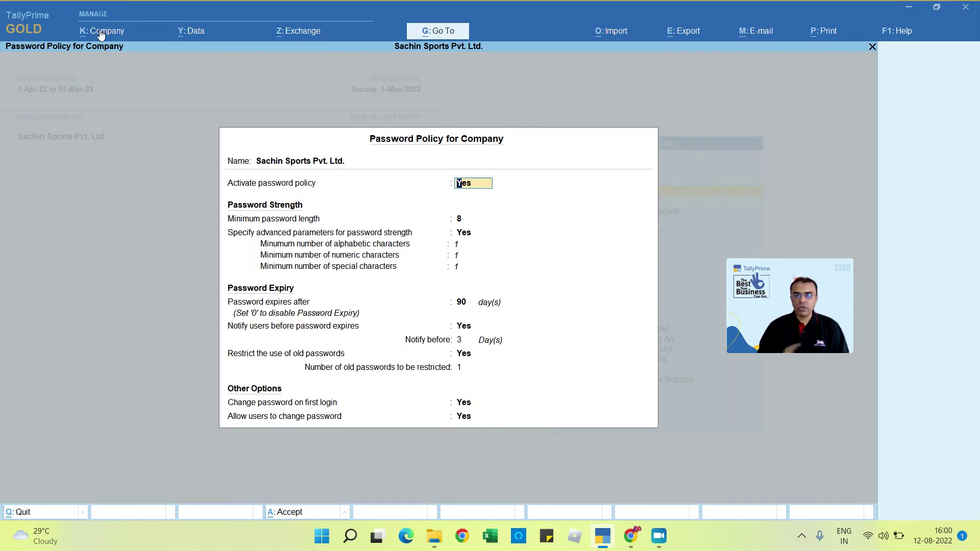
# Step: Keep policy active: length 8, one letter/digit/symbol, 90-day expiry, 3-day notice, 1 old password restricted
pyautogui.press('Return')
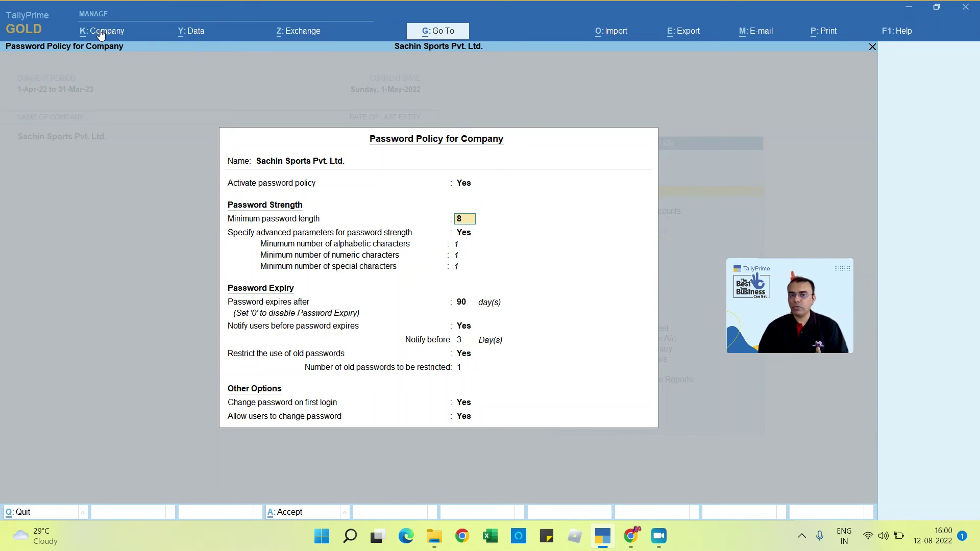
pyautogui.press('Return')
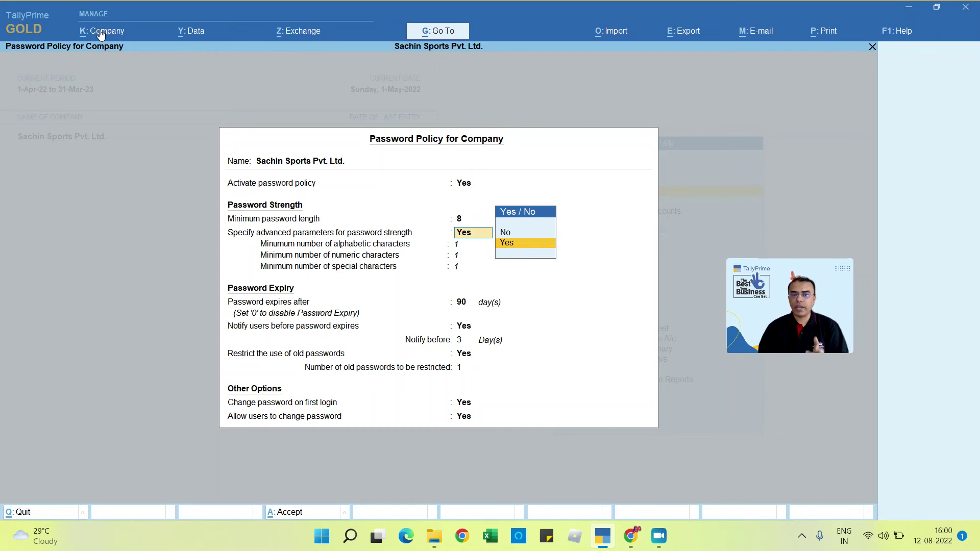
pyautogui.press('Return')
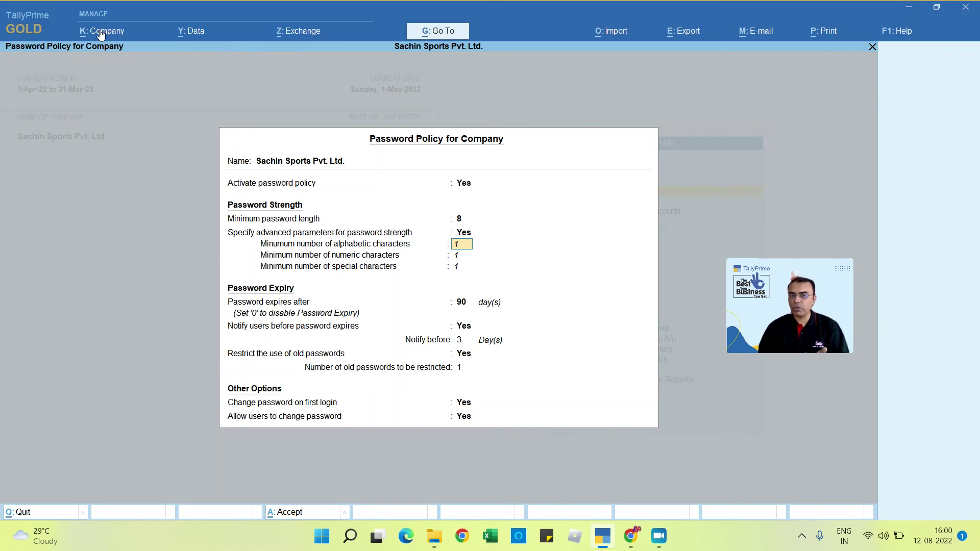
pyautogui.press('Return')
pyautogui.press('Return')
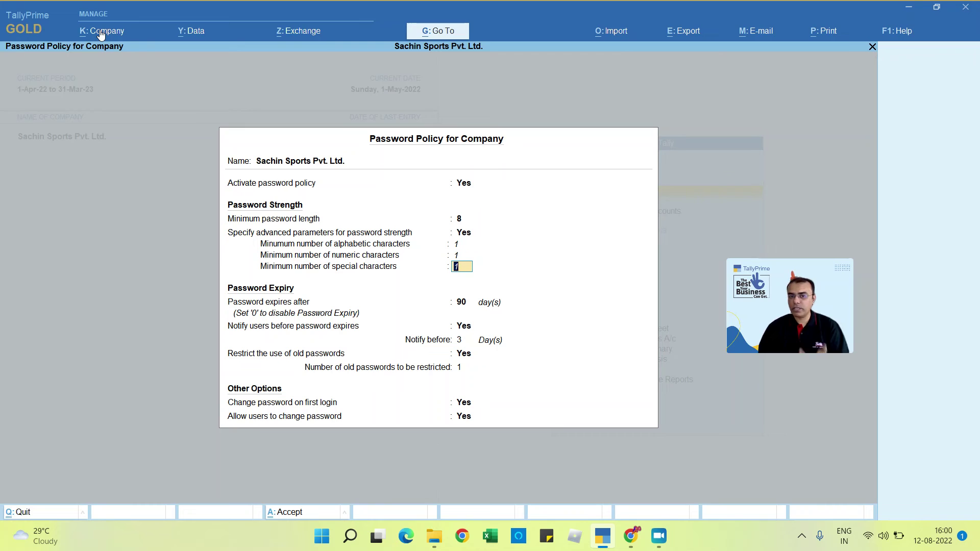
pyautogui.press('Return')
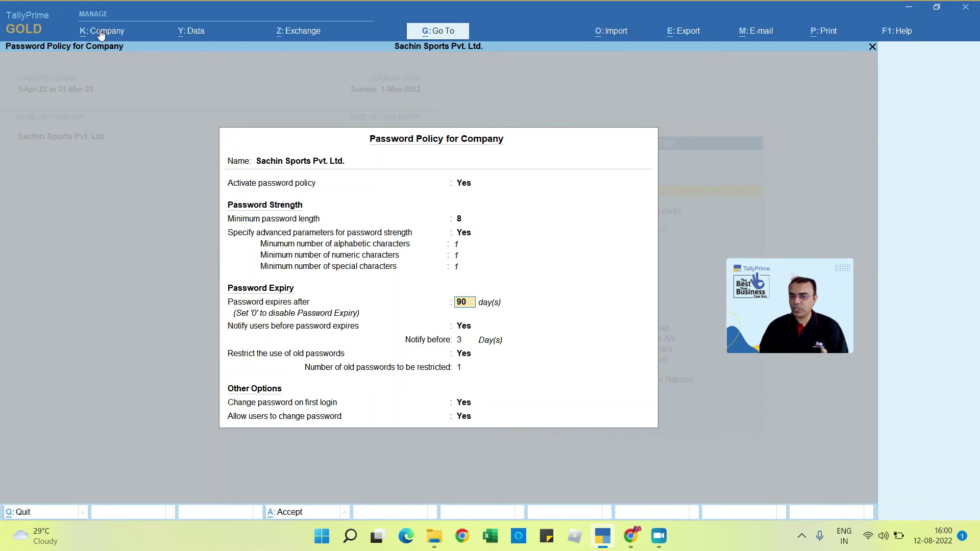
pyautogui.press('Return')
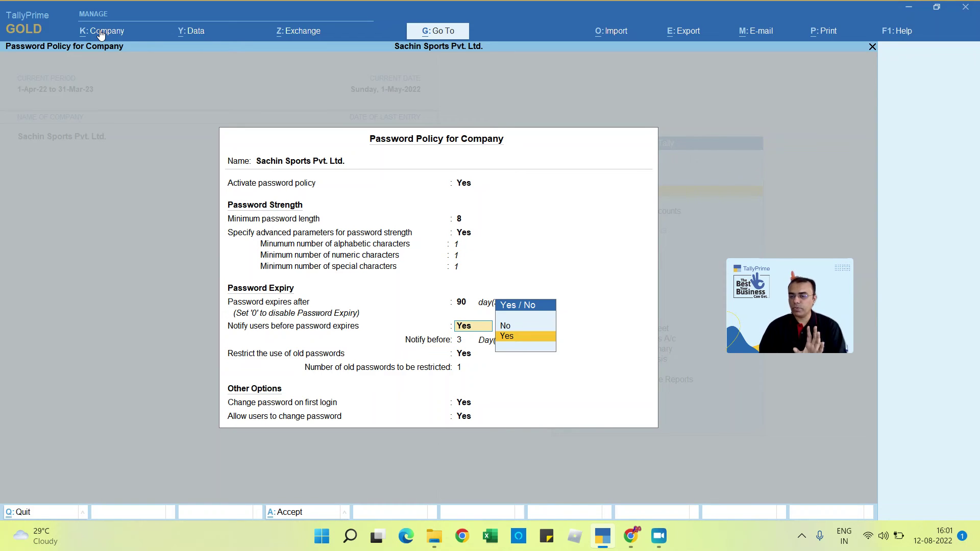
pyautogui.press('Return')
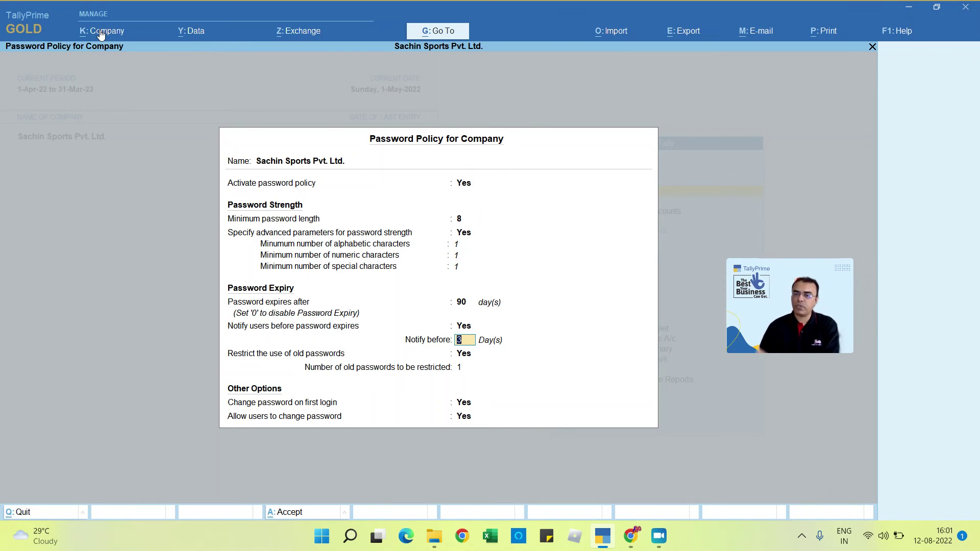
pyautogui.press('Return')
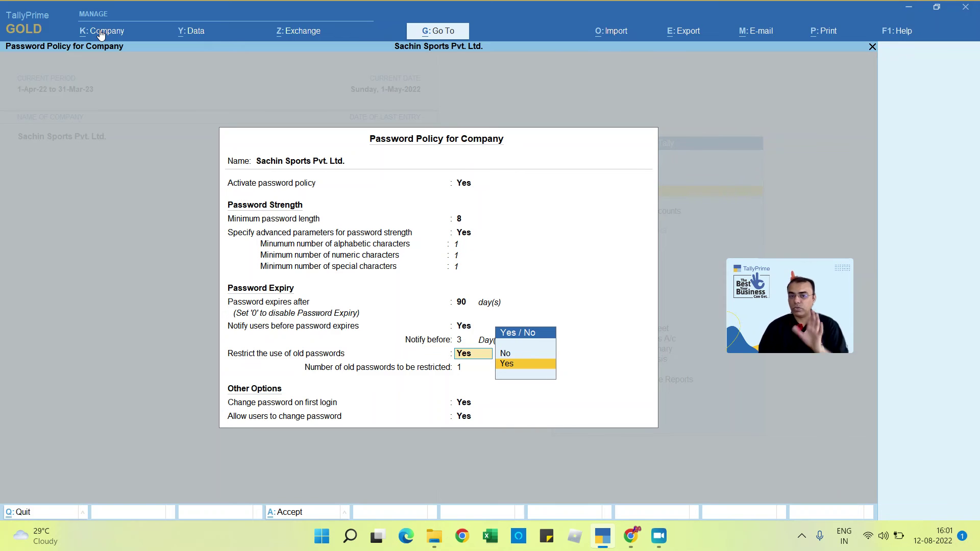
pyautogui.press('Return')
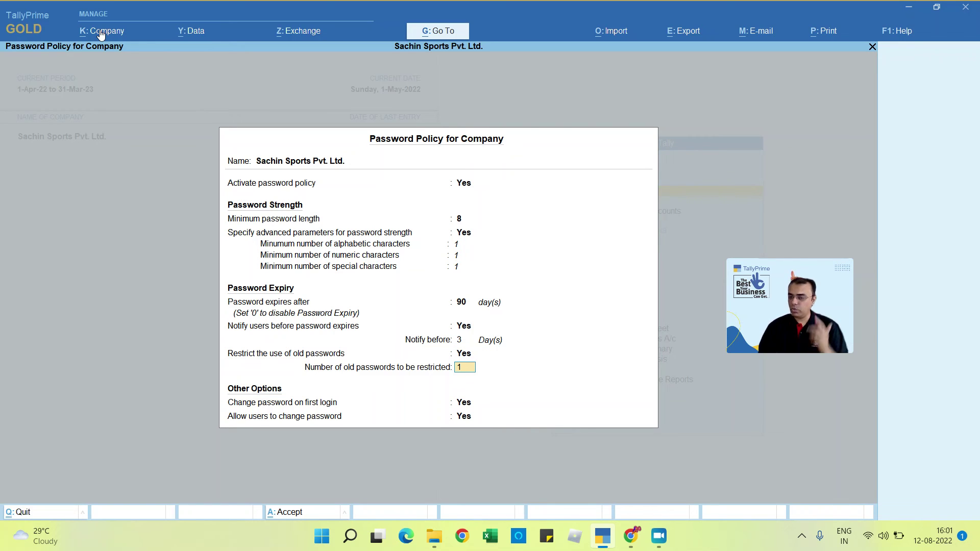
pyautogui.press('Return')
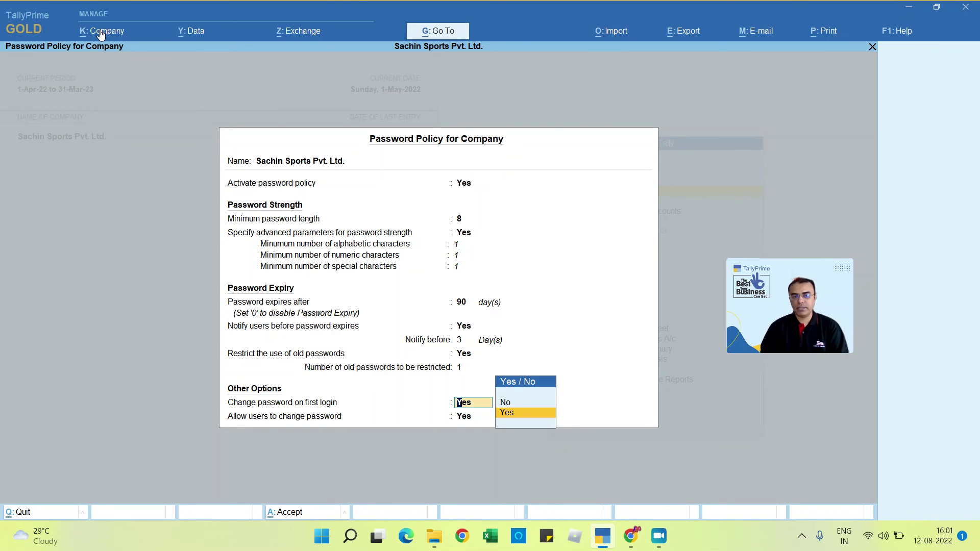
# Step: Set first-login password change and user password changes to Yes, then accept the policy
pyautogui.press('Return')
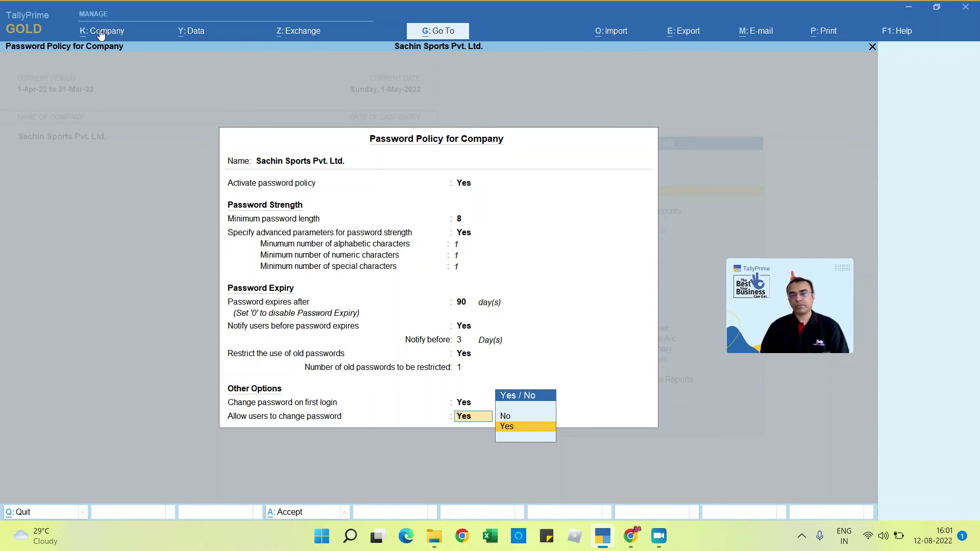
pyautogui.press('Return')
pyautogui.press('Return')
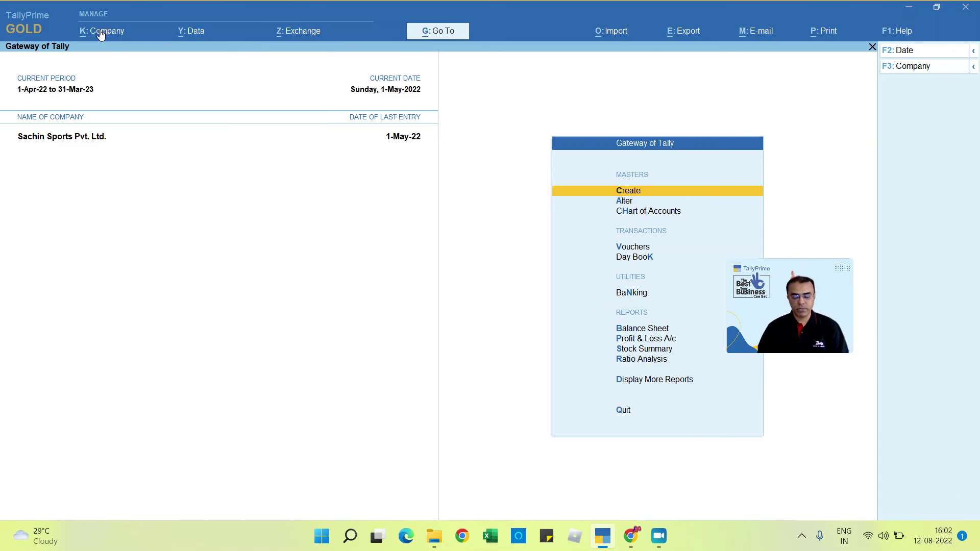
# Step: Encrypt the company with TallyVault, entering and confirming the vault password
pyautogui.click(101, 32)
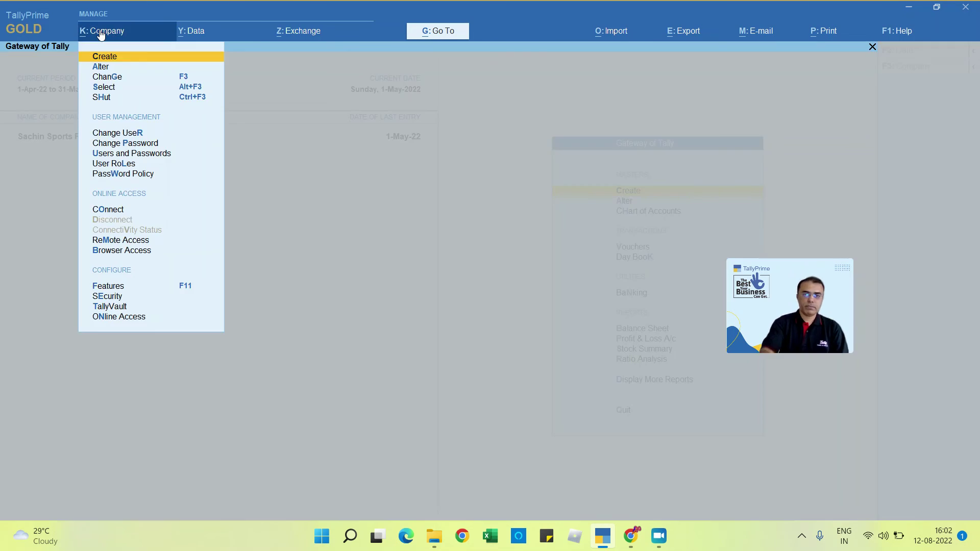
pyautogui.press('Down')
pyautogui.press('Down')
pyautogui.press('Down')
pyautogui.press('Down')
pyautogui.press('Down')
pyautogui.press('Down')
pyautogui.press('Down')
pyautogui.press('Down')
pyautogui.press('Down')
pyautogui.press('Down')
pyautogui.press('Down')
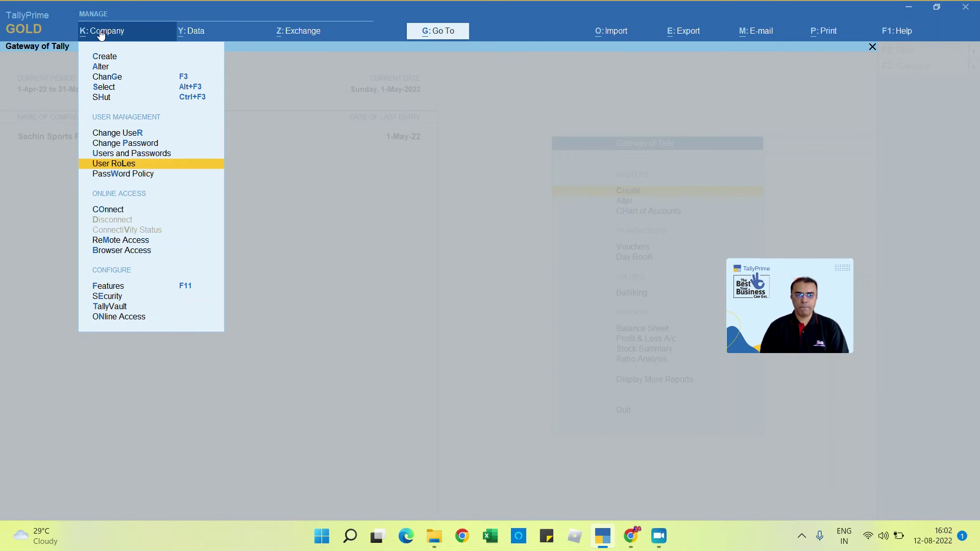
pyautogui.press('Down')
pyautogui.press('Down')
pyautogui.press('Down')
pyautogui.press('Down')
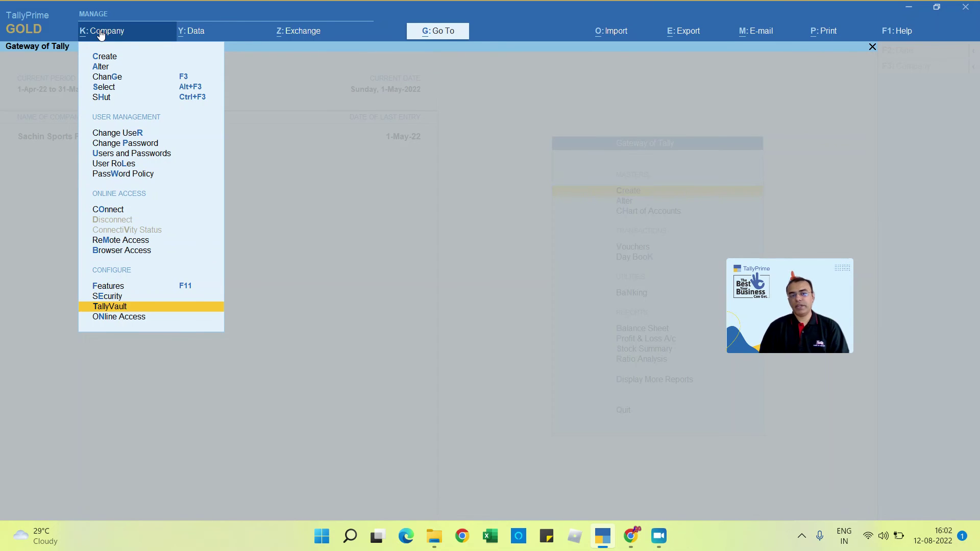
pyautogui.press('Return')
pyautogui.press('Return')
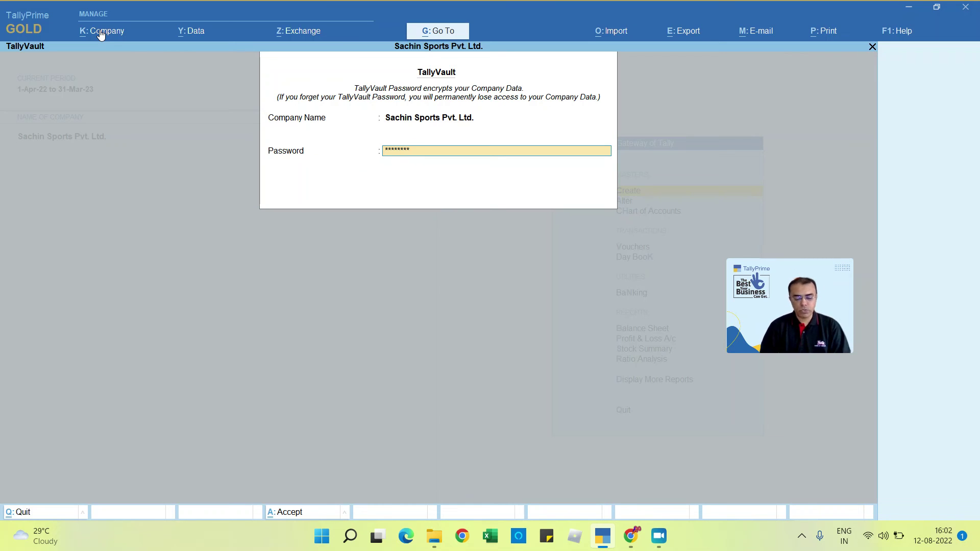
pyautogui.write('*')
pyautogui.press('Return')
pyautogui.write('*')
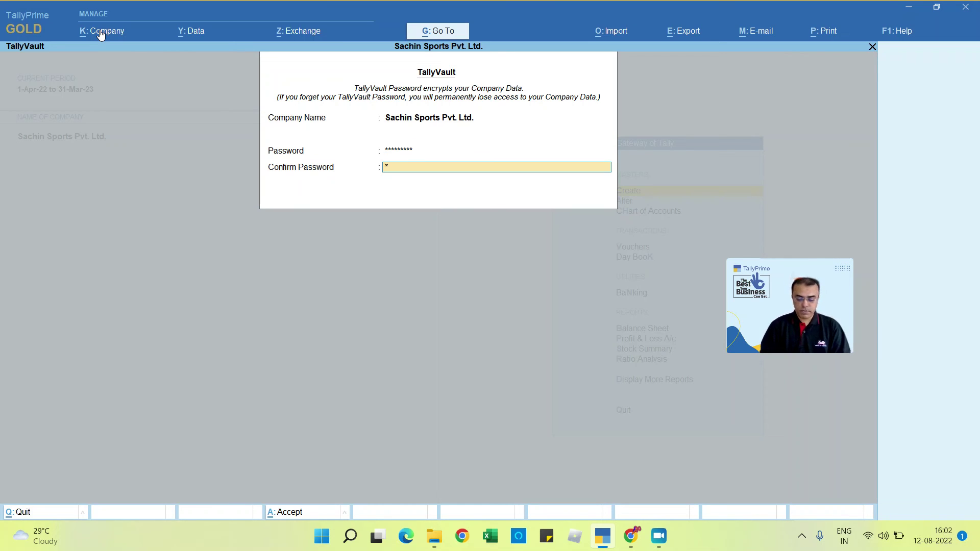
pyautogui.write('****')
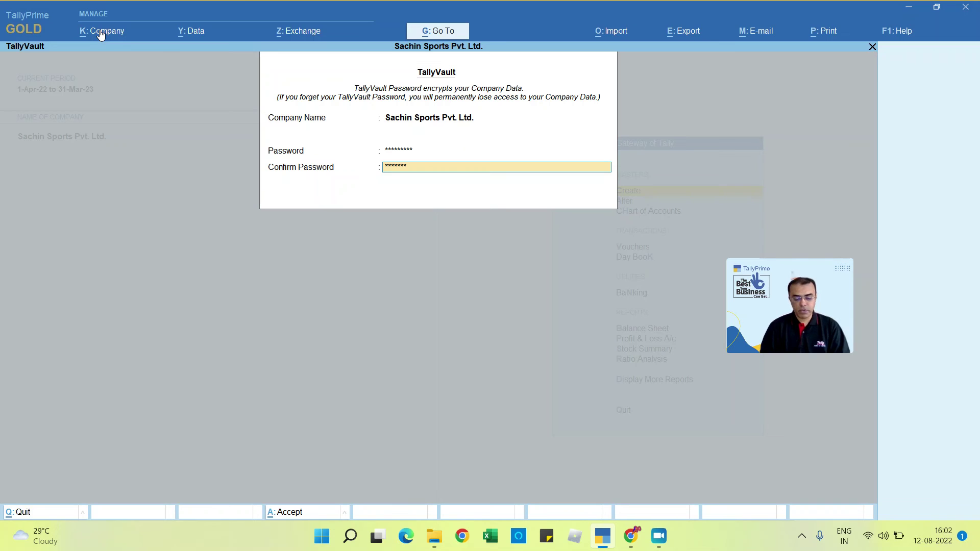
pyautogui.write('****')
pyautogui.press('Return')
pyautogui.press('Return')
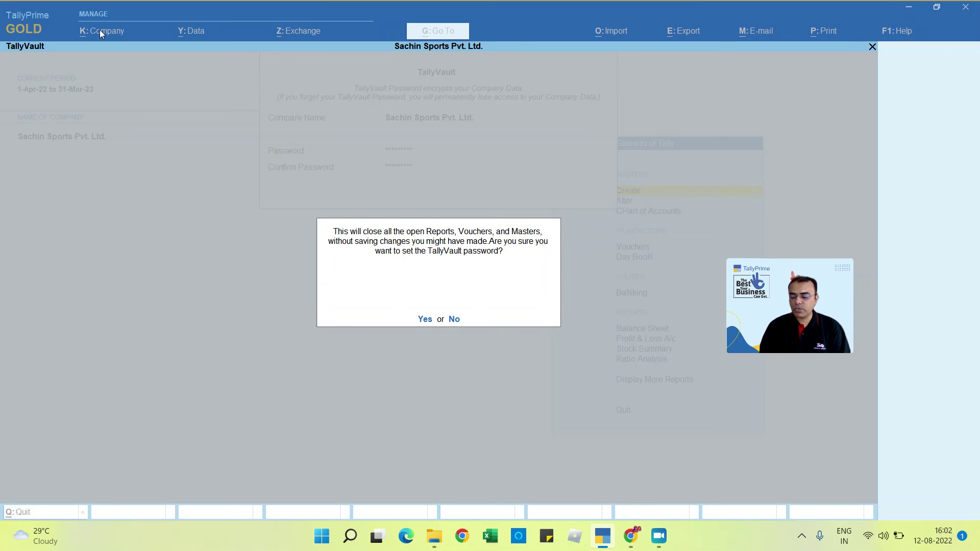
pyautogui.press('y')
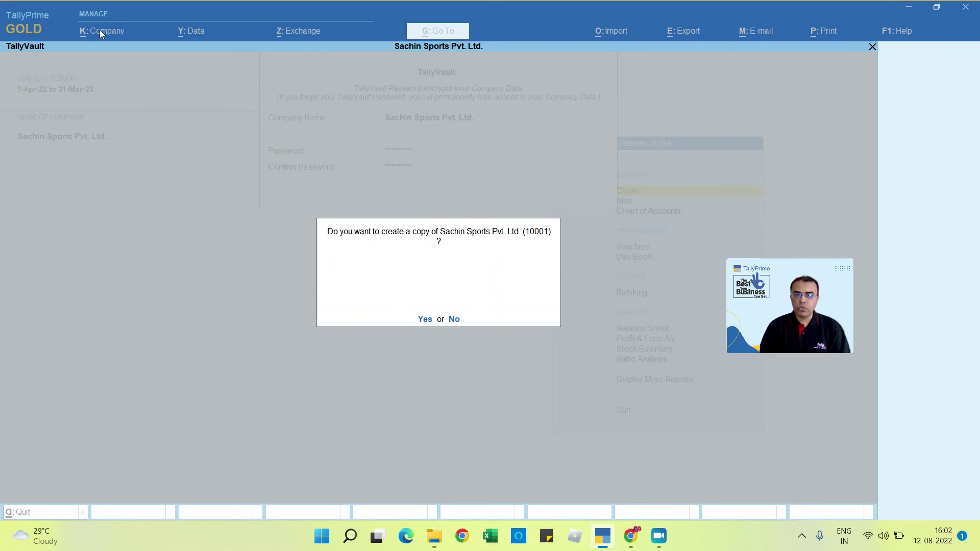
pyautogui.press('y')
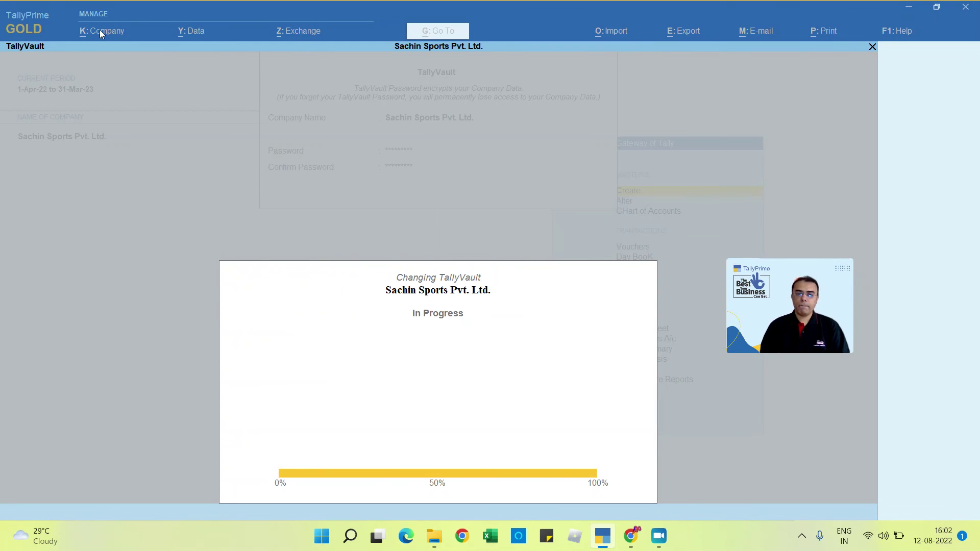
pyautogui.press('Escape')
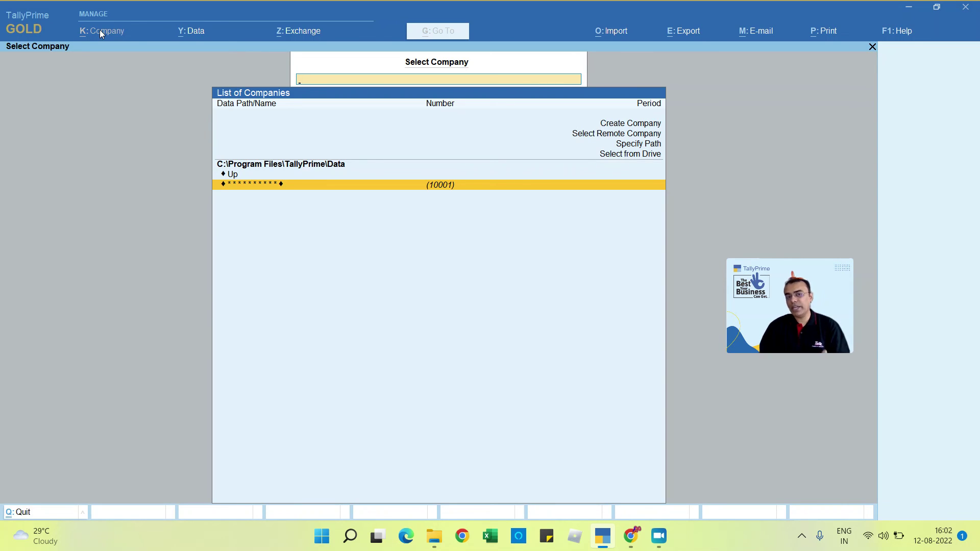
# Step: Select the encrypted company and unlock it with the TallyVault password
pyautogui.press('Return')
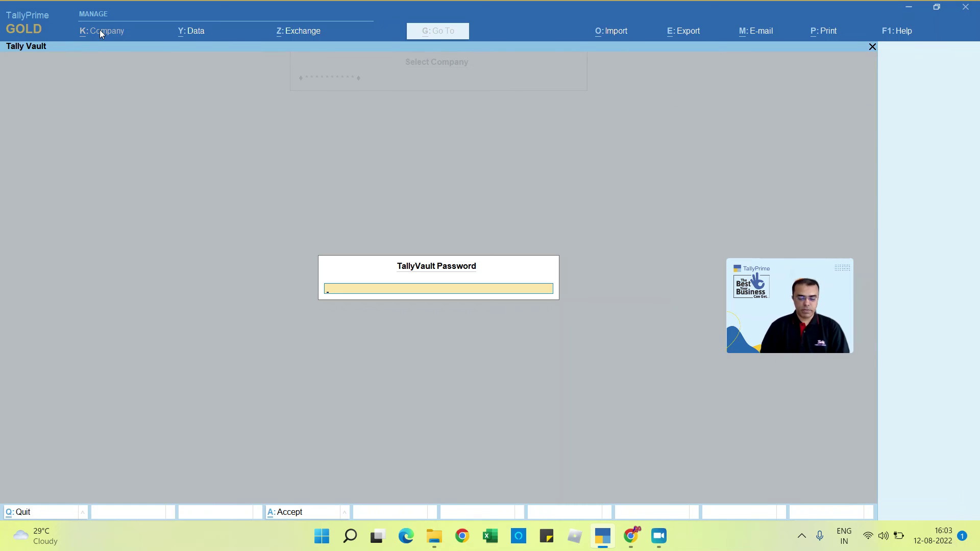
pyautogui.write('*****')
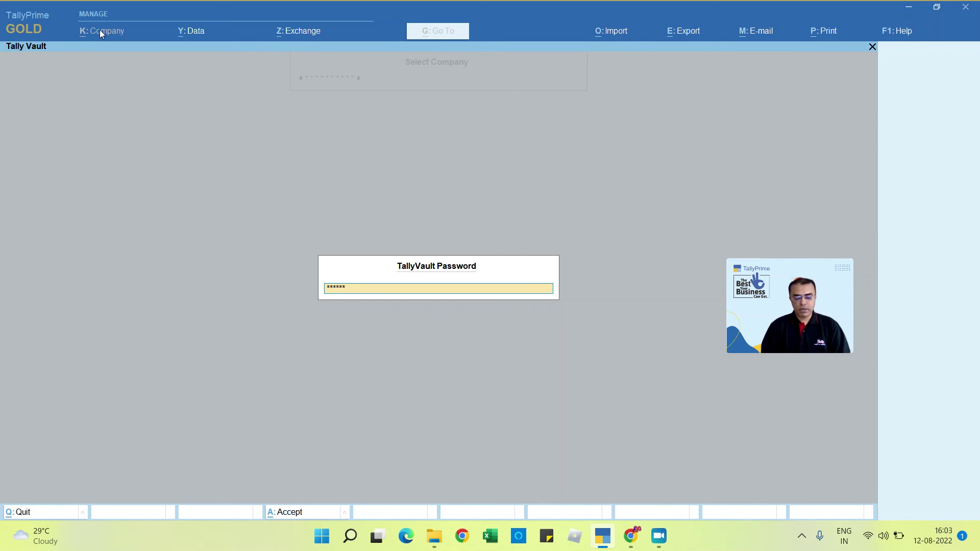
pyautogui.press('Return')
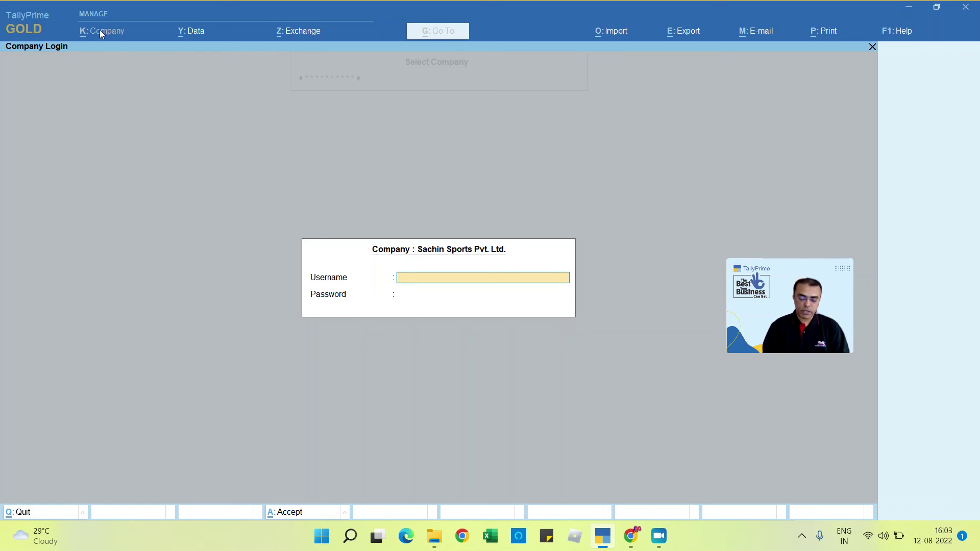
# Step: Log in with the restricted user's username and password to load the company
pyautogui.write('dhoni')
pyautogui.press('Return')
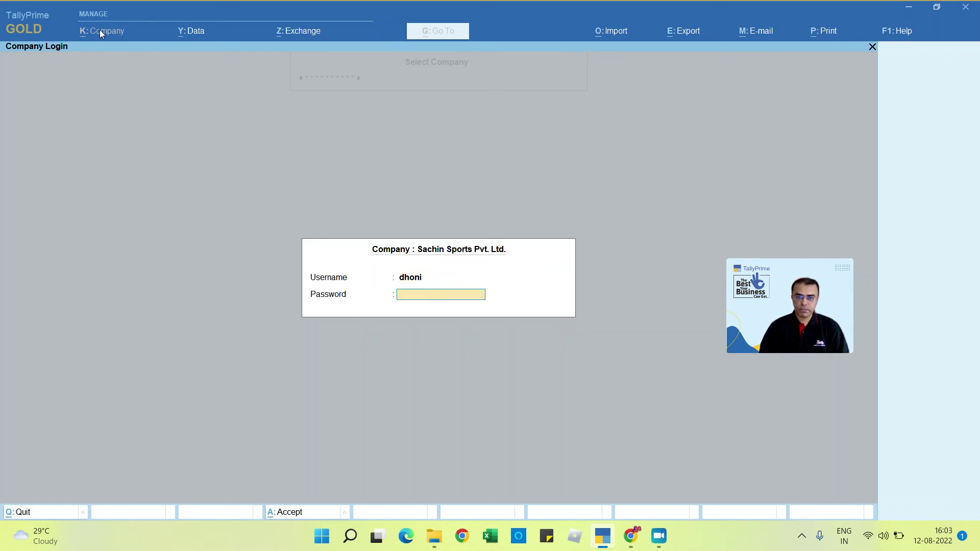
pyautogui.press('Return')
pyautogui.press('Return')
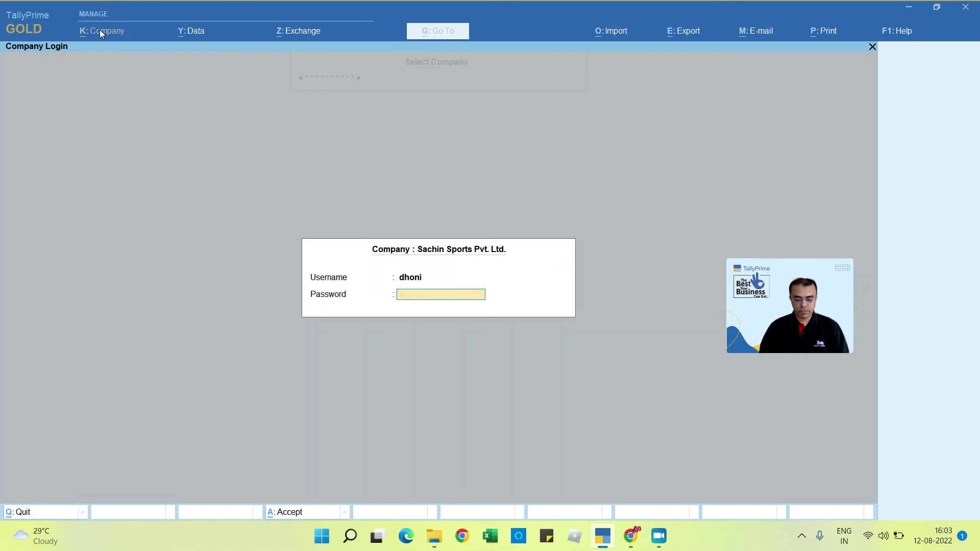
pyautogui.write('****')
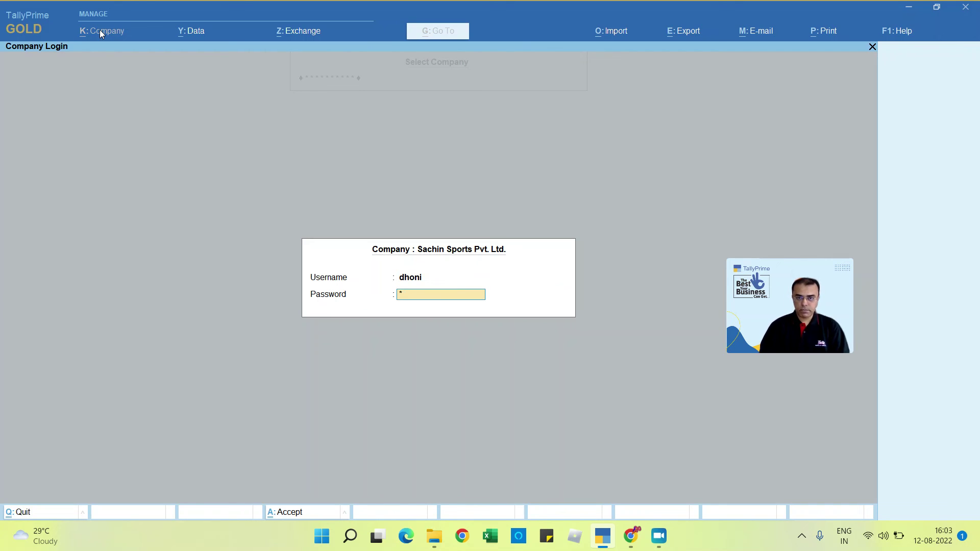
pyautogui.write('**')
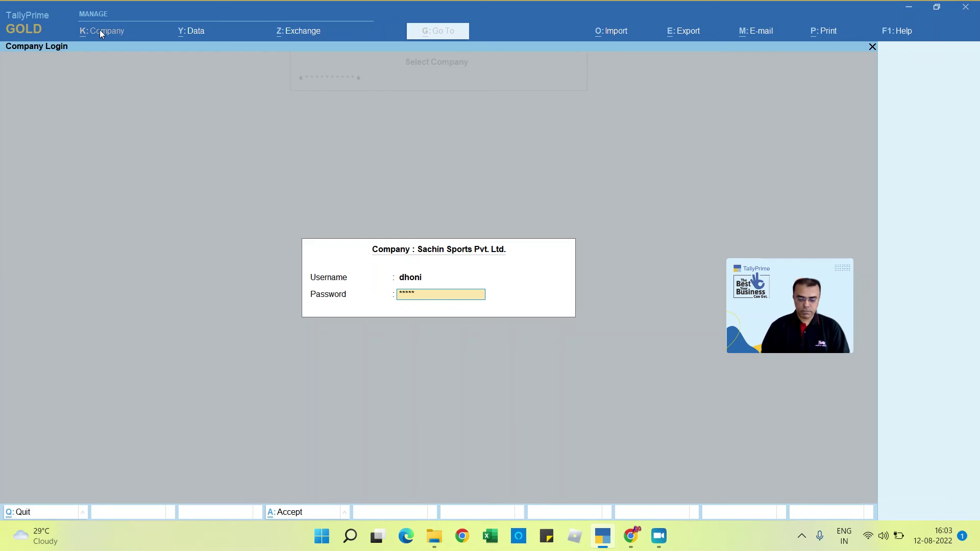
pyautogui.press('Return')
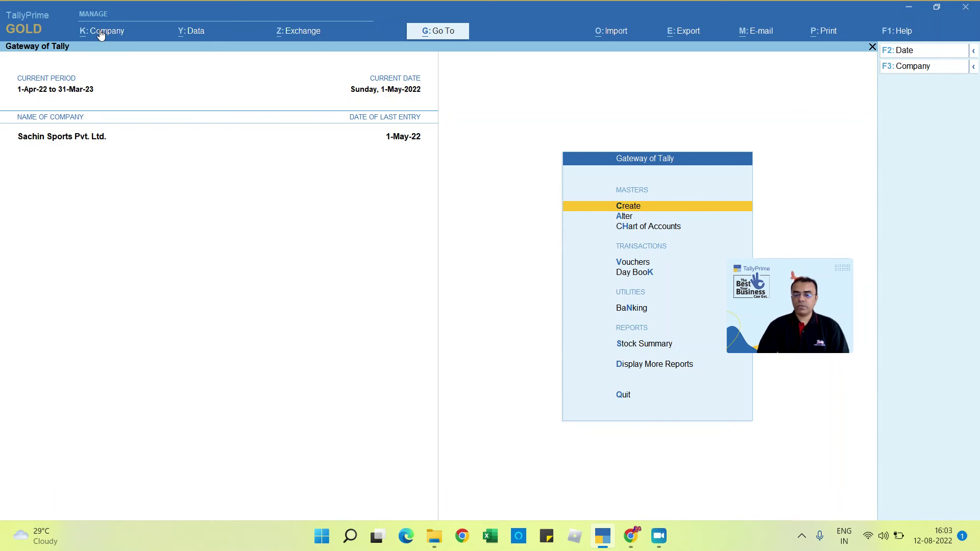
pyautogui.click(101, 33)
# Step: Review the restricted user's Company menu, then shut the company
pyautogui.press('Down')
pyautogui.press('Down')
pyautogui.press('Down')
pyautogui.press('Down')
pyautogui.press('Down')
pyautogui.press('Down')
pyautogui.press('Down')
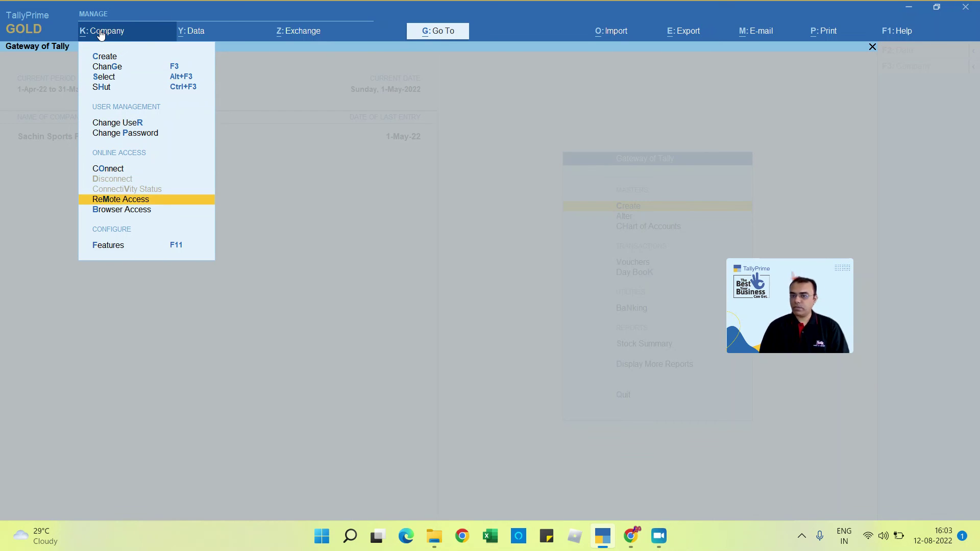
pyautogui.press('Escape')
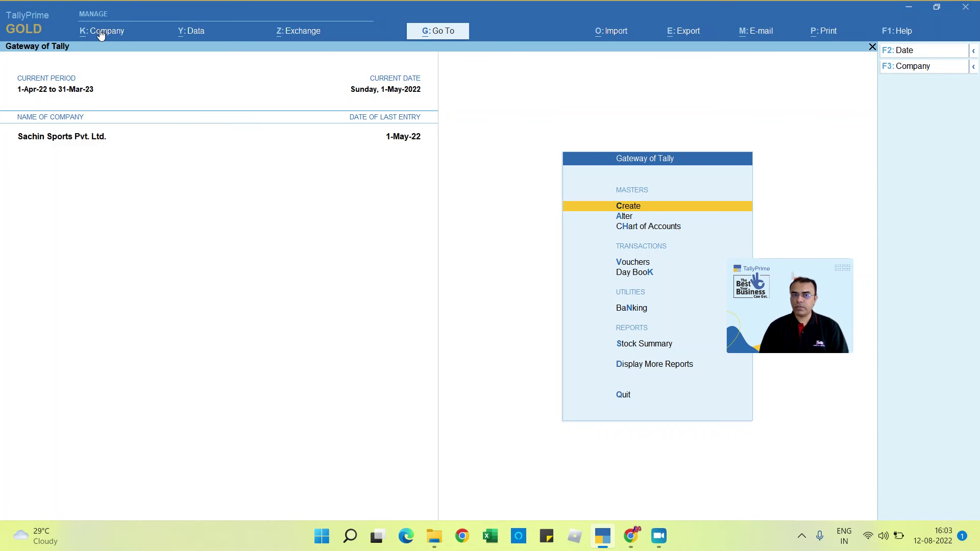
pyautogui.hotkey('alt', 'F3')
pyautogui.press('y')
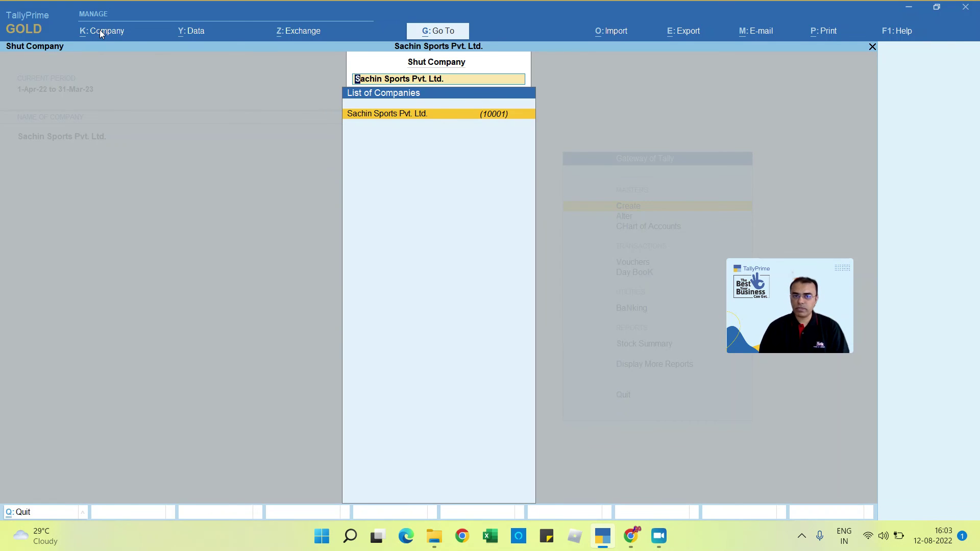
# Step: Reopen the company with its TallyVault password and log in as admin
pyautogui.press('Return')
pyautogui.write('*')
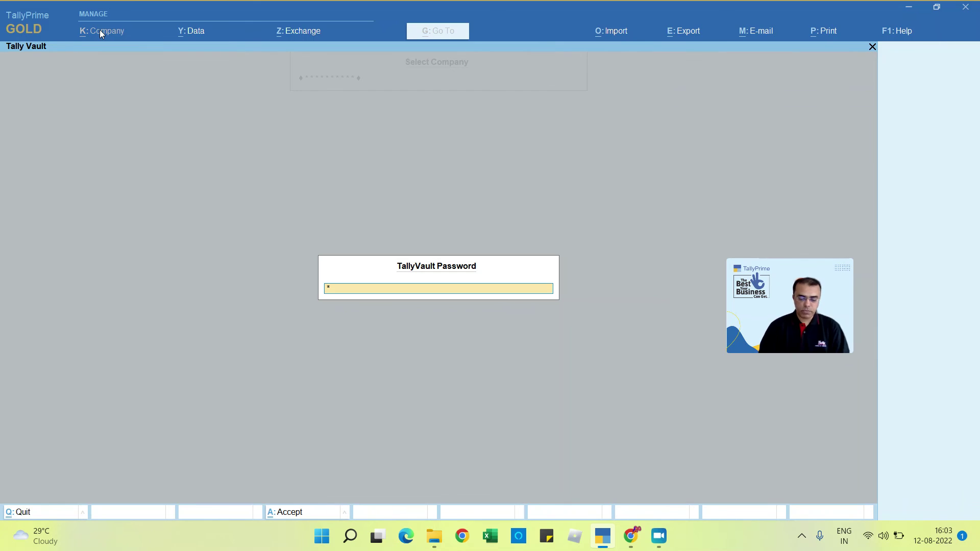
pyautogui.write('***')
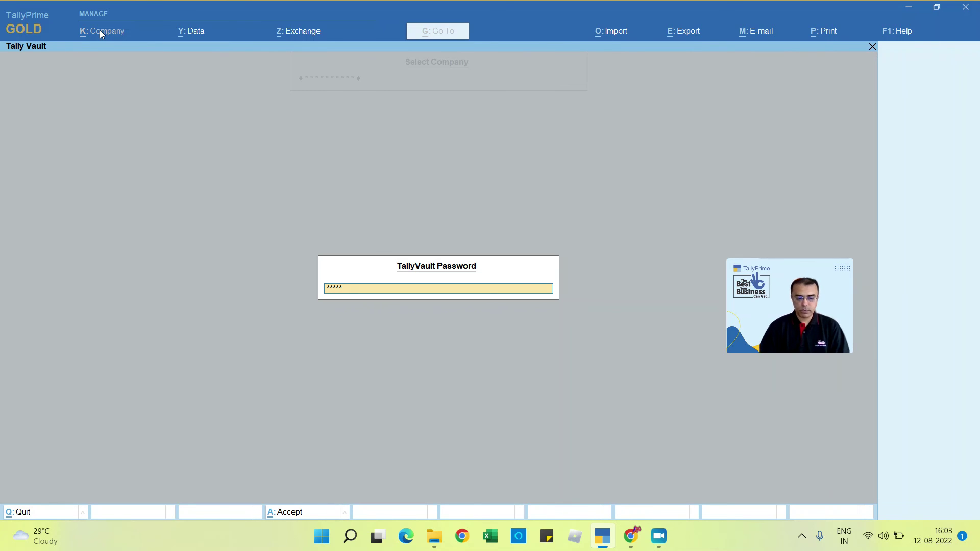
pyautogui.write('*****')
pyautogui.press('Return')
pyautogui.write('a')
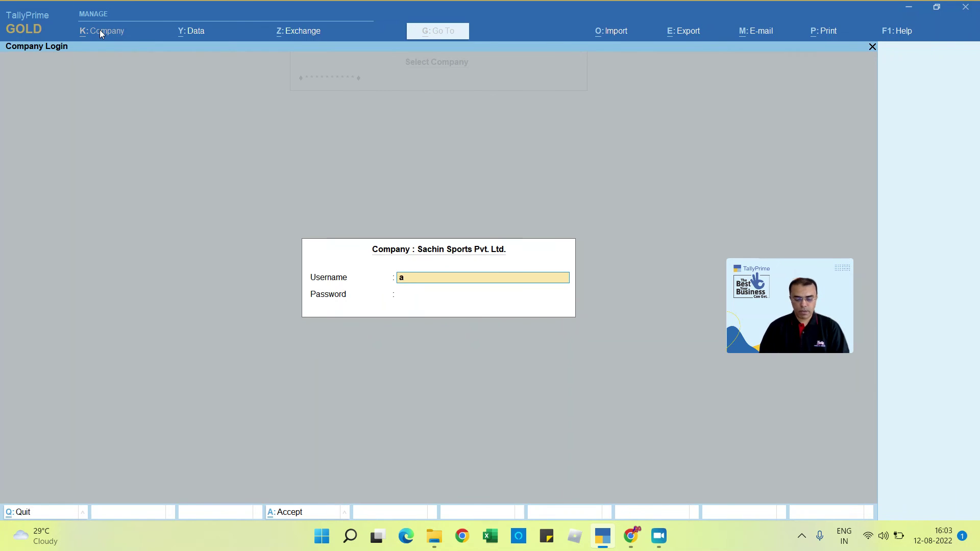
pyautogui.write('dmin')
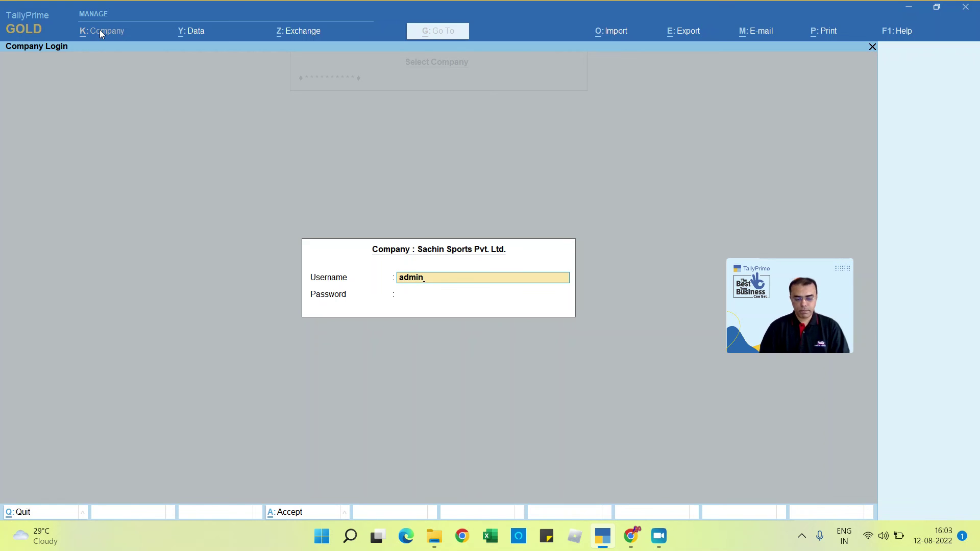
pyautogui.press('Return')
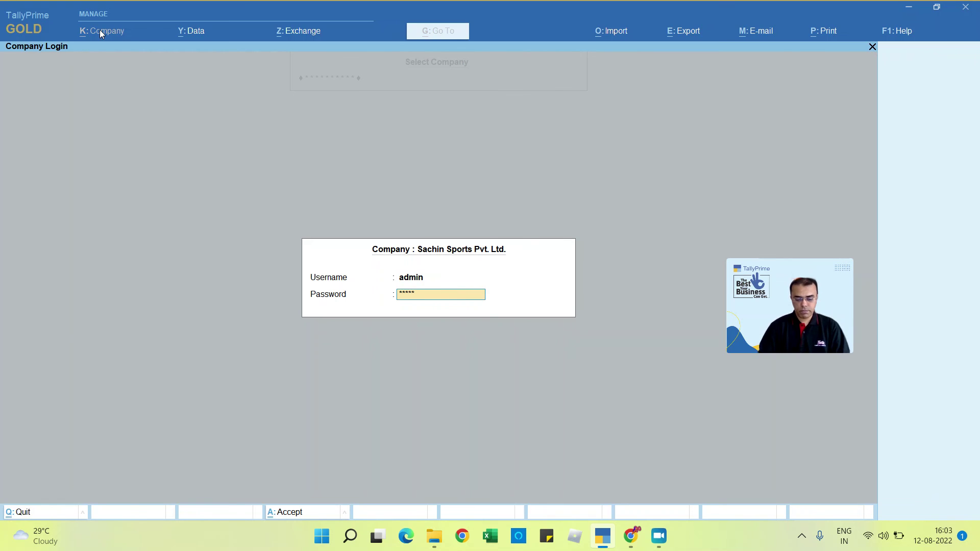
pyautogui.write('*******')
pyautogui.press('Return')
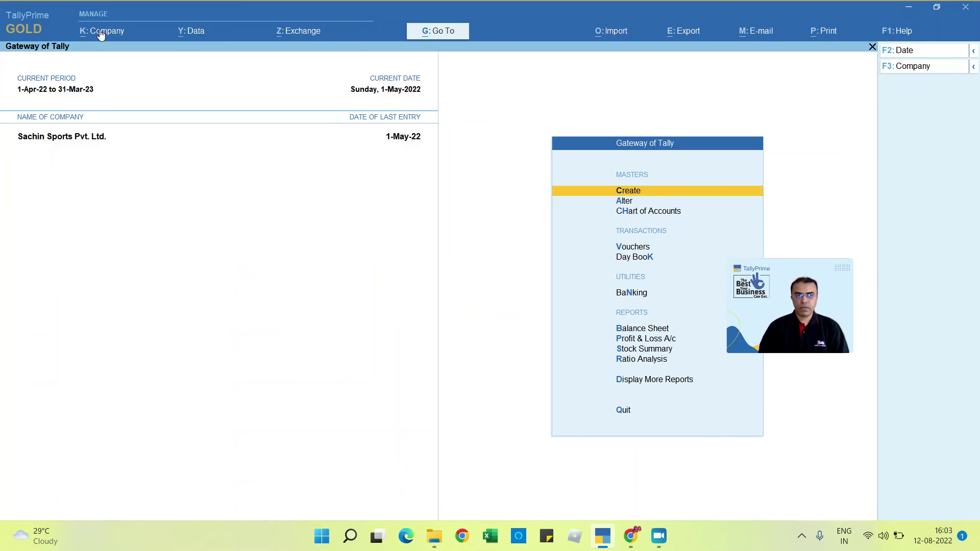
pyautogui.click(101, 32)
# Step: In the Level1 security level, set Days allowed for Back Dated vouchers to 7, leaving the cut-off date blank
pyautogui.press('Down')
pyautogui.press('Down')
pyautogui.press('Down')
pyautogui.press('Down')
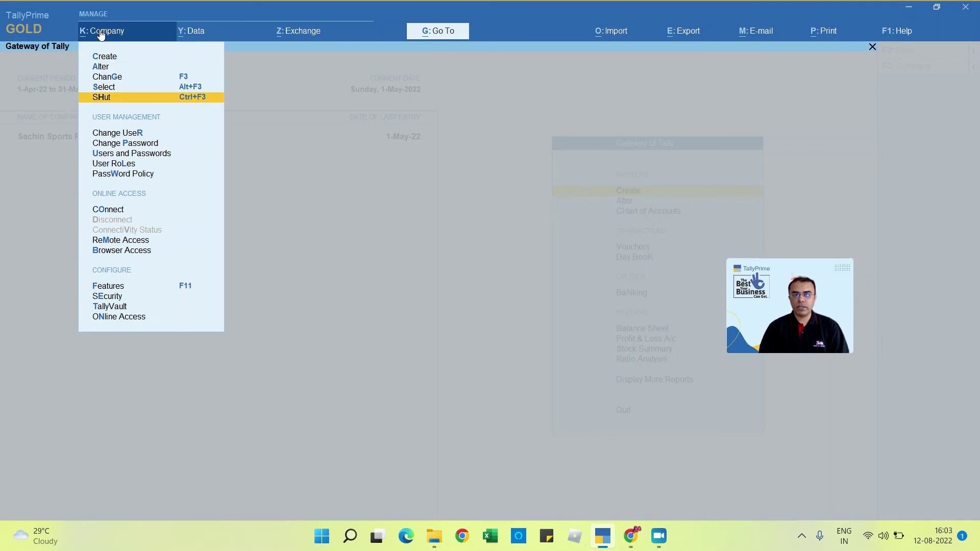
pyautogui.press('Down')
pyautogui.press('Down')
pyautogui.press('Down')
pyautogui.press('Down')
pyautogui.press('Return')
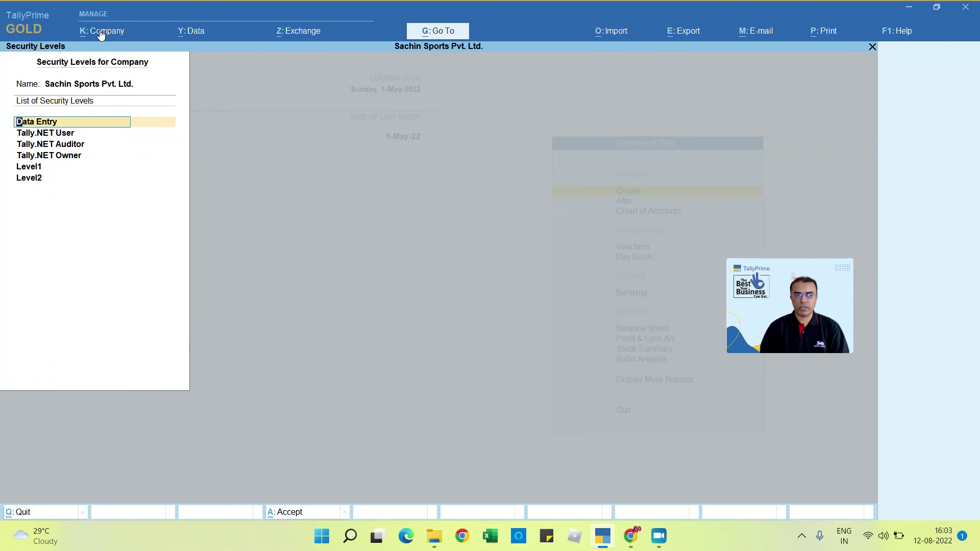
pyautogui.press('Down')
pyautogui.press('Down')
pyautogui.press('Down')
pyautogui.press('Down')
pyautogui.press('Return')
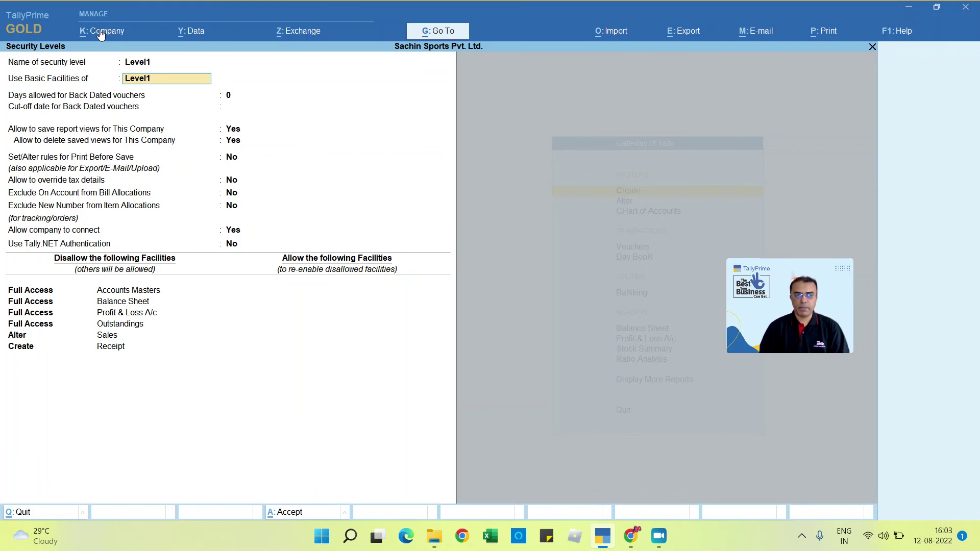
pyautogui.press('Return')
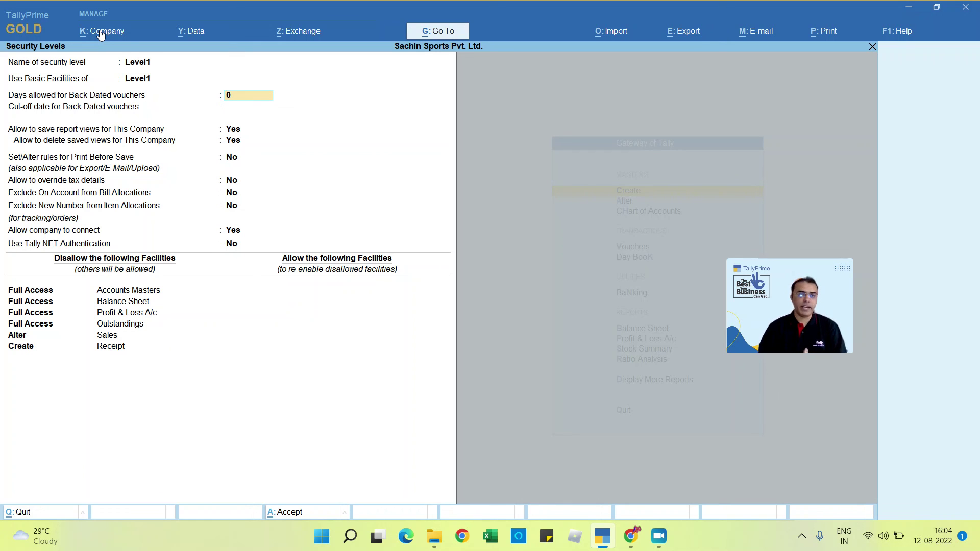
pyautogui.write('7')
pyautogui.press('Return')
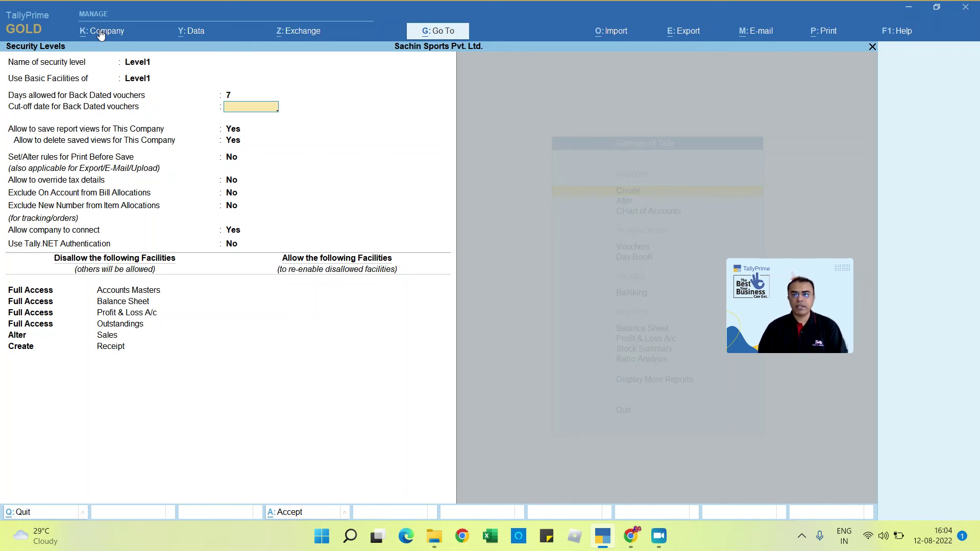
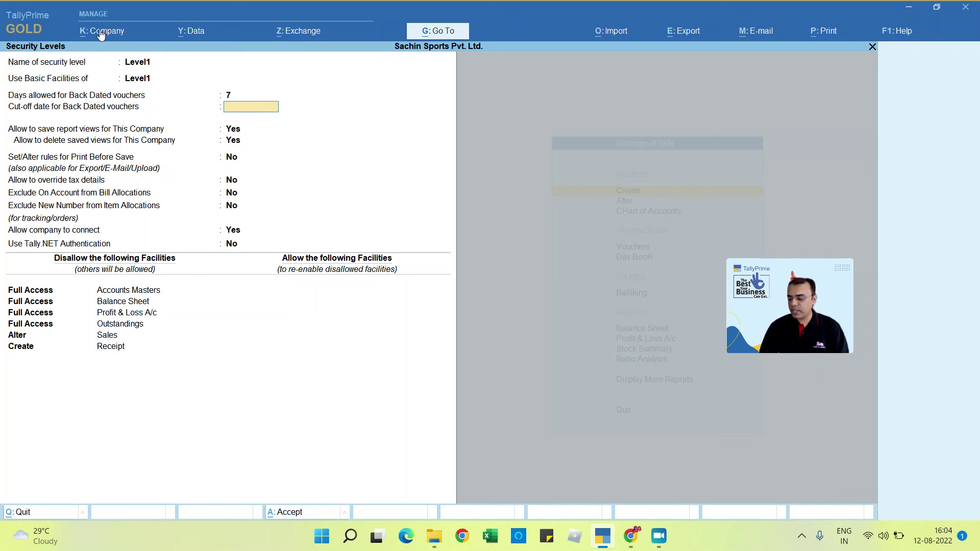
# Step: Enter 31.3.22 as the Level1 back-dated voucher cut-off date, keeping saving and deleting saved views allowed
pyautogui.write('31.3.22')
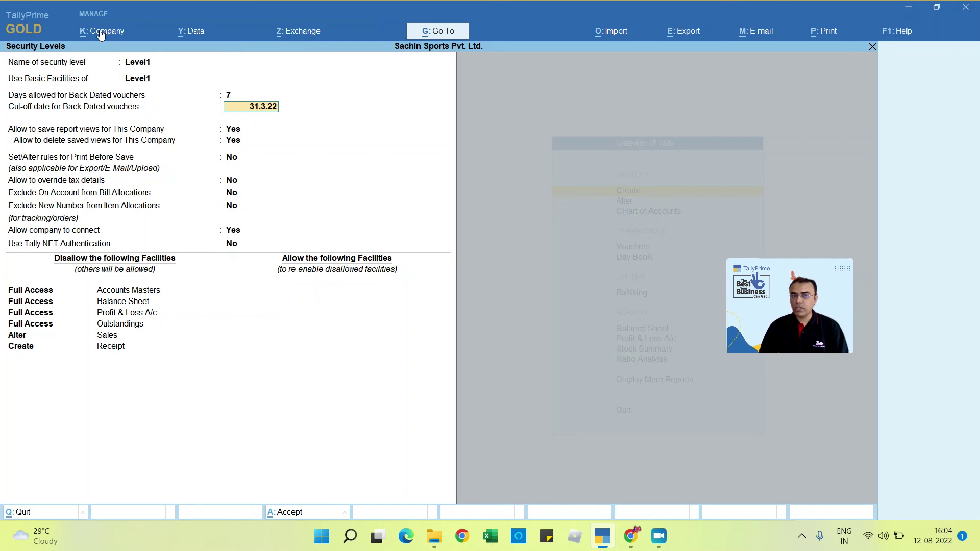
pyautogui.press('Return')
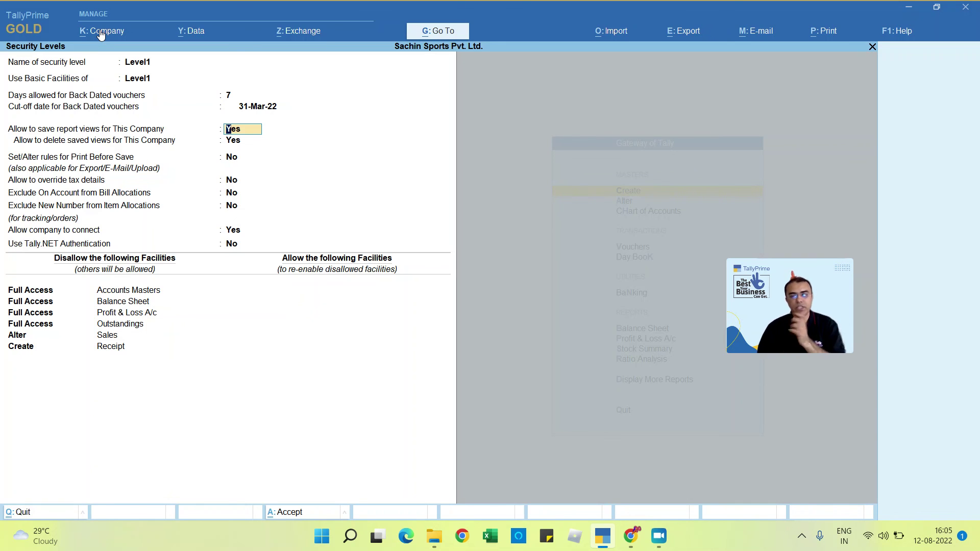
pyautogui.press('Return')
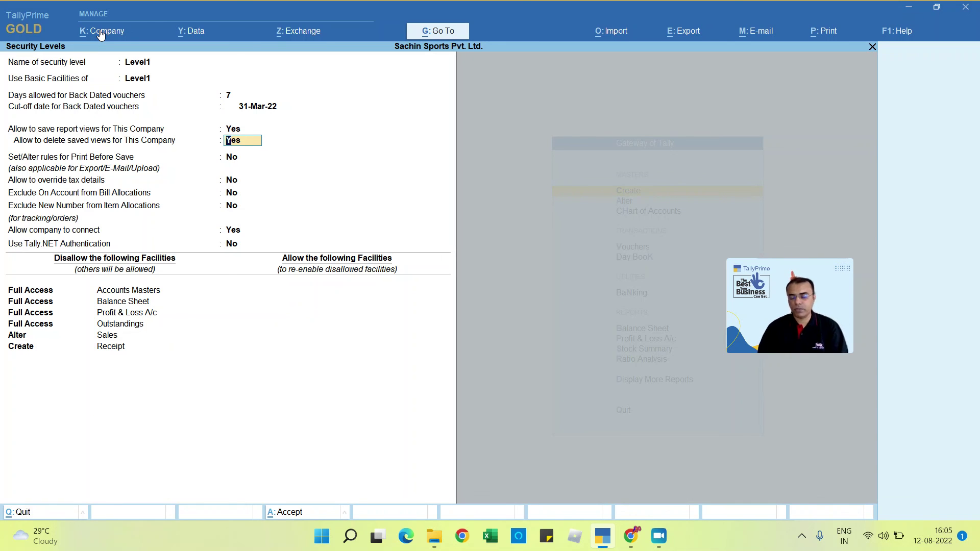
pyautogui.press('Return')
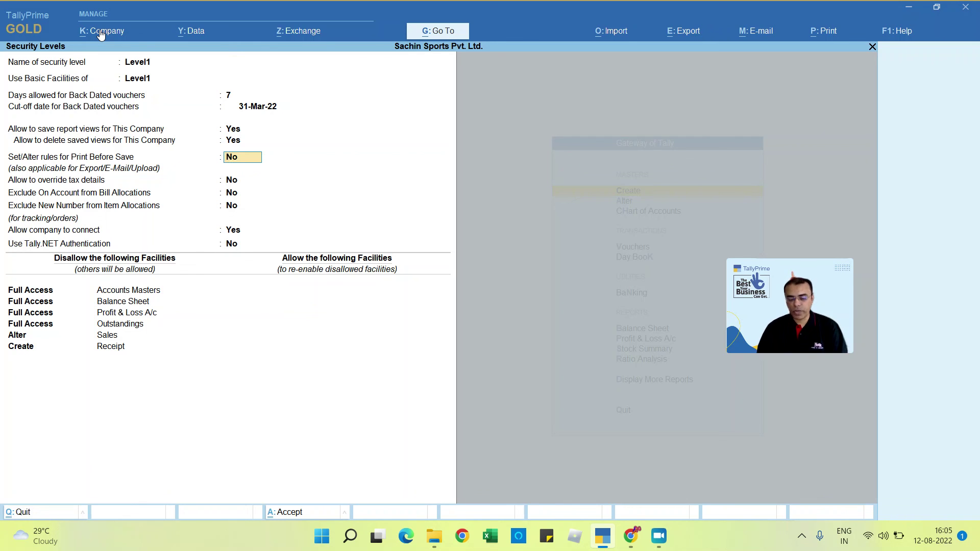
# Step: Set Print Before Save rules to Yes and allow All Voucher Types in the rules list
pyautogui.write('y')
pyautogui.press('Return')
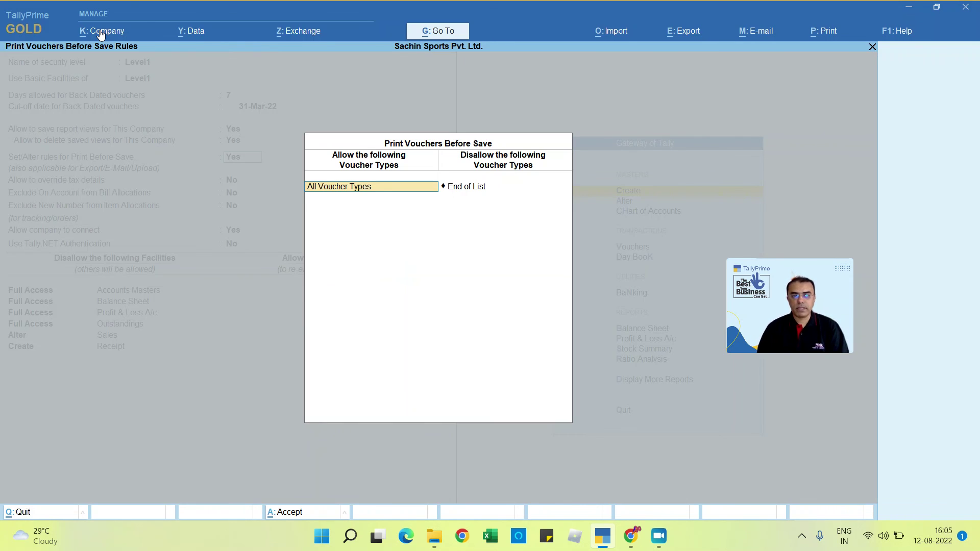
pyautogui.press('BackSpace')
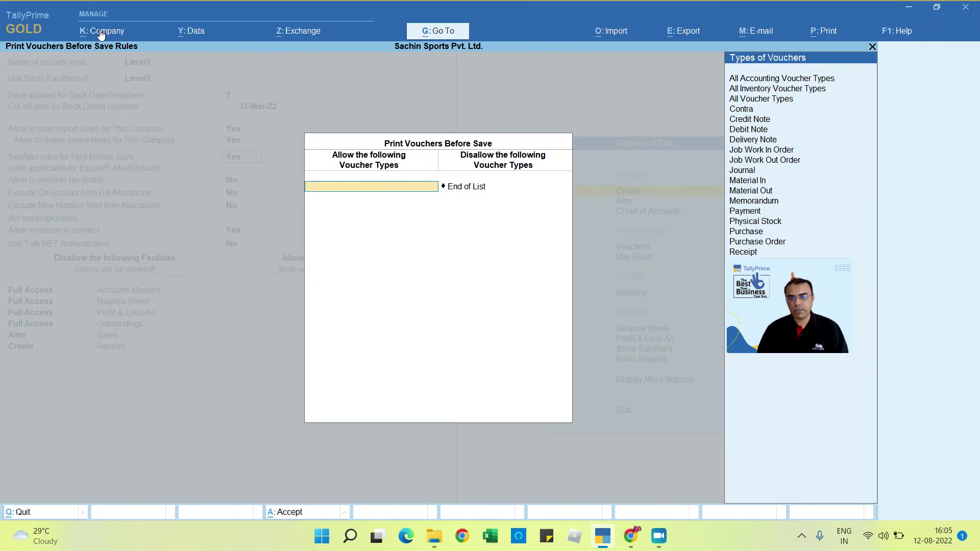
pyautogui.press('Down')
pyautogui.press('Down')
pyautogui.press('Down')
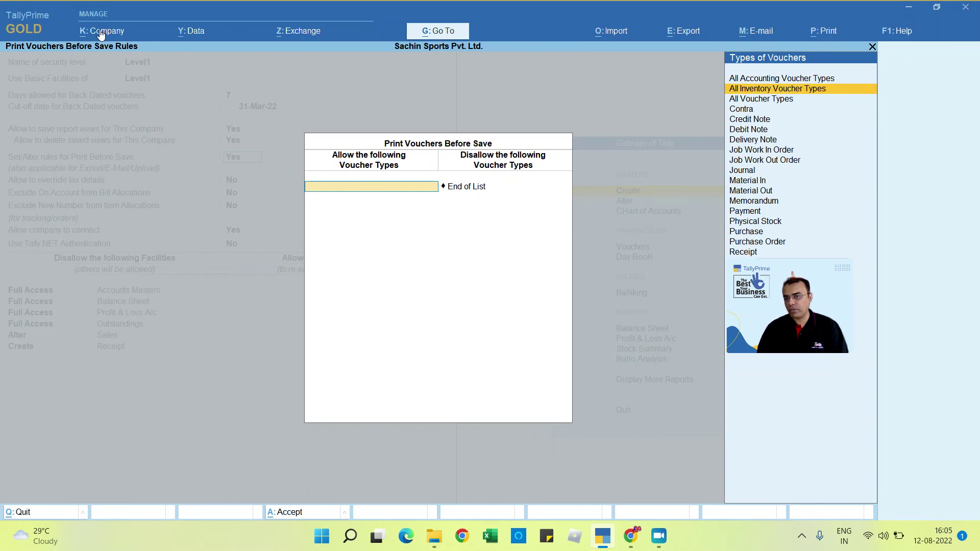
pyautogui.press('Up')
pyautogui.press('Return')
pyautogui.press('Return')
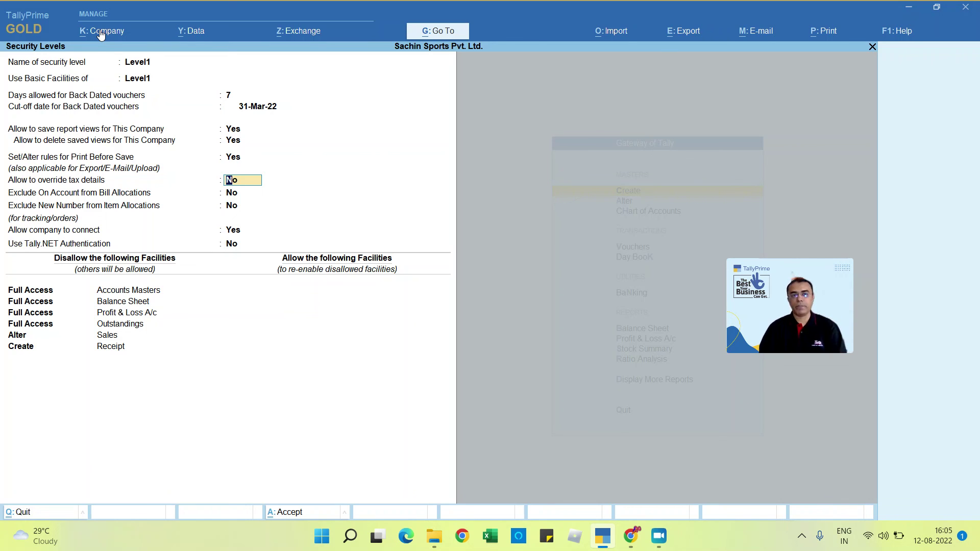
# Step: Keep tax override, on-account and new-number exclusions at No, allow company connection, and save Level1 with Ctrl+A
pyautogui.press('Return')
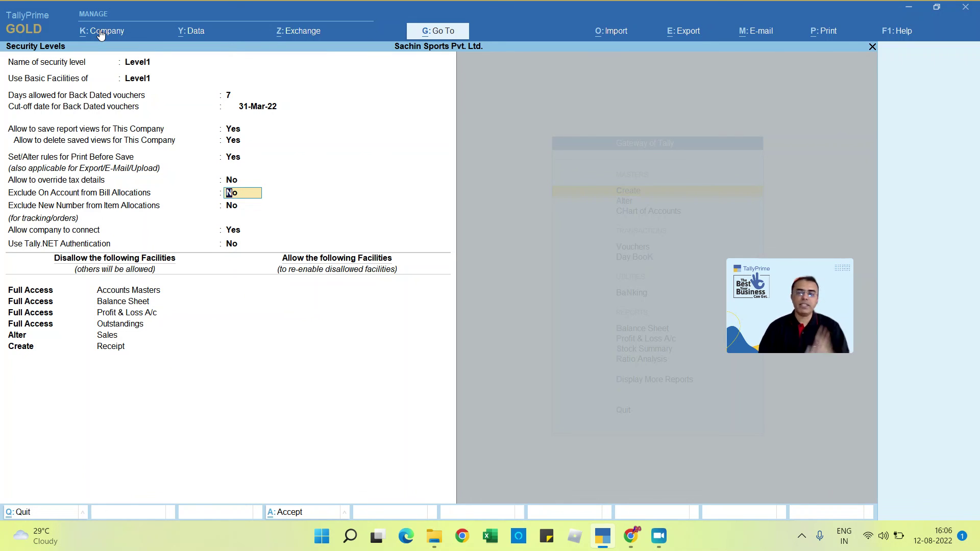
pyautogui.press('Return')
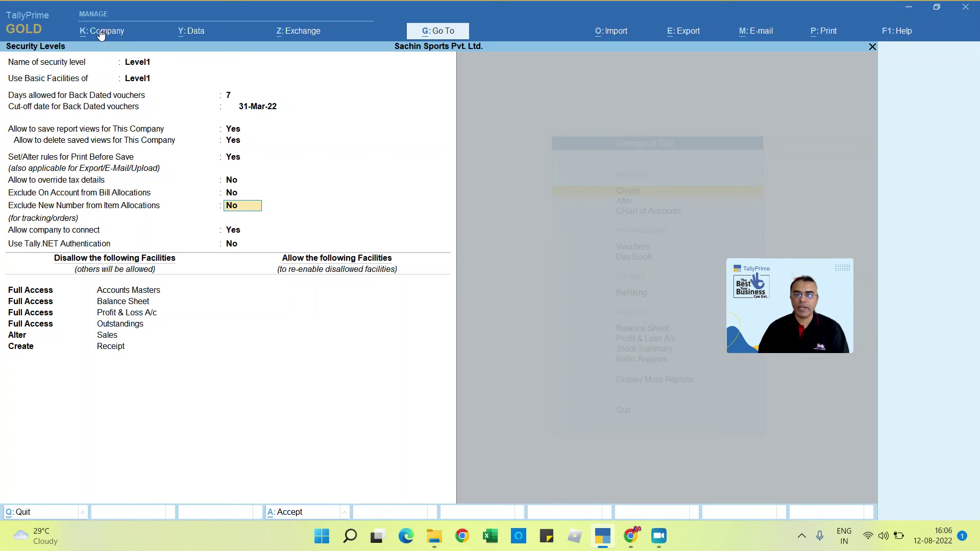
pyautogui.press('Return')
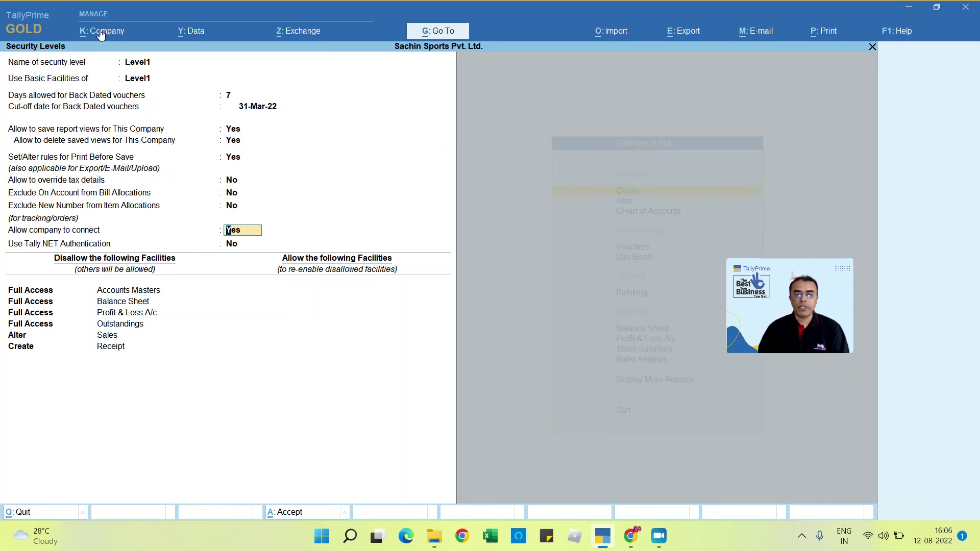
pyautogui.press('Return')
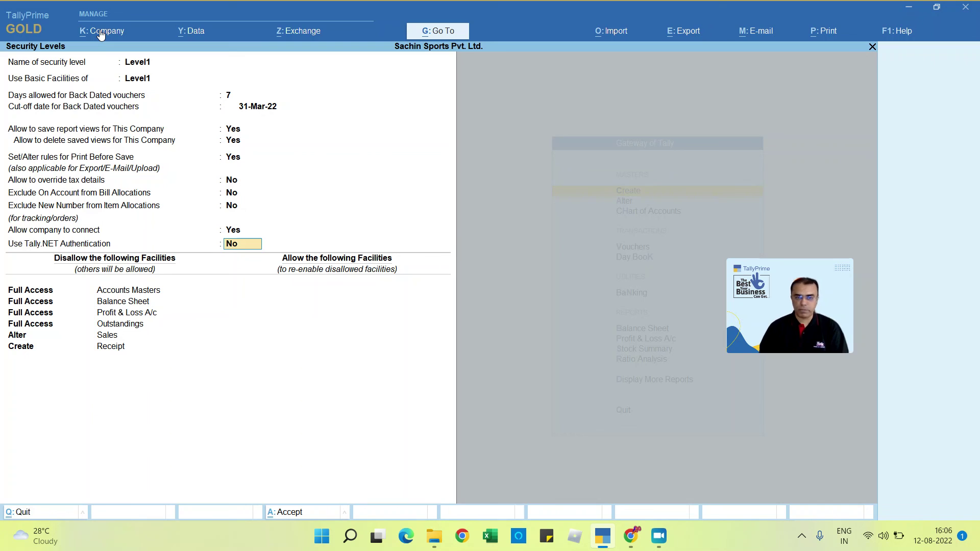
pyautogui.hotkey('ctrl', 'a')
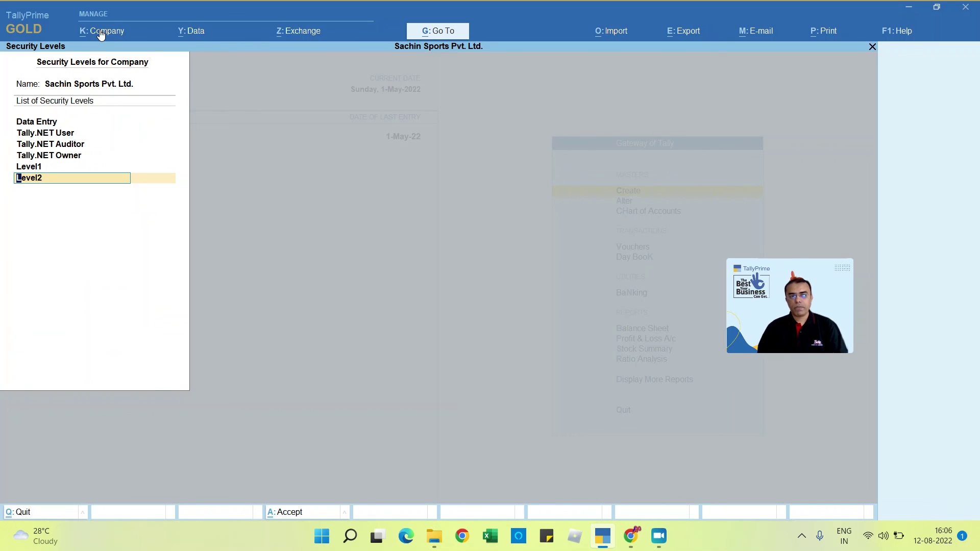
pyautogui.press('Return')
pyautogui.press('Return')
pyautogui.press('Return')
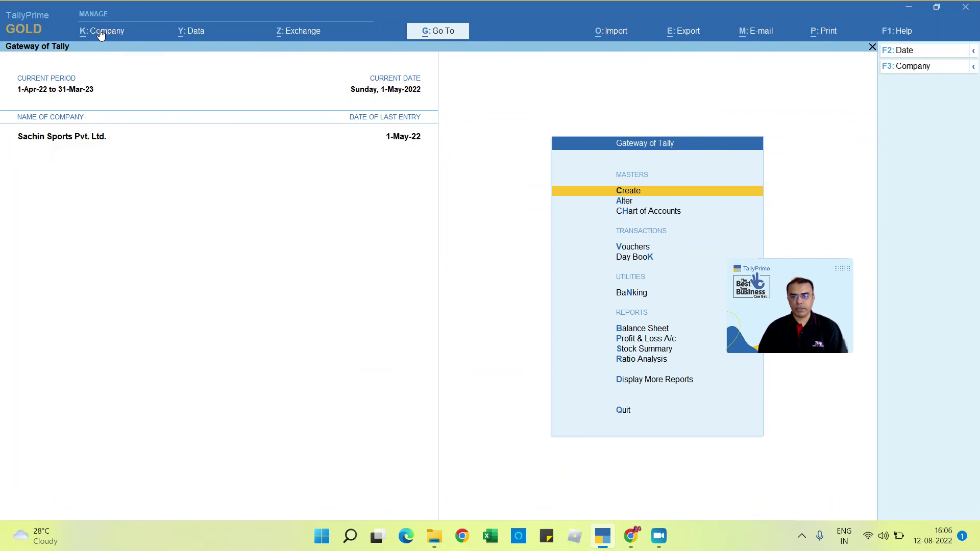